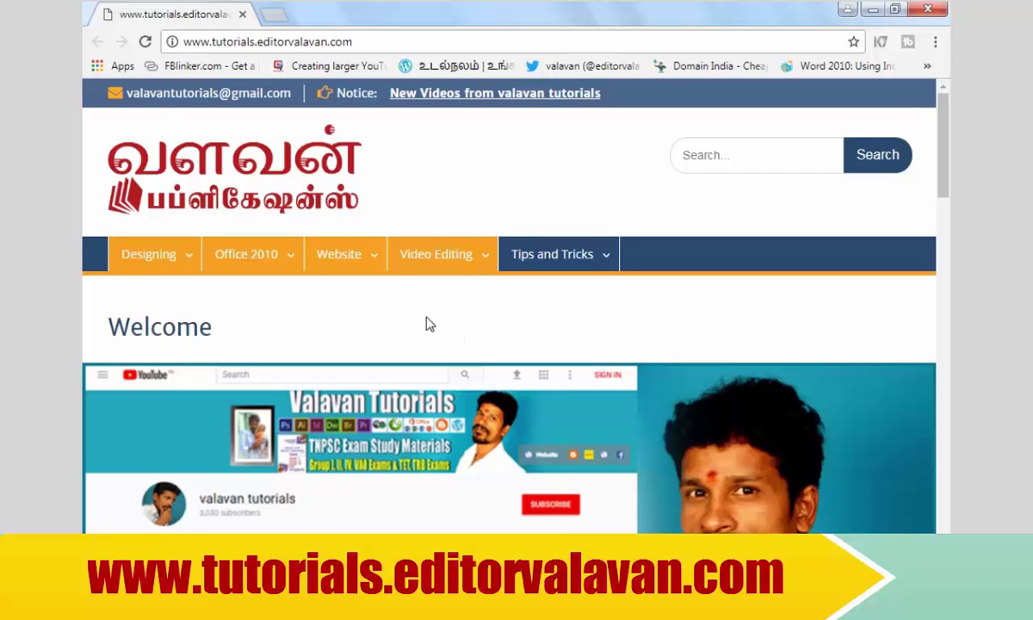
- Open the Photoshop 7 tutorials listing from Chrome's downloads grid, then bring up the empty Photoshop workspace
{"action": "scroll", "coordinate": [527, 321], "scroll_direction": "down", "scroll_amount": 8}
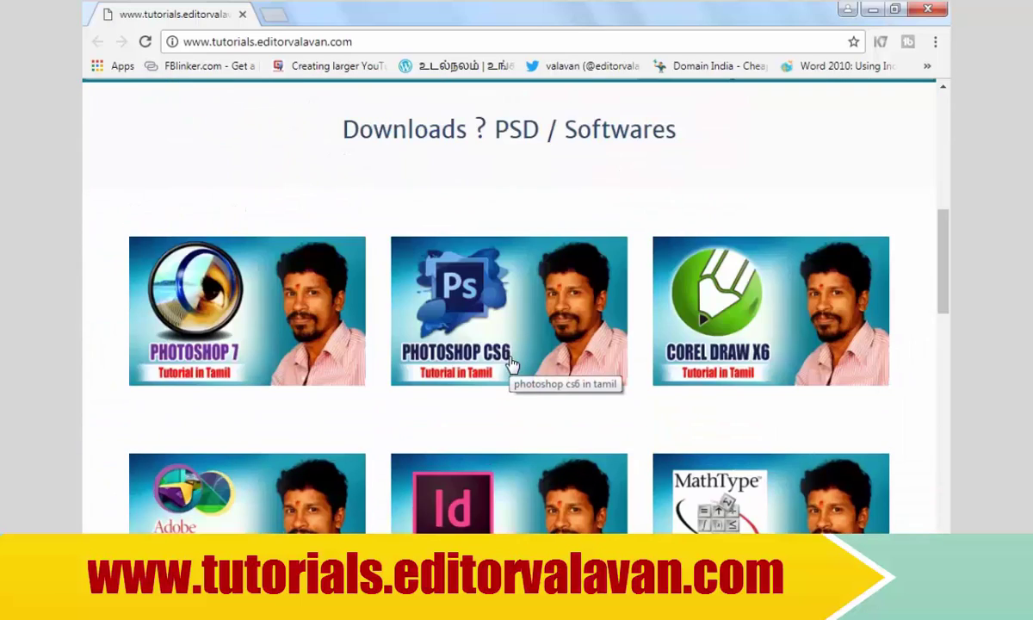
{"action": "left_click", "coordinate": [287, 337]}
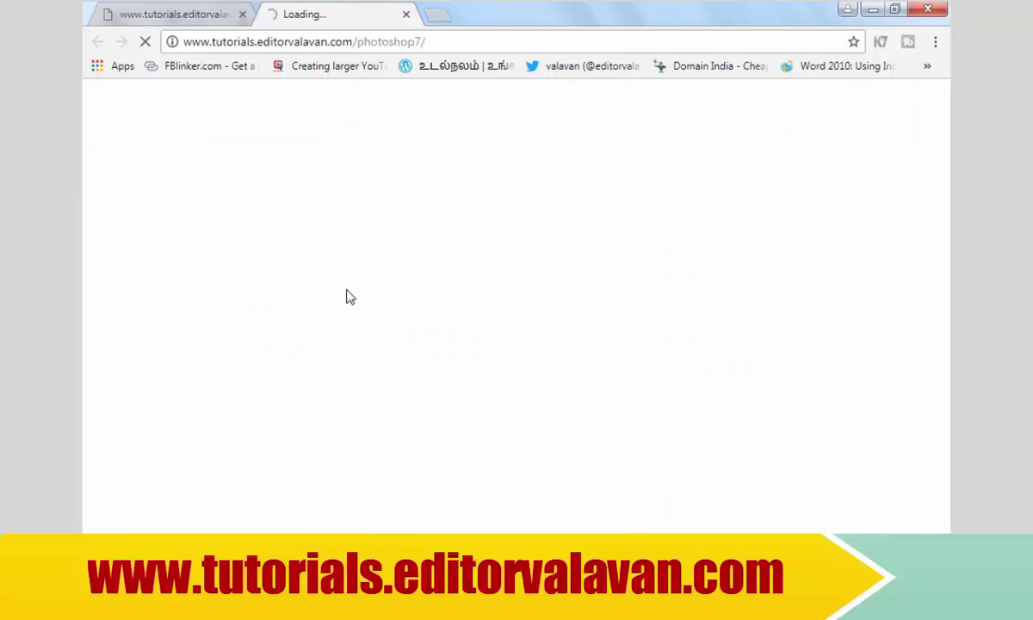
{"action": "scroll", "coordinate": [404, 310], "scroll_direction": "down", "scroll_amount": 8}
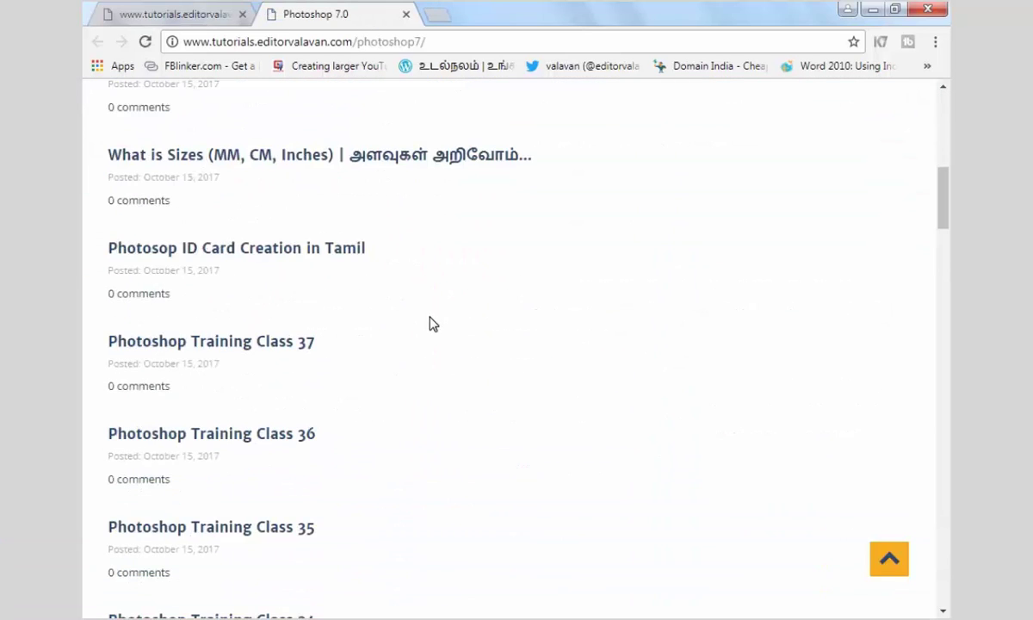
{"action": "left_click", "coordinate": [591, 616]}
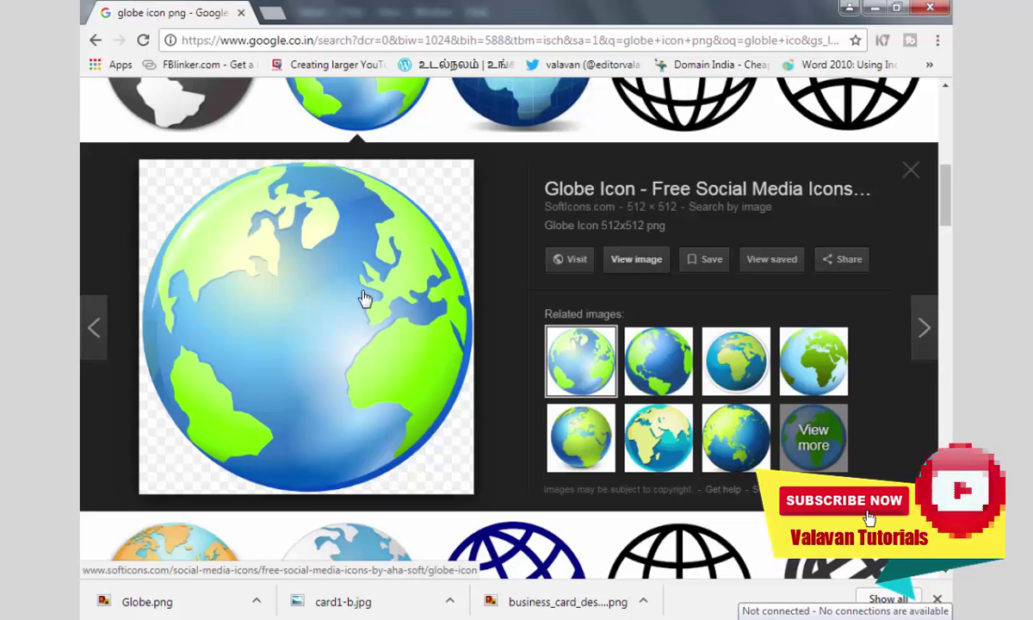
- Drag card1-b.jpg and business_card_design_png.png from Chrome's download bar into Photoshop as documents
{"action": "scroll", "coordinate": [388, 240], "scroll_direction": "up", "scroll_amount": 5}
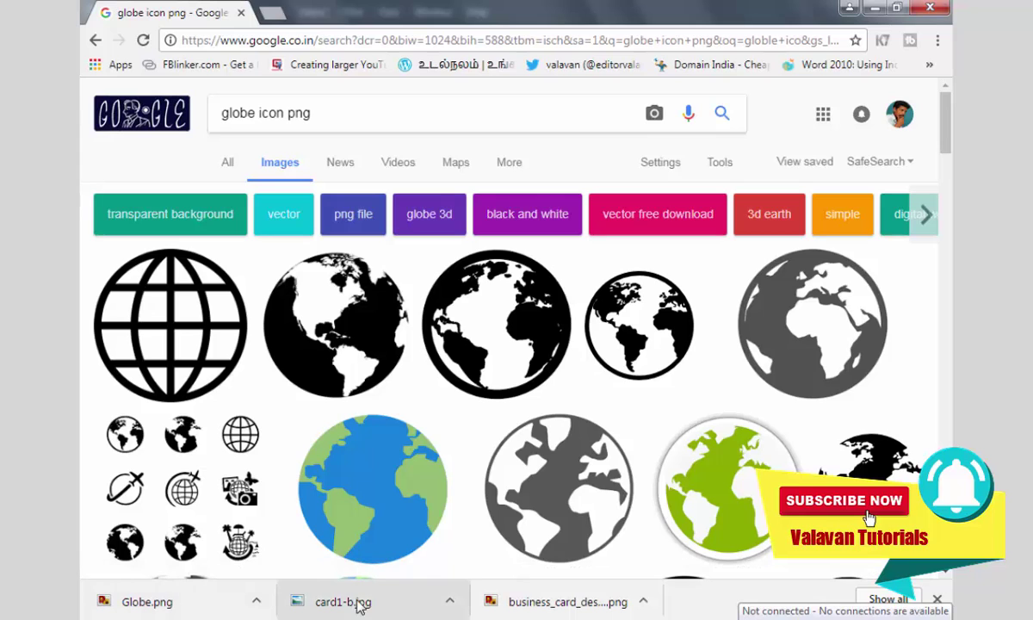
{"action": "left_click_drag", "start_coordinate": [343, 601], "coordinate": [494, 383]}
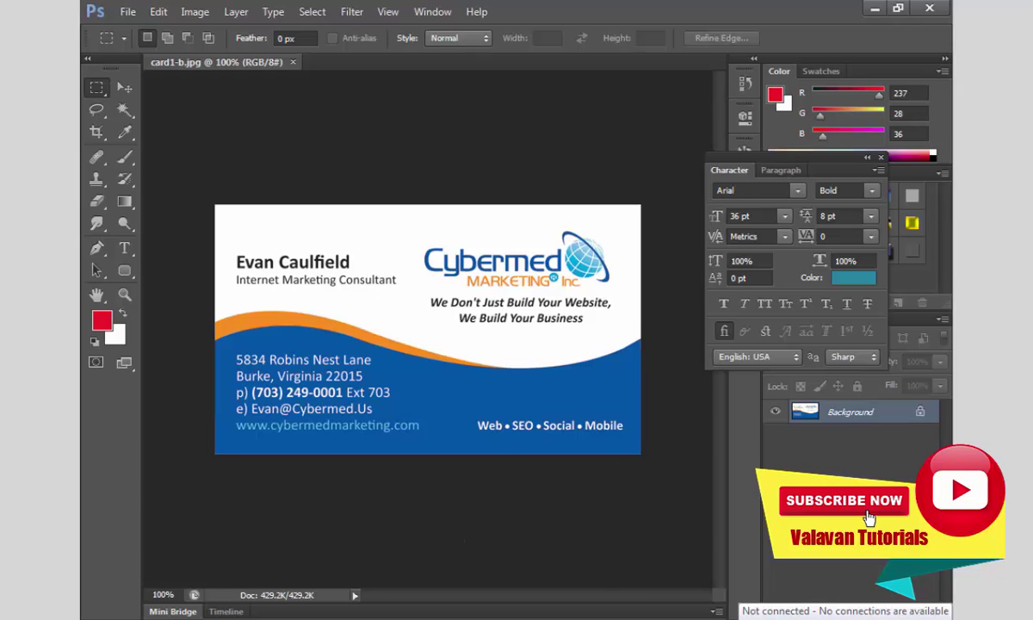
{"action": "key", "text": "alt+Tab"}
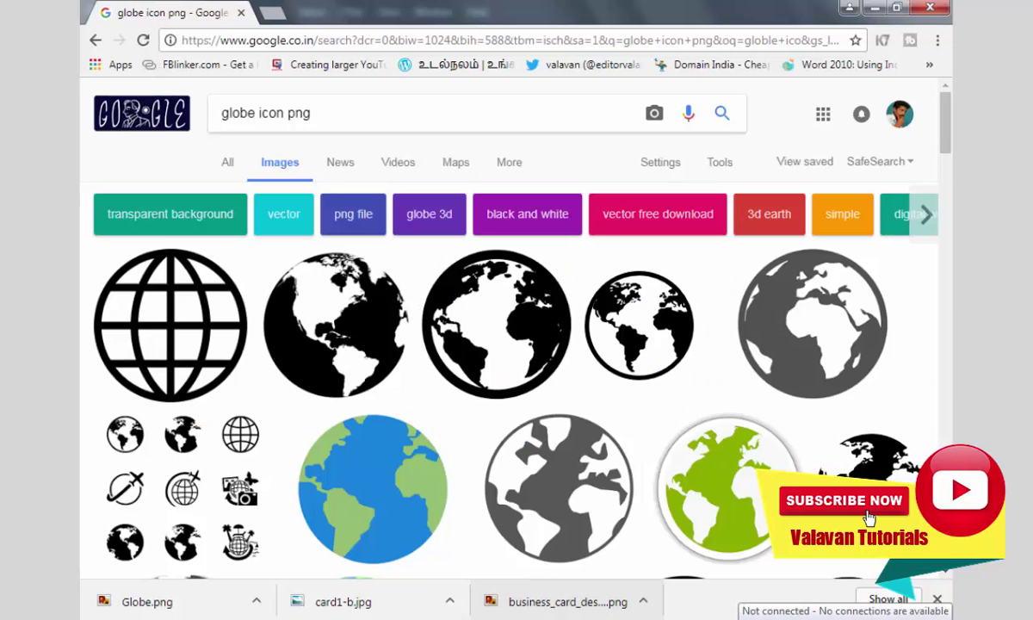
{"action": "key", "text": "alt+Tab"}
{"action": "left_click_drag", "start_coordinate": [429, 526], "coordinate": [447, 69]}
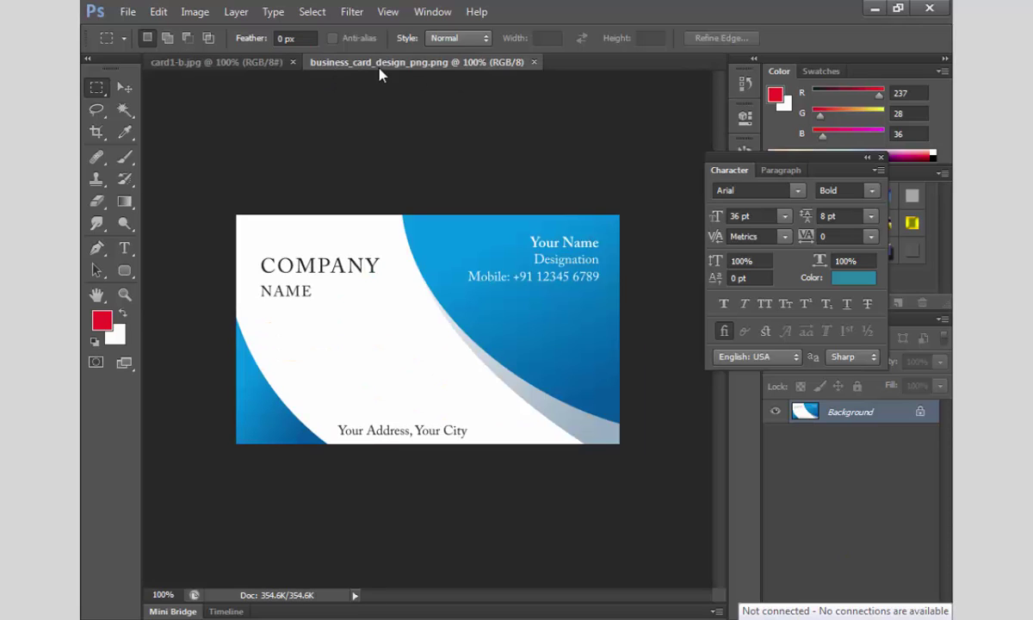
- Place business_card_design_png.png onto the card1-b.jpg canvas as a new layer
{"action": "left_click", "coordinate": [262, 63]}
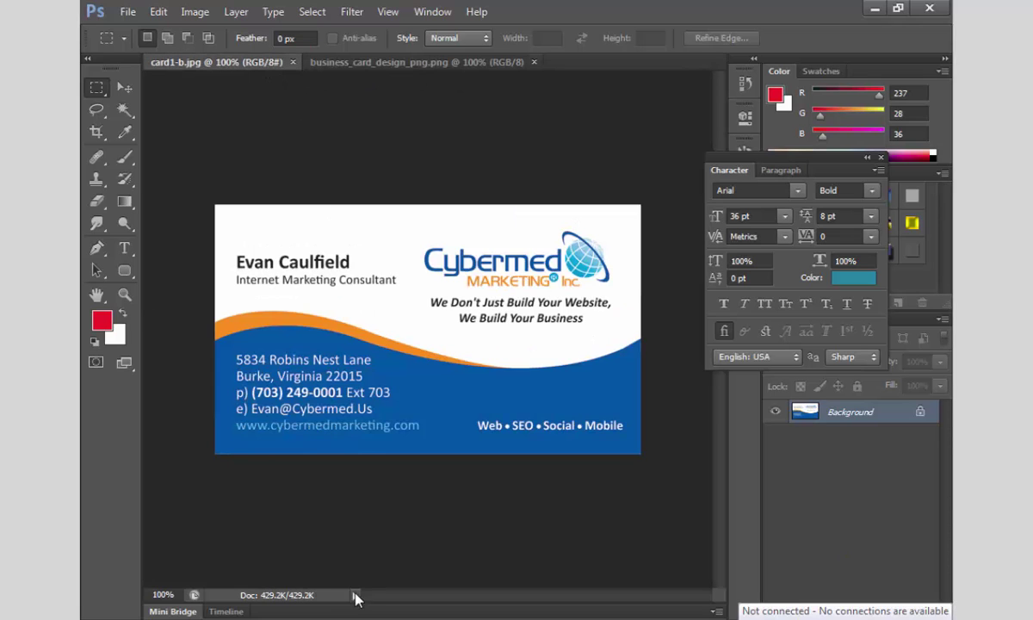
{"action": "key", "text": "alt+Tab"}
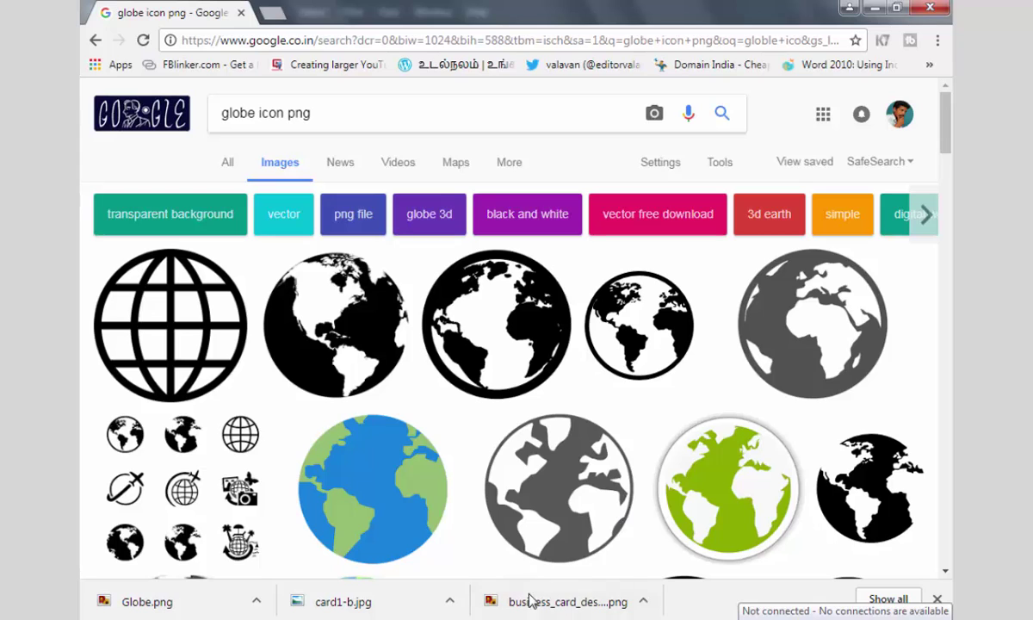
{"action": "left_click_drag", "start_coordinate": [728, 488], "coordinate": [413, 558]}
{"action": "key", "text": "alt+Tab"}
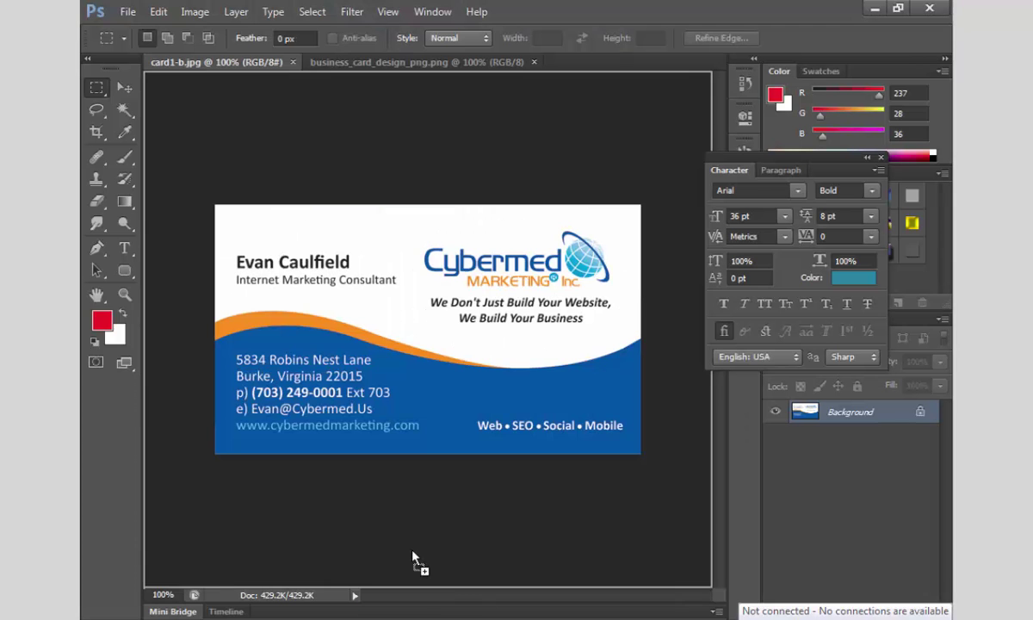
{"action": "left_click_drag", "start_coordinate": [392, 401], "coordinate": [395, 391]}
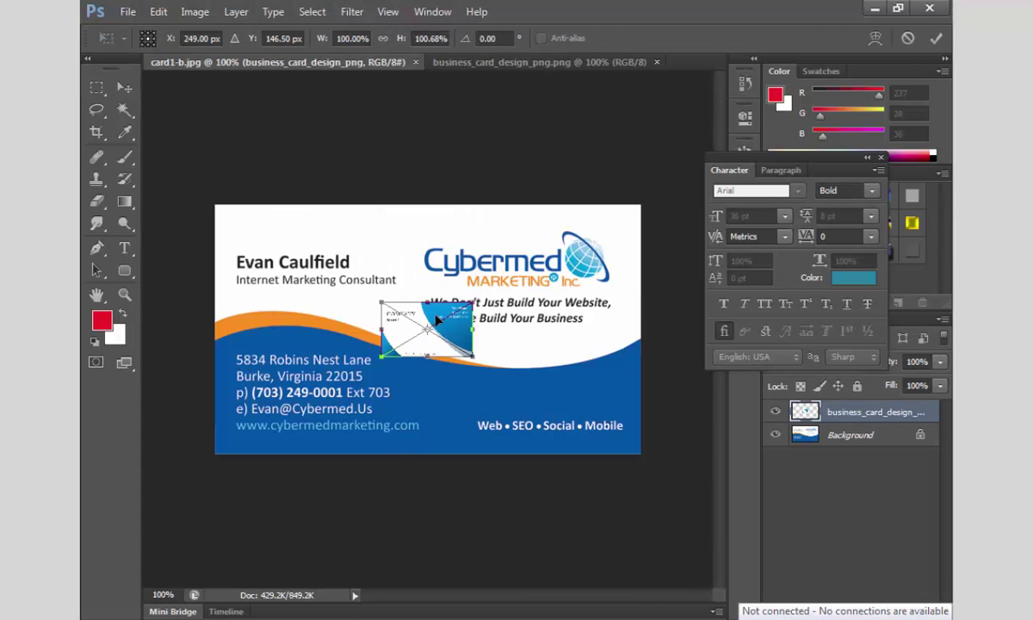
{"action": "key", "text": "Return"}
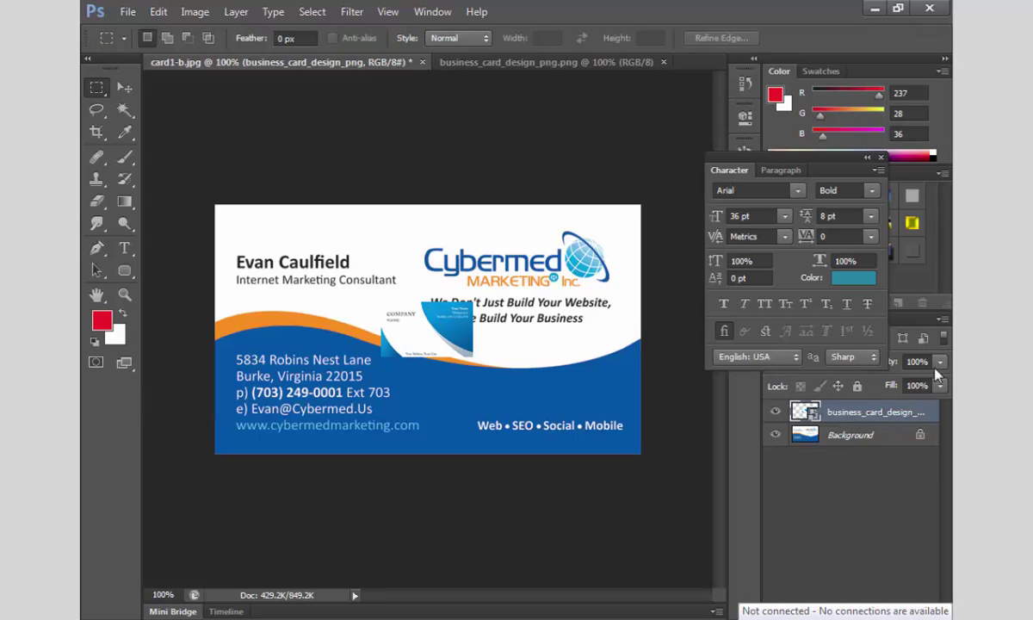
- Close the Character panel, deselect the placed layer, and restore then re-maximize the Photoshop window
{"action": "left_click", "coordinate": [880, 158]}
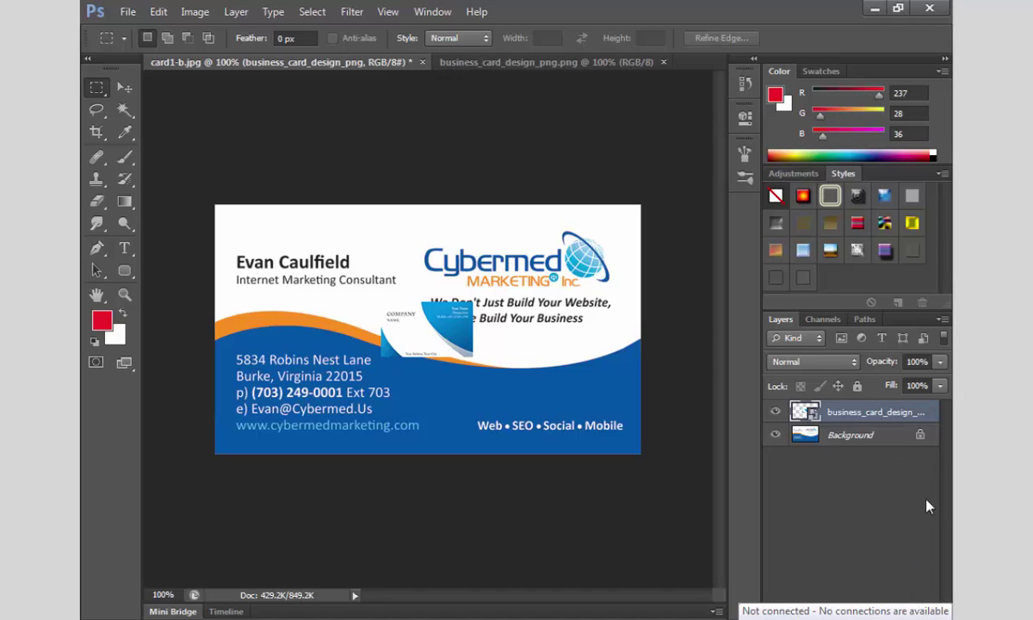
{"action": "left_click", "coordinate": [839, 529]}
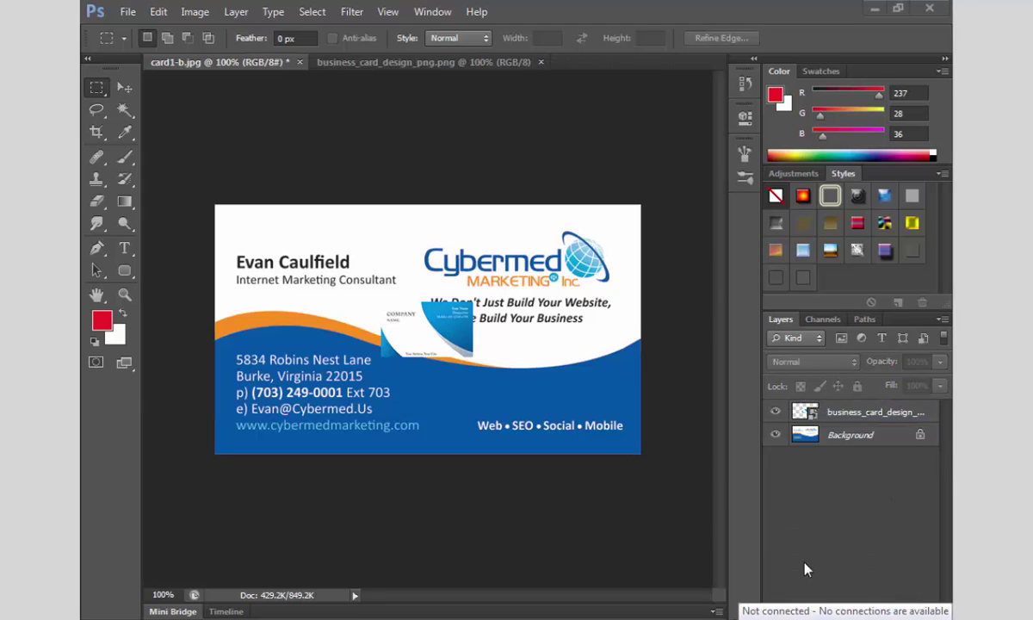
{"action": "left_click", "coordinate": [898, 8]}
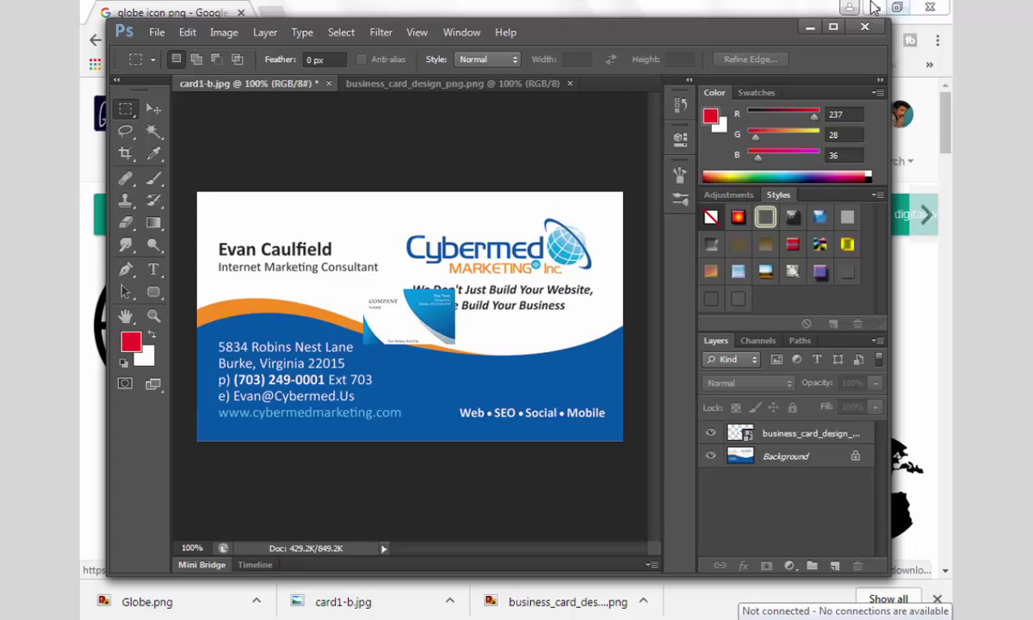
{"action": "left_click", "coordinate": [835, 27]}
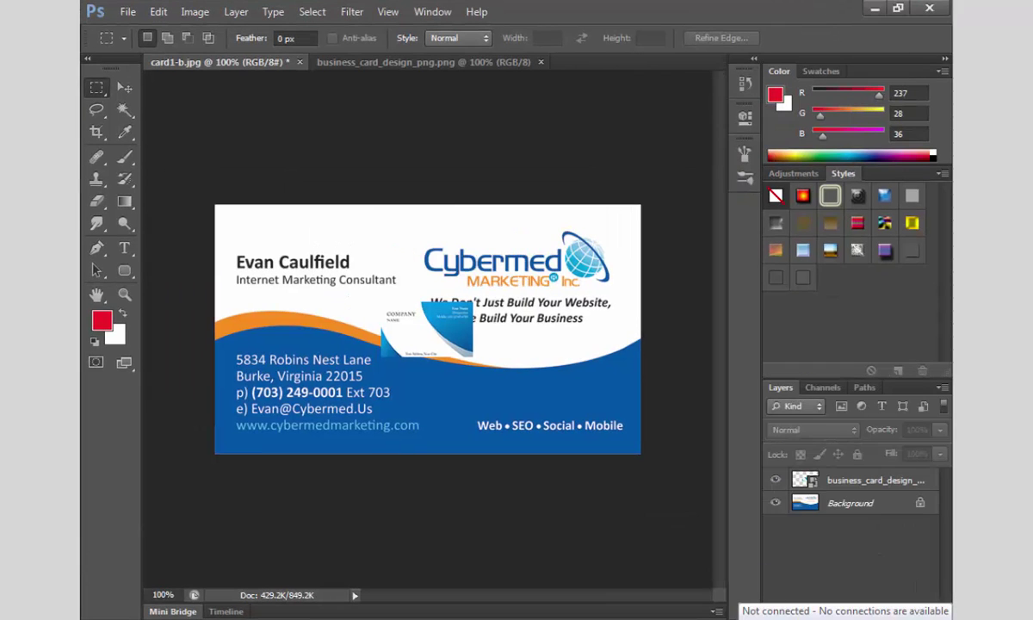
- Select and delete the placed blue card layer in card1-b.jpg, then show the business_card_design_png.png document
{"action": "left_click", "coordinate": [124, 87]}
{"action": "left_click", "coordinate": [436, 321]}
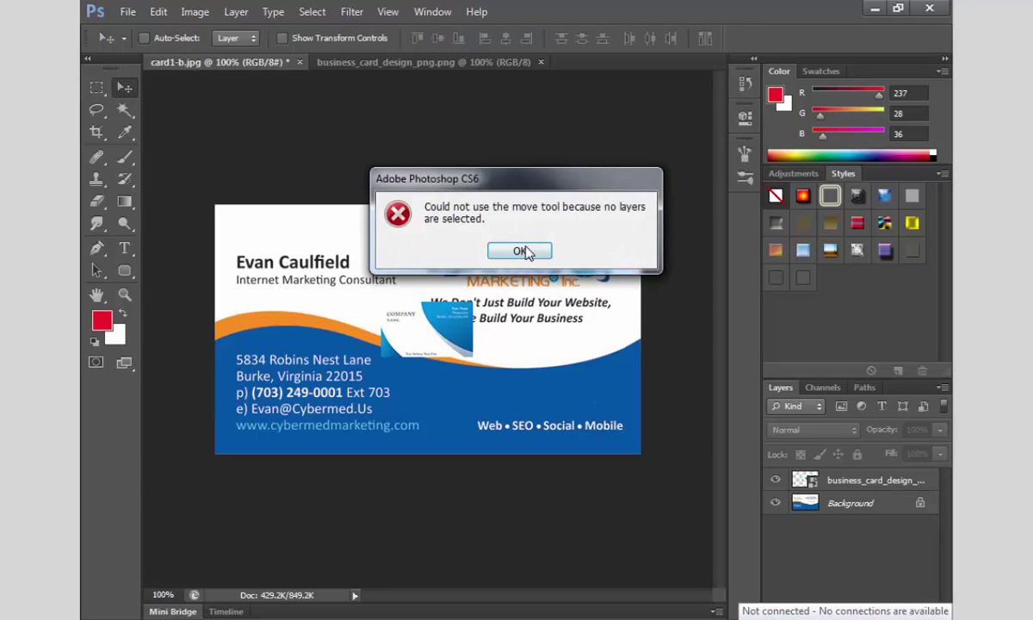
{"action": "left_click", "coordinate": [519, 250]}
{"action": "right_click", "coordinate": [425, 339]}
{"action": "left_click", "coordinate": [456, 323]}
{"action": "key", "text": "Delete"}
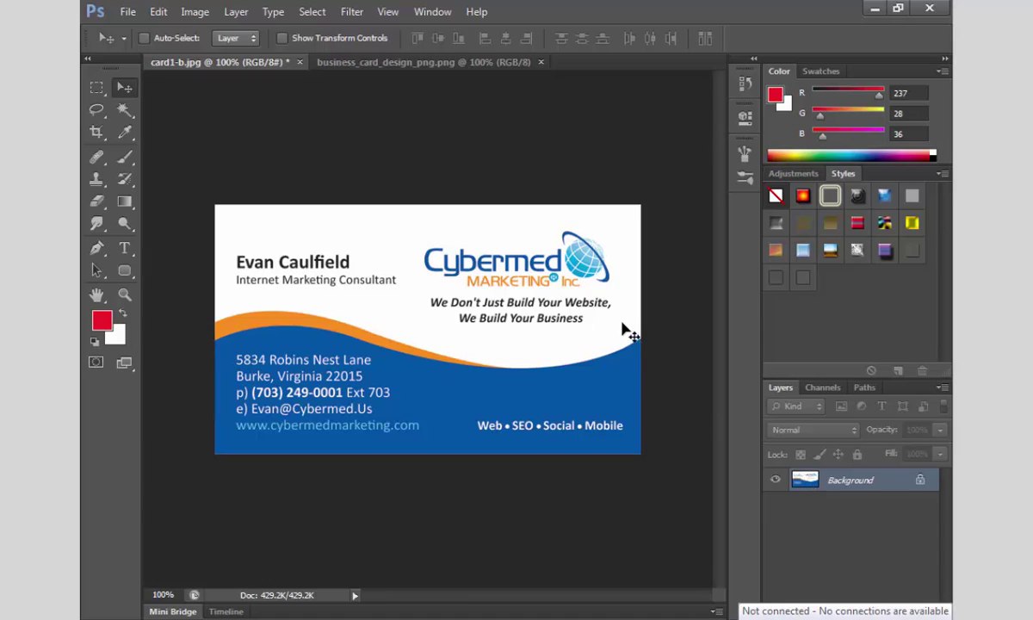
{"action": "left_click", "coordinate": [422, 63]}
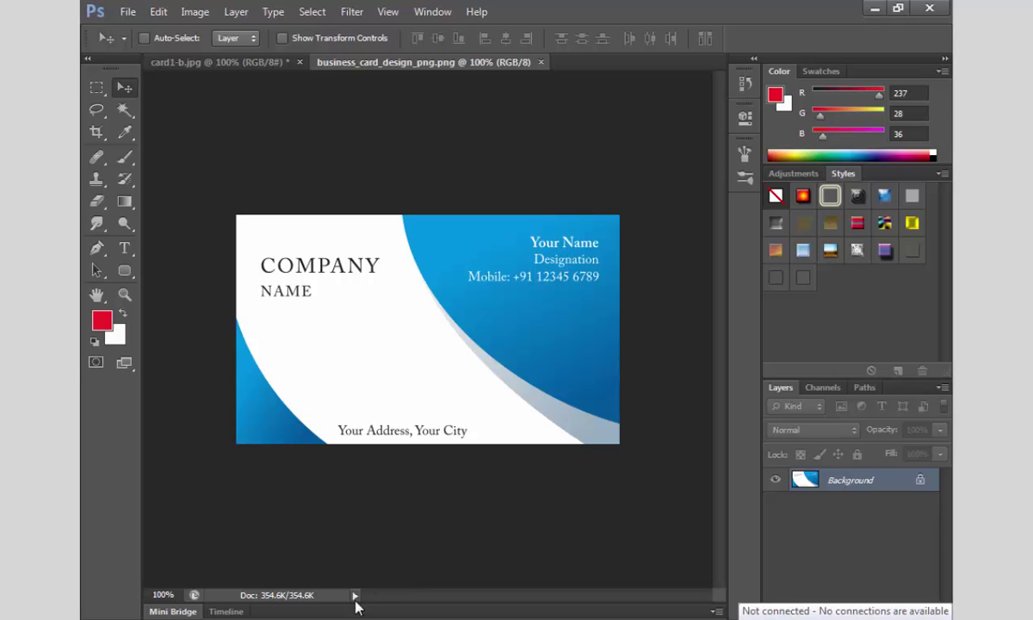
- Preview the glossy globe image in Chrome and drag Globe.png into Photoshop as a new document
{"action": "mouse_move", "coordinate": [314, 619]}
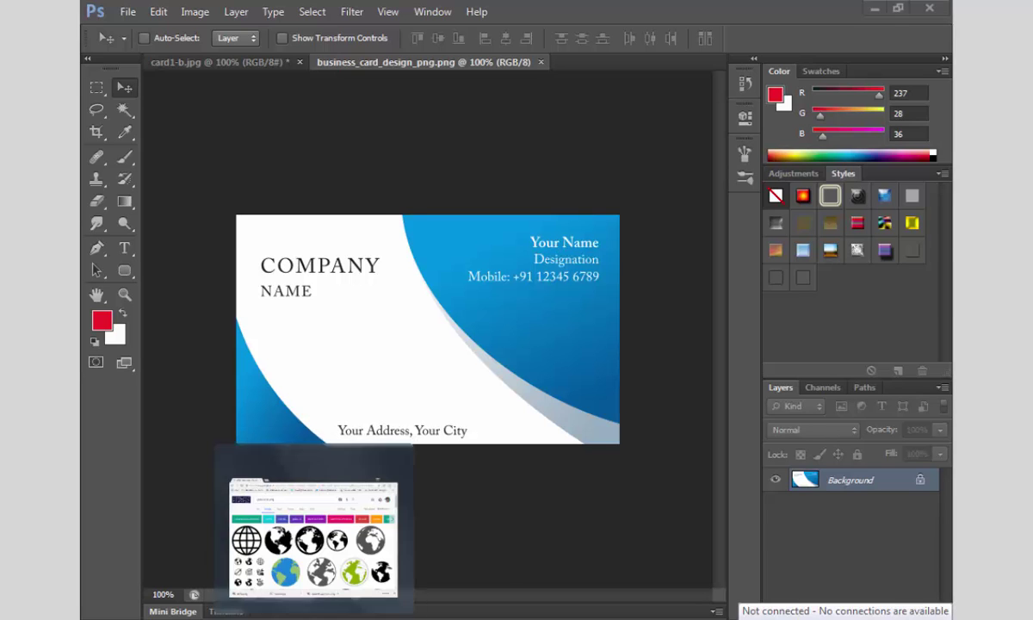
{"action": "left_click", "coordinate": [312, 530]}
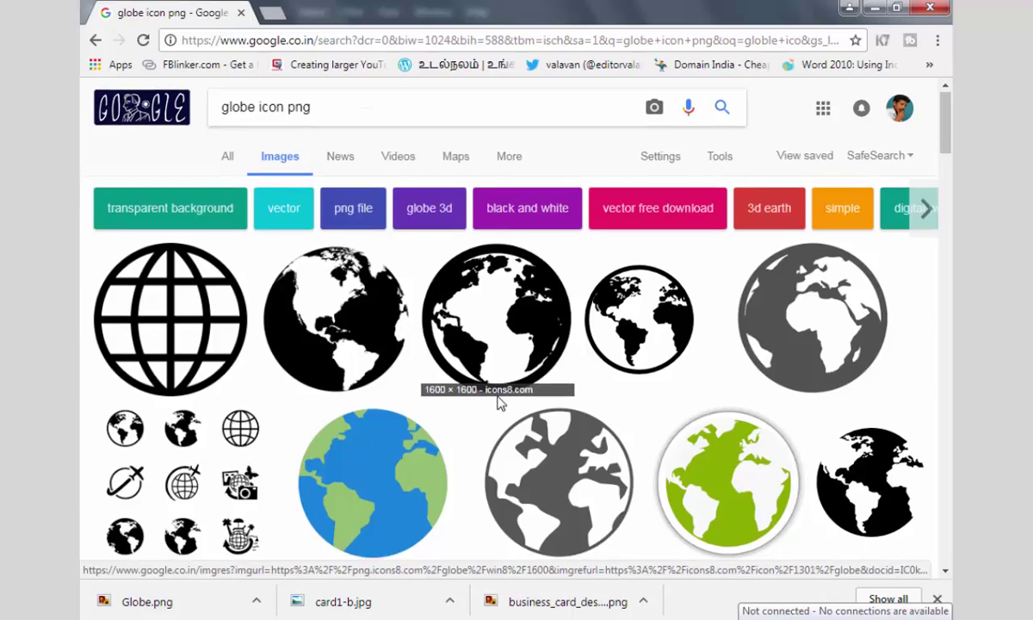
{"action": "scroll", "coordinate": [500, 397], "scroll_direction": "down", "scroll_amount": 5}
{"action": "left_click", "coordinate": [292, 344]}
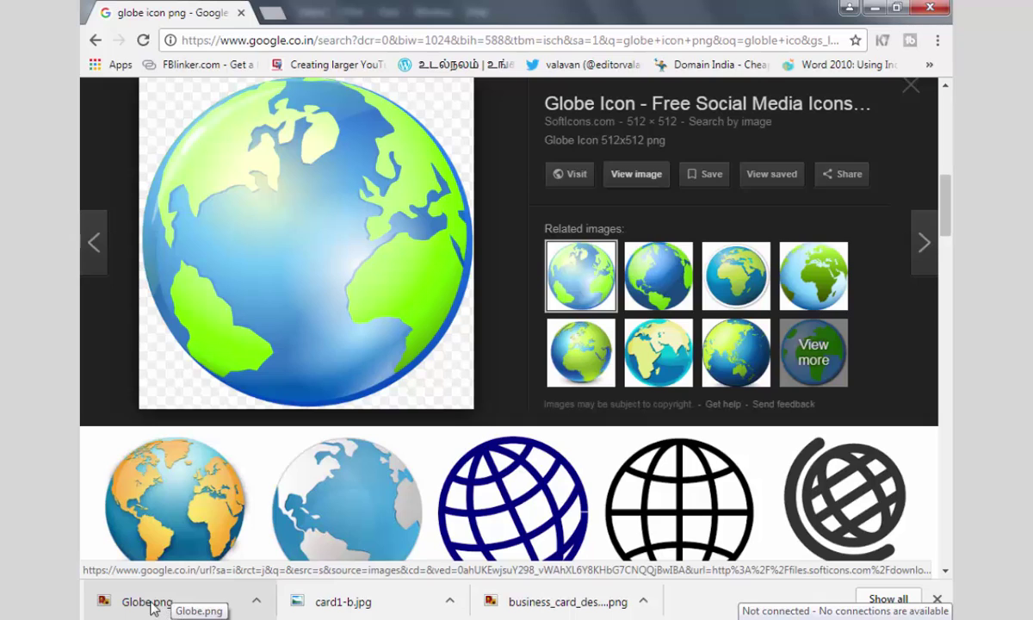
{"action": "key", "text": "alt+Tab"}
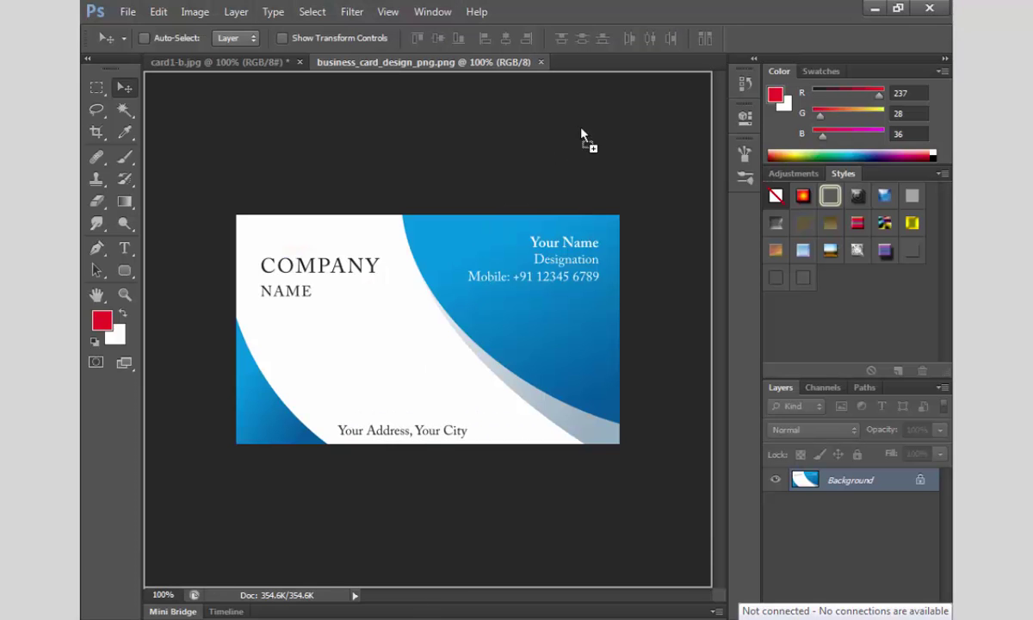
{"action": "left_click_drag", "start_coordinate": [623, 79], "coordinate": [639, 70]}
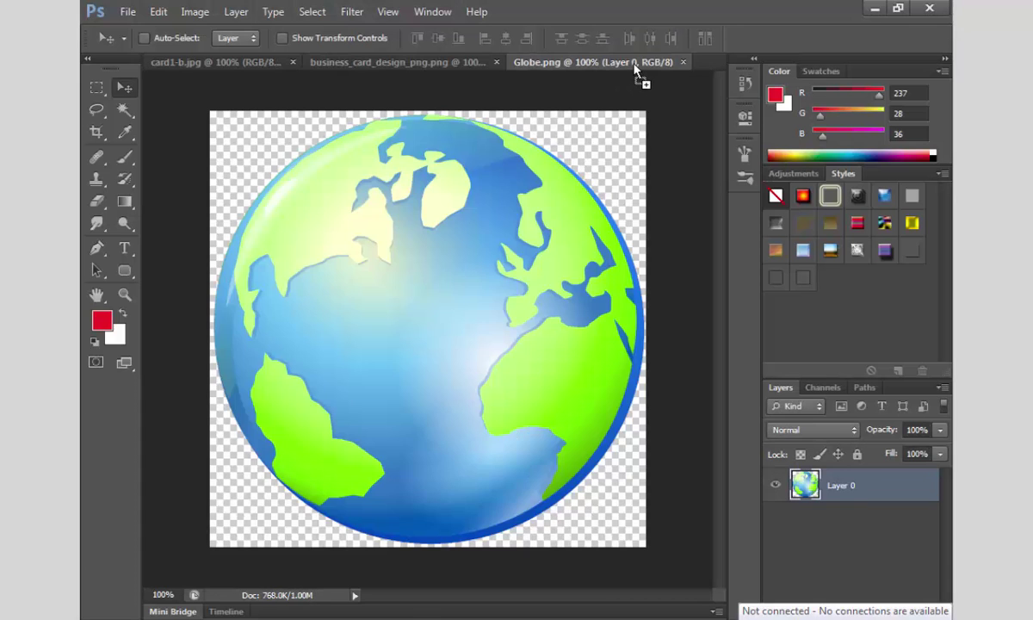
- Cycle through the business_card_design, card1-b.jpg and Globe.png documents
{"action": "left_click", "coordinate": [445, 64]}
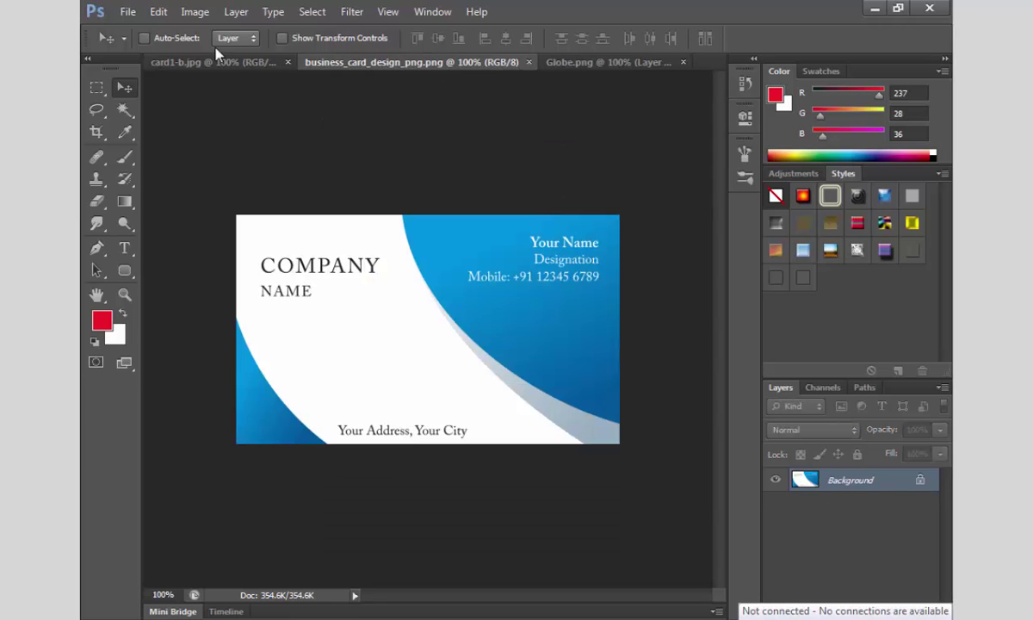
{"action": "left_click", "coordinate": [241, 63]}
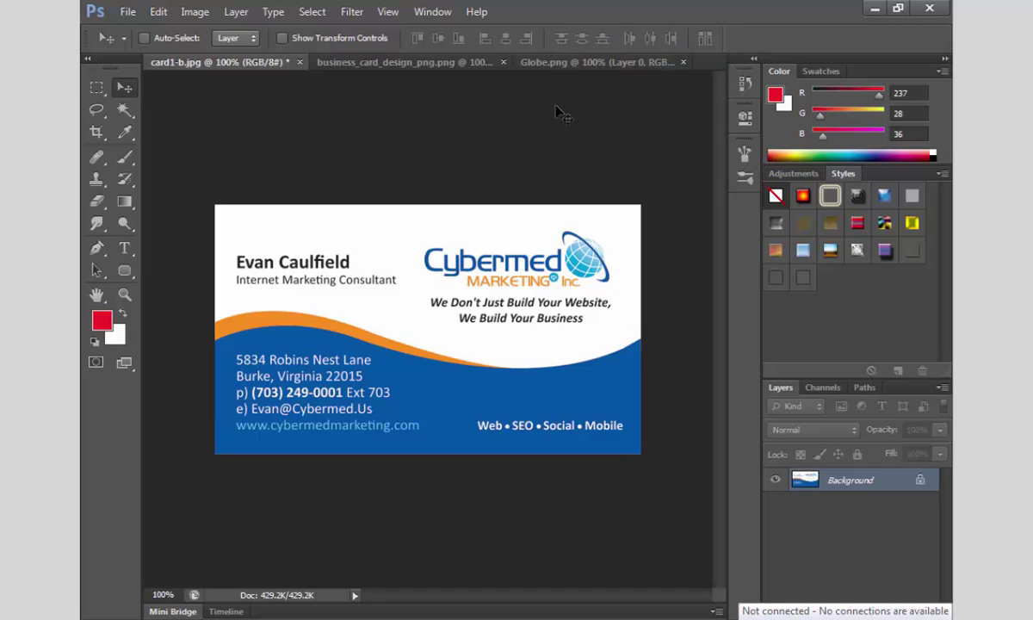
{"action": "key", "text": "ctrl+Tab"}
{"action": "key", "text": "ctrl+Tab"}
{"action": "key", "text": "ctrl+shift+Tab"}
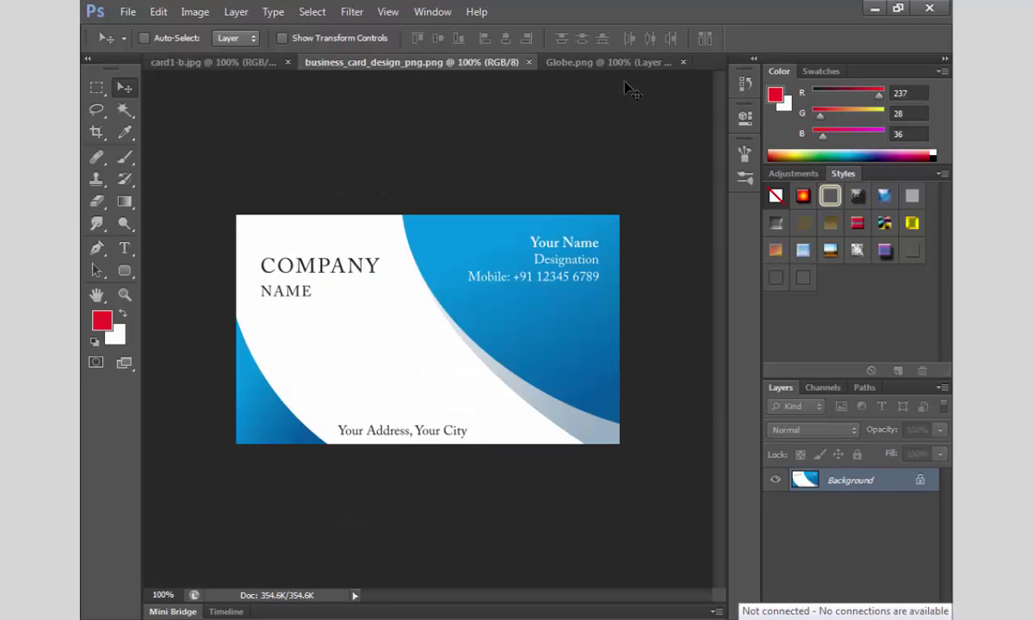
{"action": "key", "text": "ctrl+Tab"}
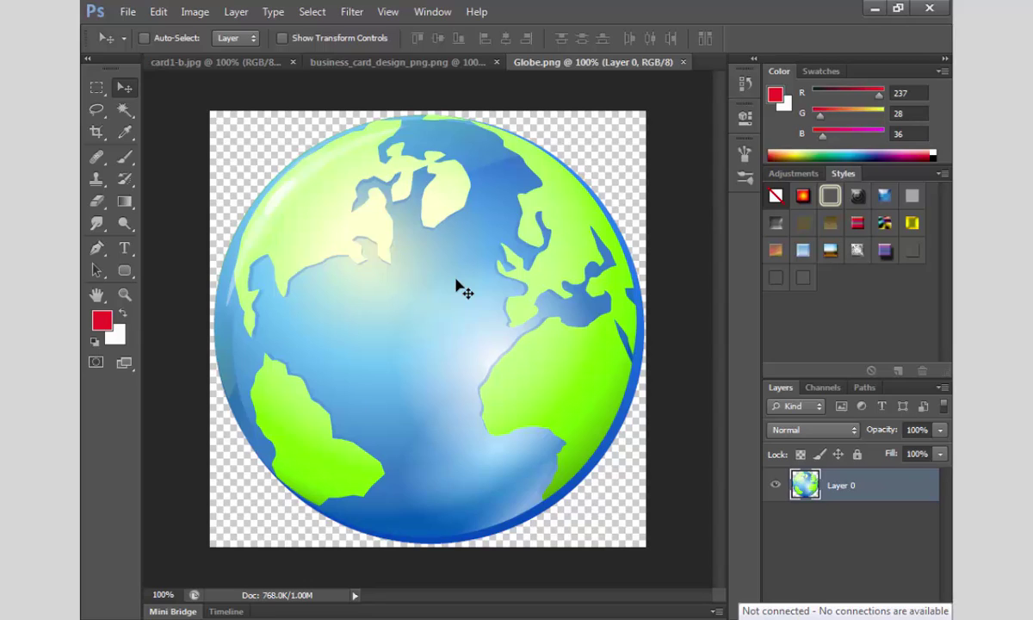
- Create a new document of 3.6 x 2.1 inches at 300 ppi in CMYK with a white background
{"action": "left_click", "coordinate": [131, 14]}
{"action": "left_click", "coordinate": [144, 31]}
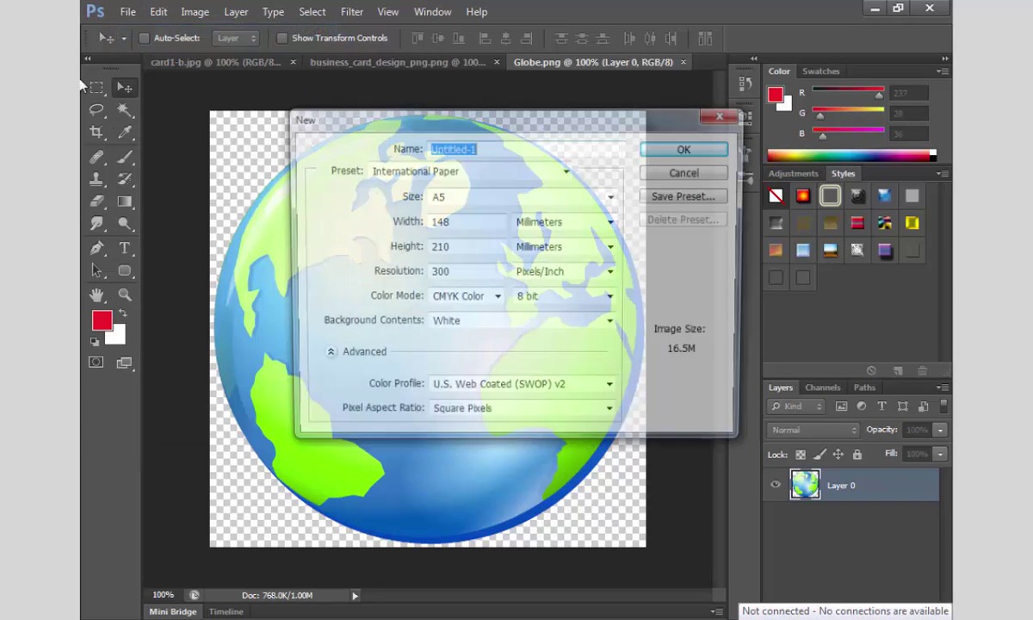
{"action": "left_click_drag", "start_coordinate": [487, 125], "coordinate": [468, 132]}
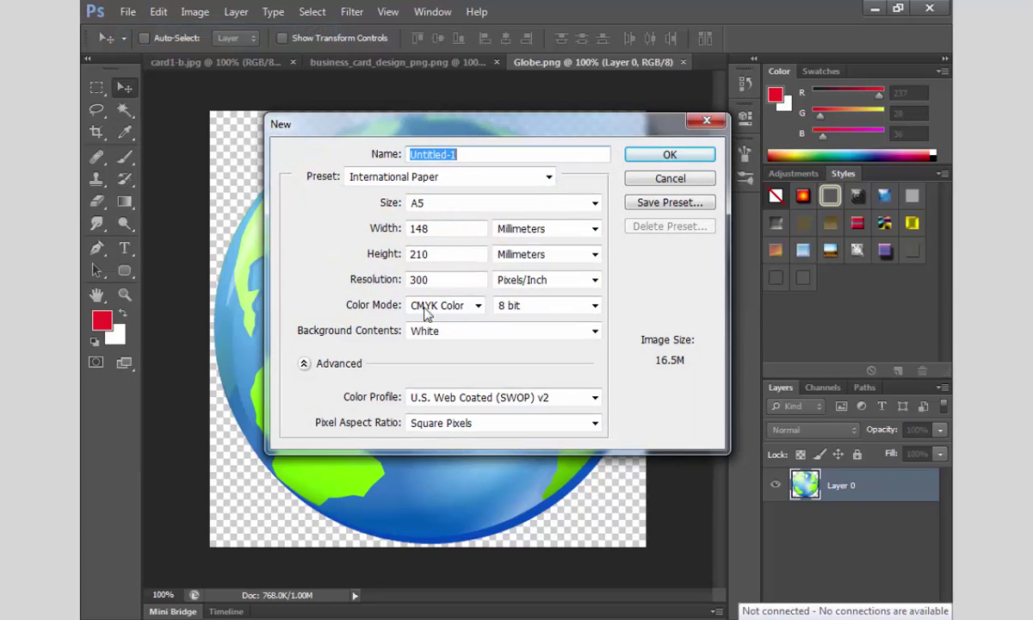
{"action": "left_click", "coordinate": [594, 229]}
{"action": "left_click", "coordinate": [552, 261]}
{"action": "left_click", "coordinate": [592, 254]}
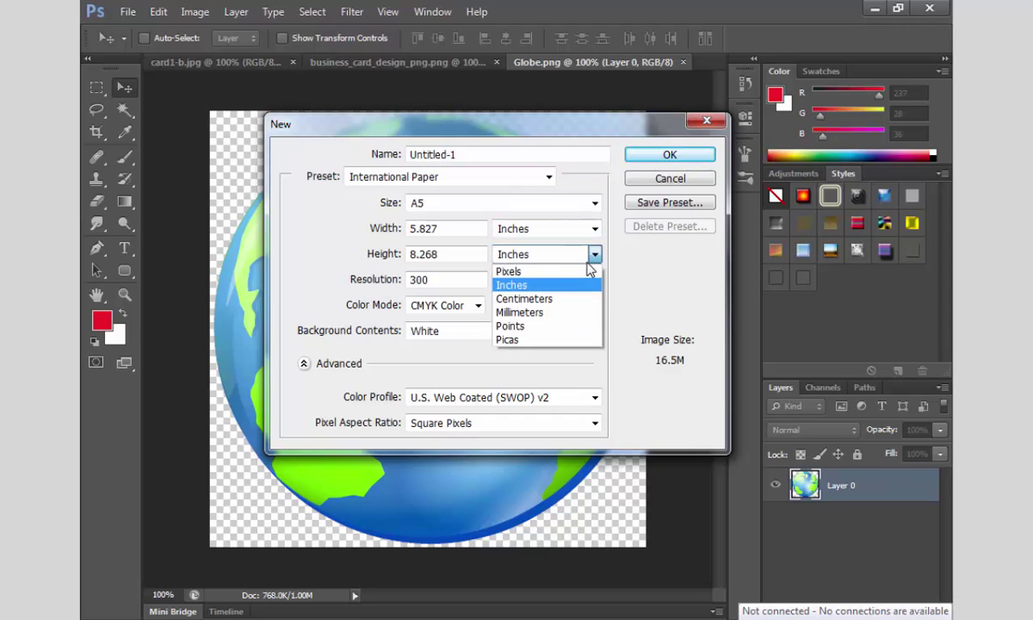
{"action": "left_click", "coordinate": [549, 284]}
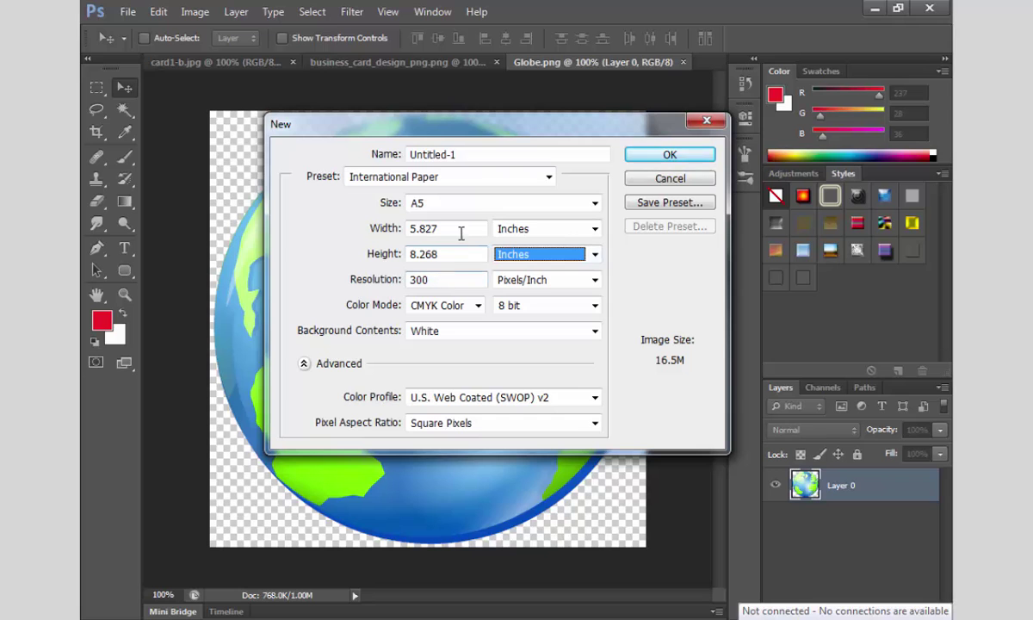
{"action": "left_click", "coordinate": [432, 227]}
{"action": "type", "text": "3.6"}
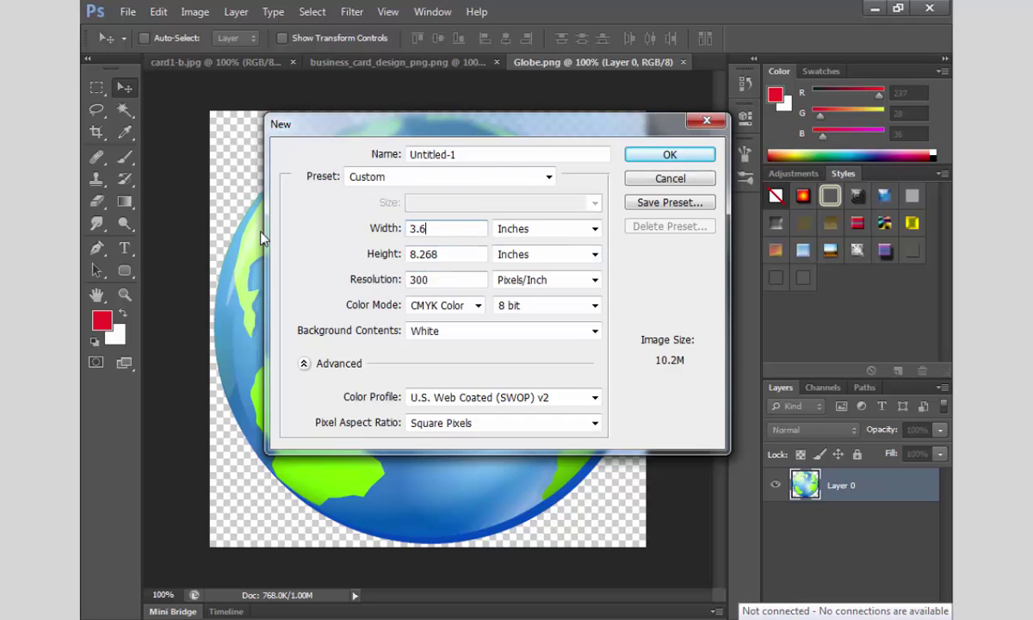
{"action": "key", "text": "Tab"}
{"action": "key", "text": "Tab"}
{"action": "type", "text": "2.1"}
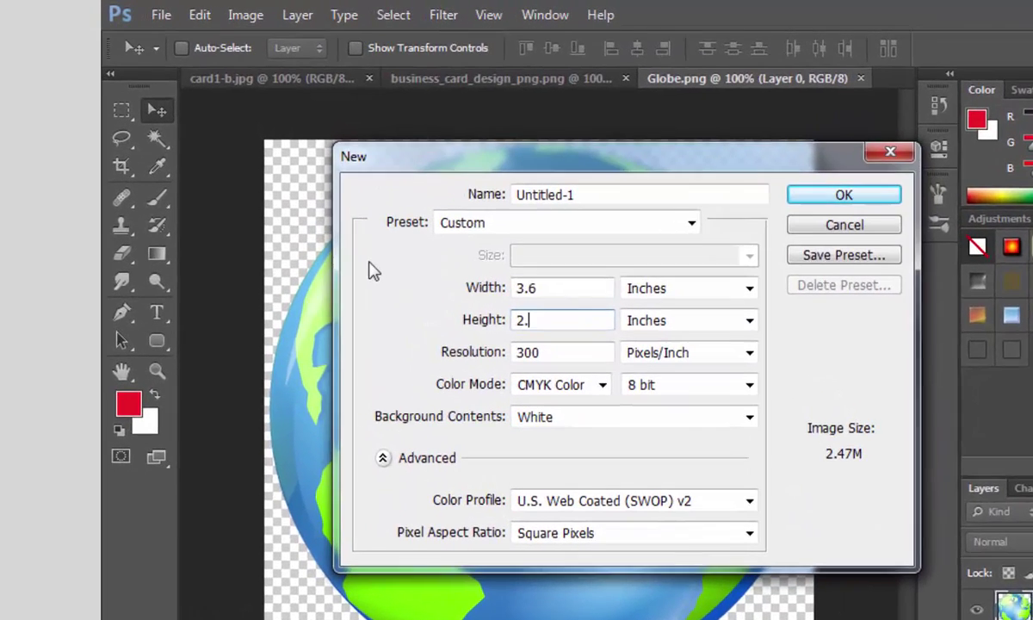
{"action": "key", "text": "Tab"}
{"action": "key", "text": "Tab"}
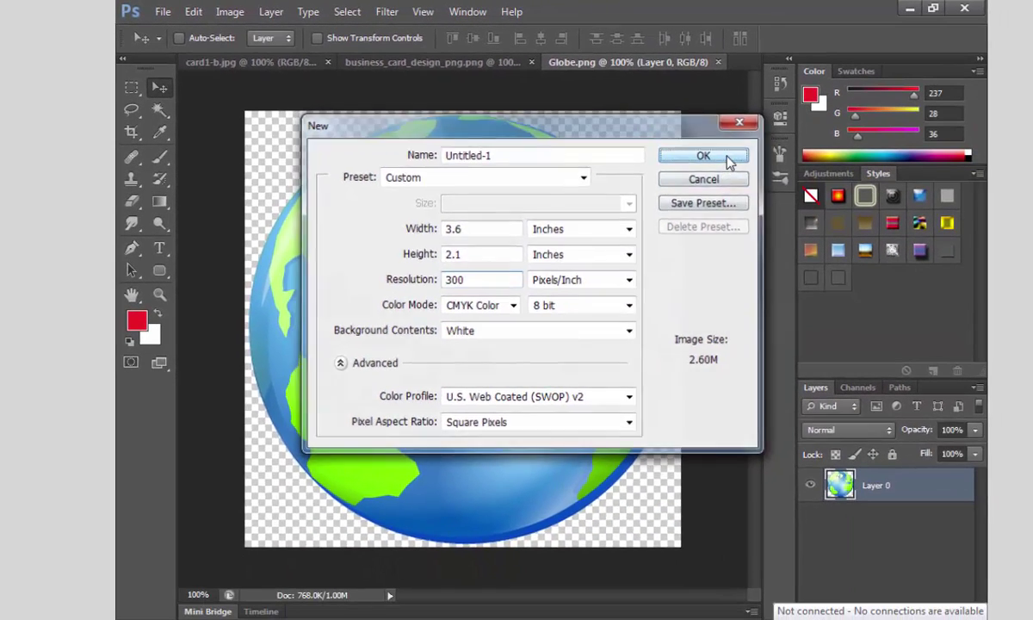
{"action": "left_click", "coordinate": [729, 162]}
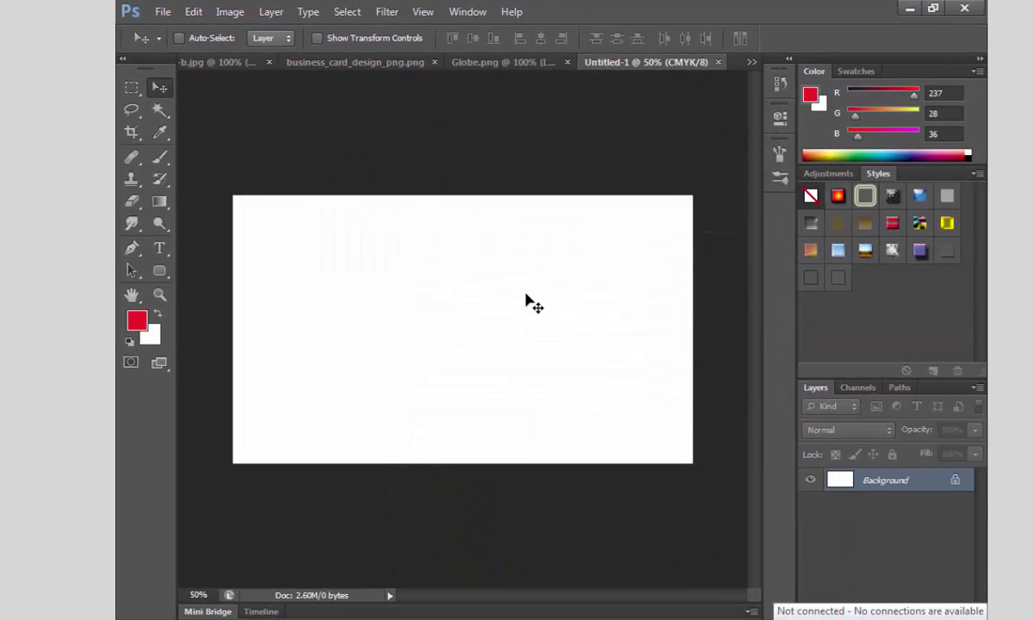
- Close business_card_design_png.png, card1-b.jpg (without saving) and Globe.png
{"action": "left_click", "coordinate": [222, 61]}
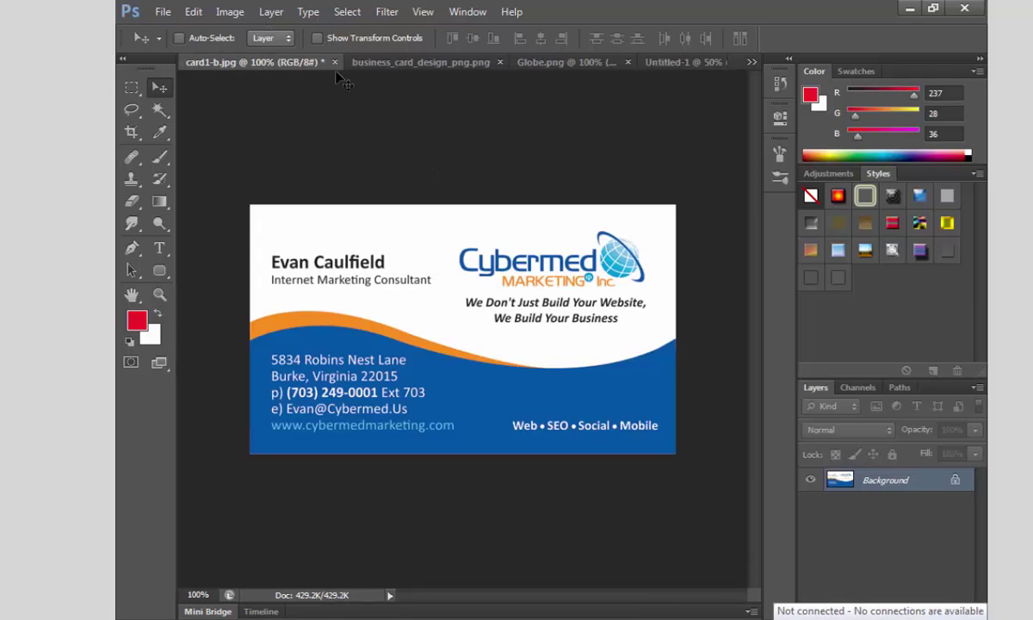
{"action": "left_click", "coordinate": [386, 62]}
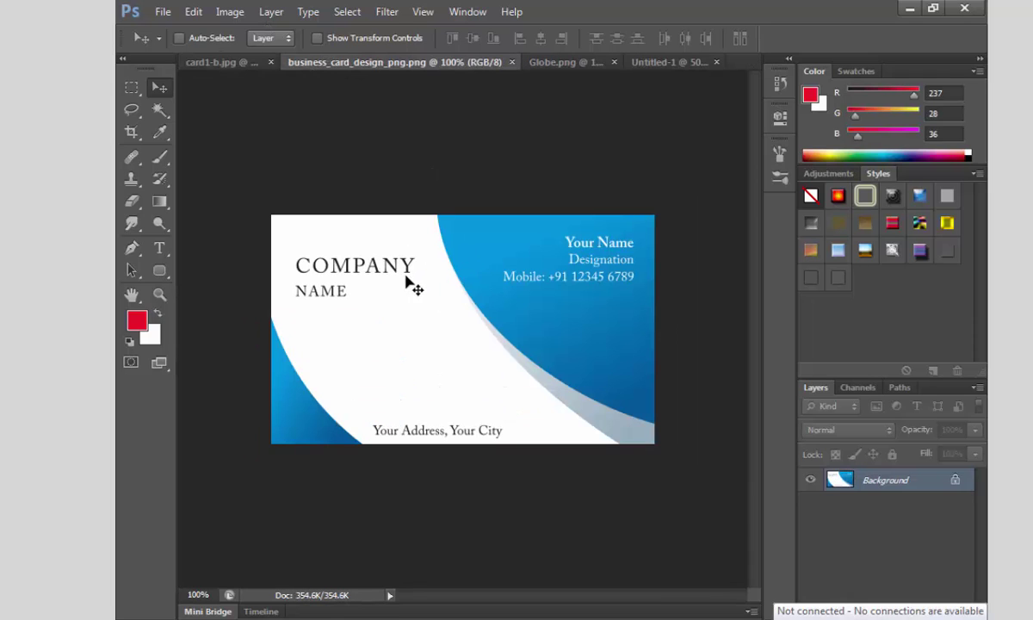
{"action": "left_click", "coordinate": [512, 62]}
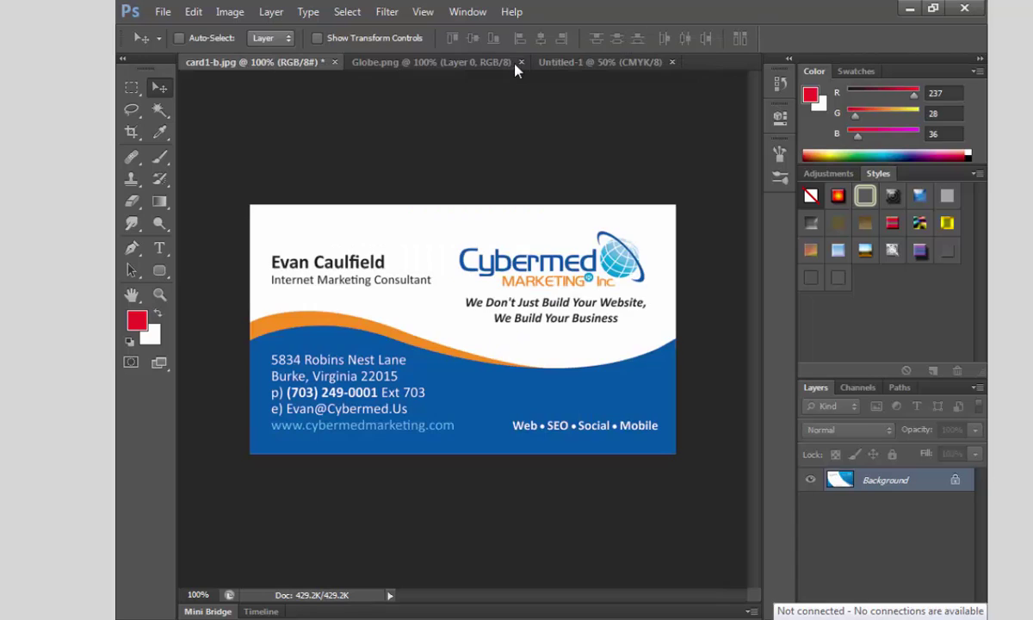
{"action": "left_click", "coordinate": [335, 62]}
{"action": "left_click", "coordinate": [564, 249]}
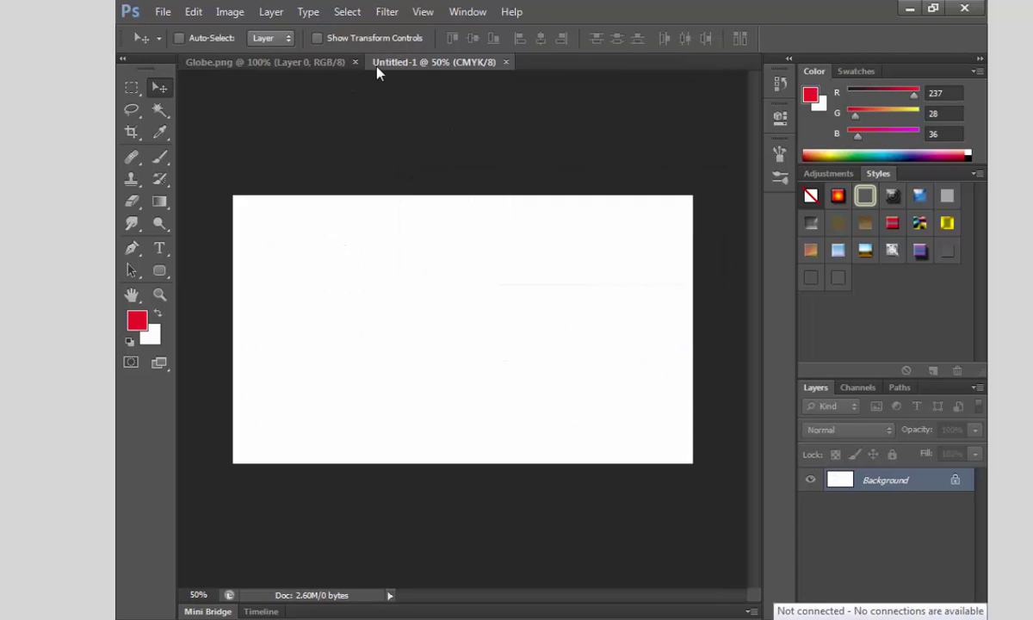
{"action": "left_click", "coordinate": [330, 66]}
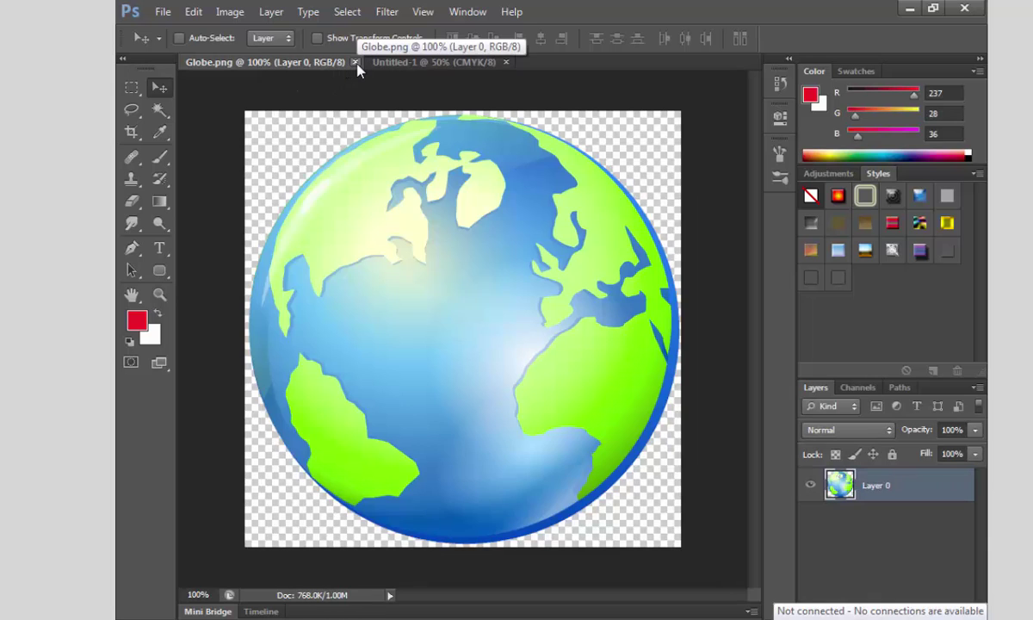
{"action": "left_click", "coordinate": [355, 63]}
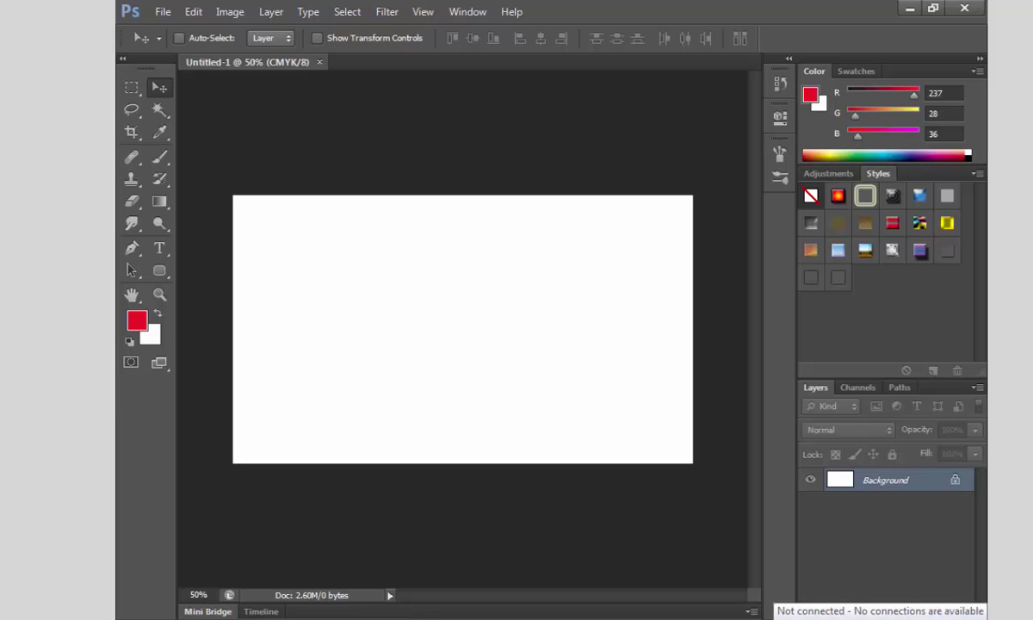
- Place the downloaded business card design into Untitled-1 and move it to the top-left corner
{"action": "key", "text": "alt+Tab"}
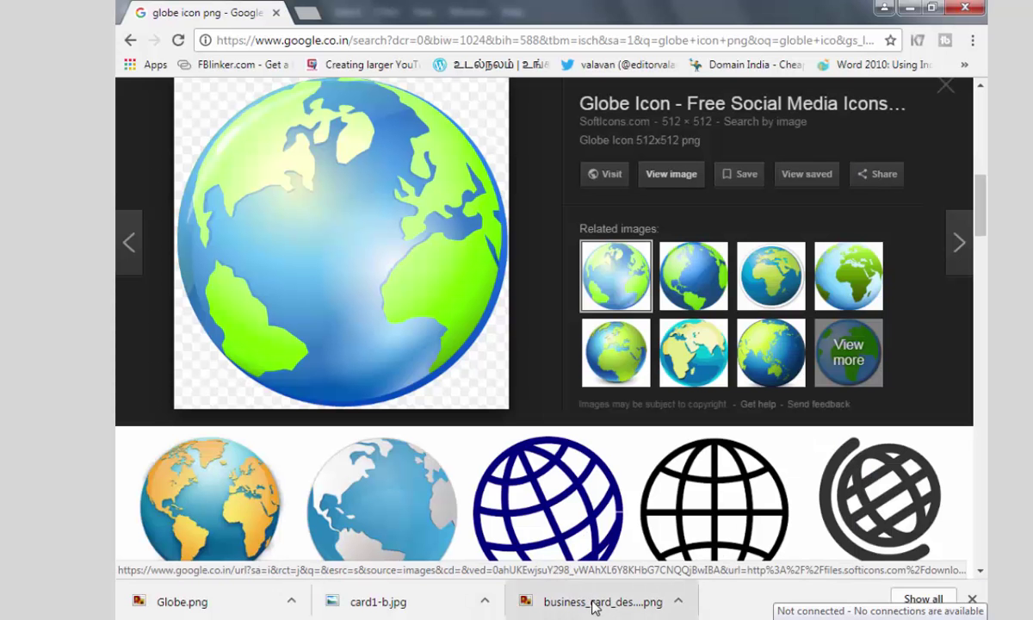
{"action": "left_click_drag", "start_coordinate": [479, 612], "coordinate": [424, 365]}
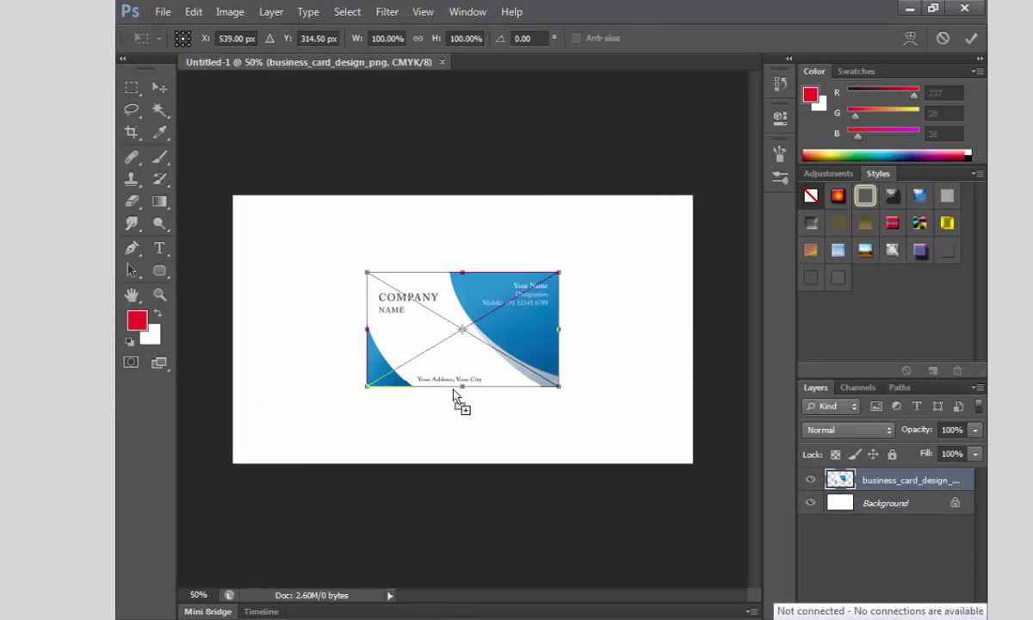
{"action": "key", "text": "Return"}
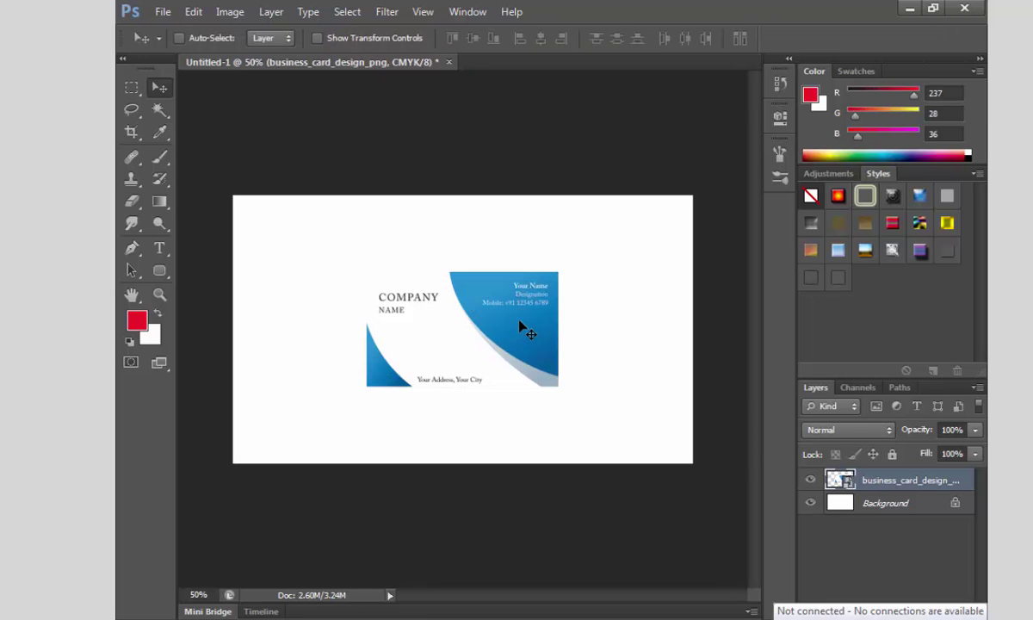
{"action": "left_click_drag", "start_coordinate": [519, 327], "coordinate": [383, 247]}
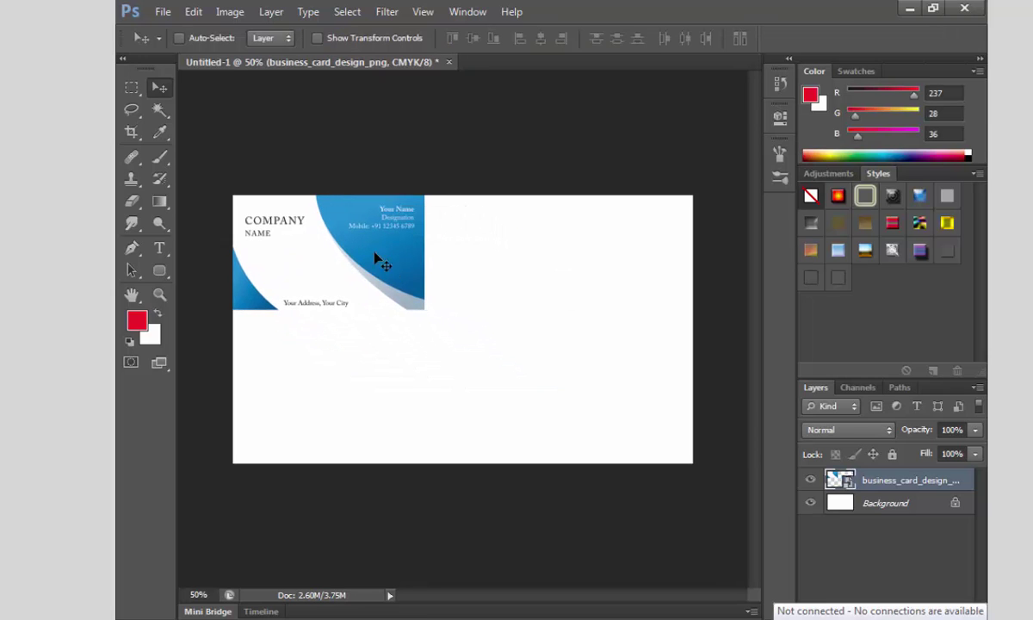
- Enlarge the card with Free Transform so it covers the canvas
{"action": "left_click", "coordinate": [193, 12]}
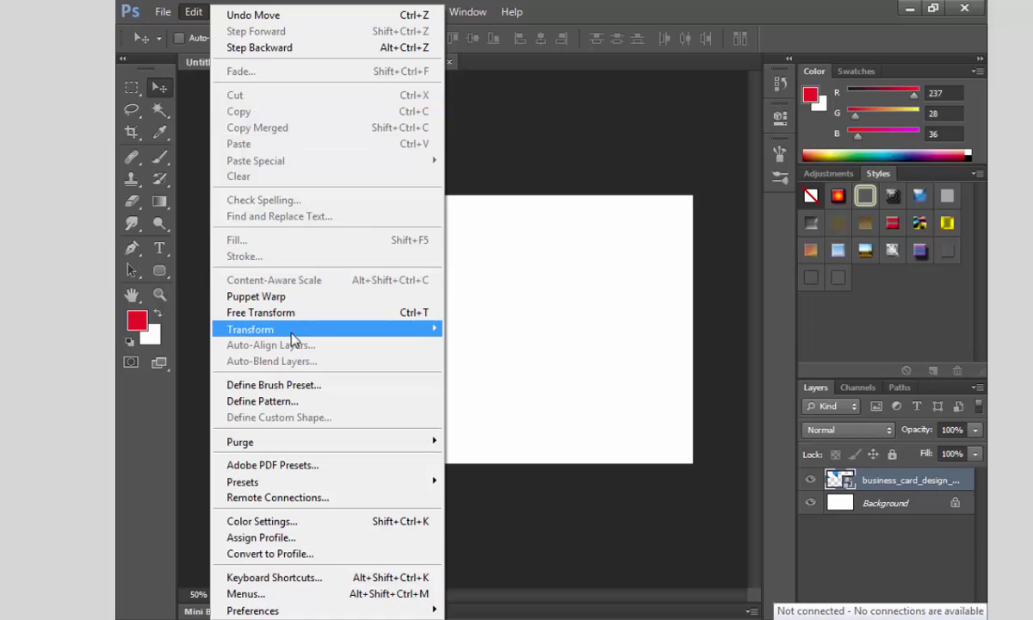
{"action": "mouse_move", "coordinate": [297, 332]}
{"action": "left_click", "coordinate": [322, 315]}
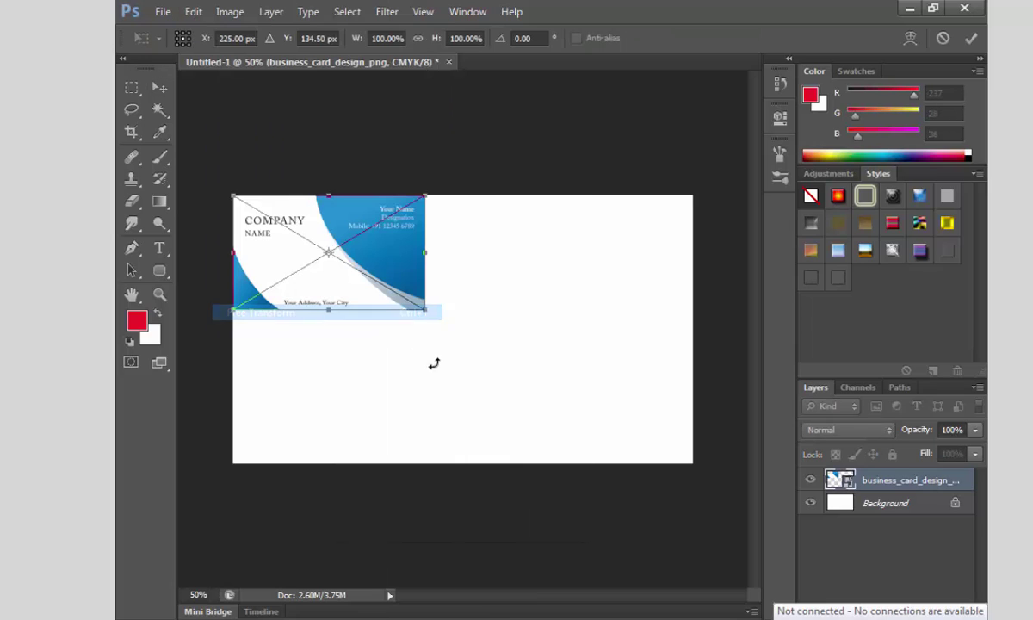
{"action": "left_click_drag", "start_coordinate": [429, 315], "coordinate": [700, 449]}
{"action": "key", "text": "Return"}
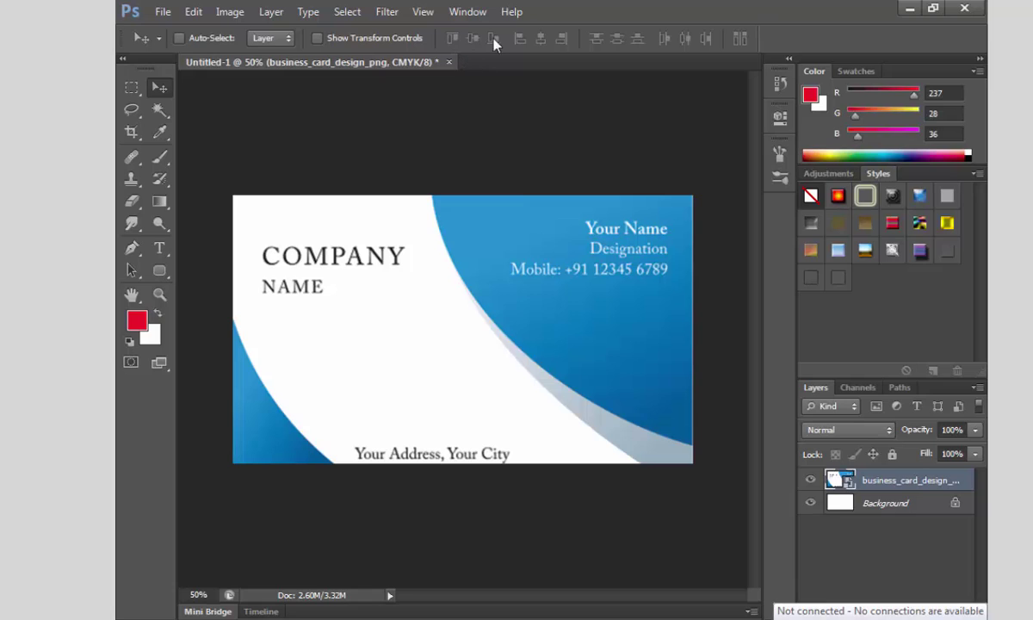
- Centre the card vertically and horizontally on the whole canvas
{"action": "key", "text": "ctrl+a"}
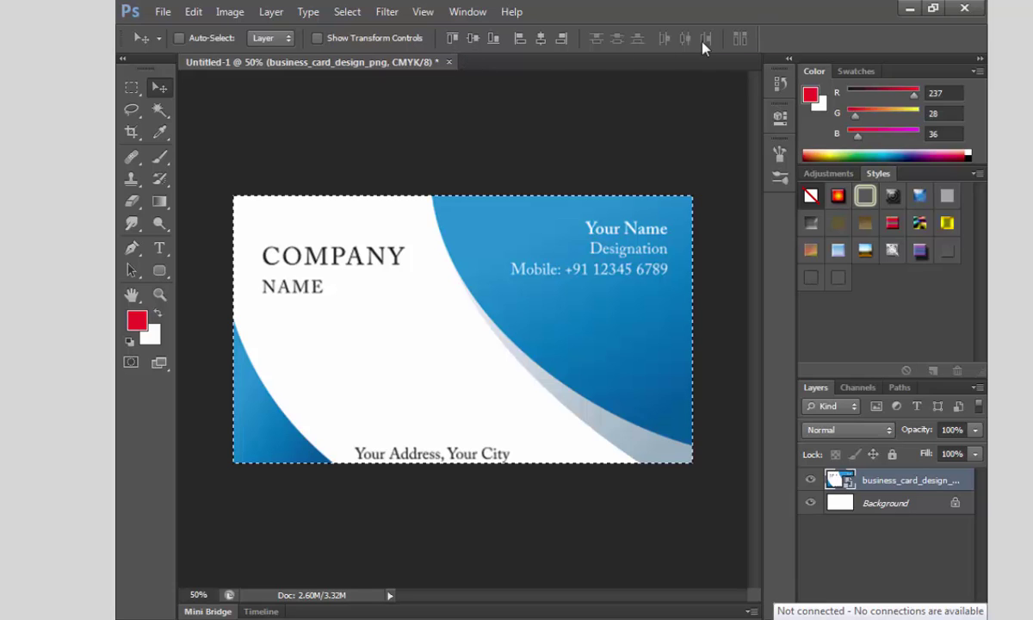
{"action": "left_click", "coordinate": [473, 38]}
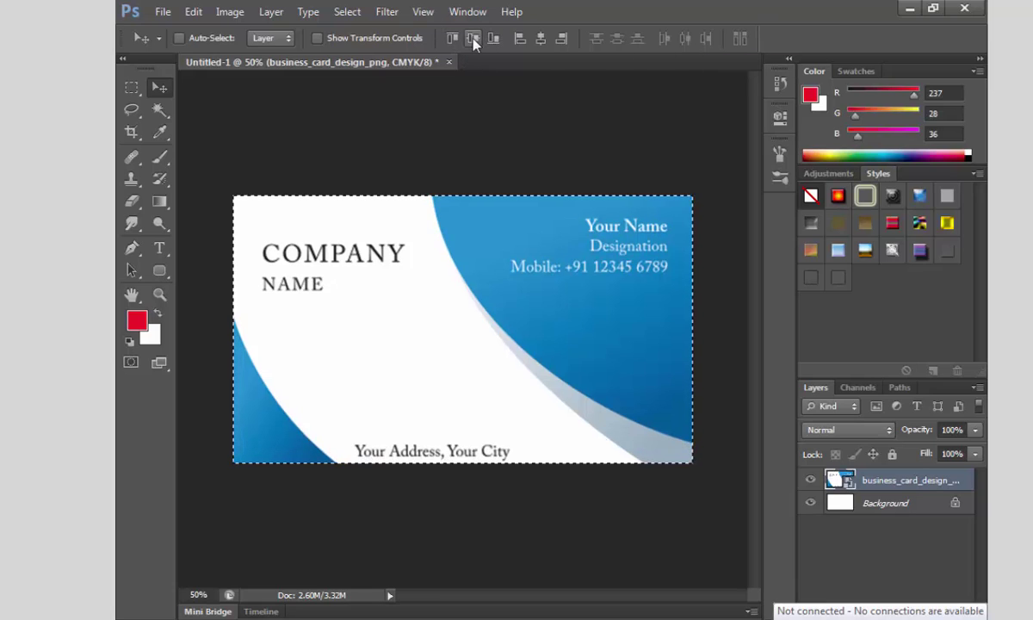
{"action": "left_click", "coordinate": [541, 38]}
{"action": "key", "text": "ctrl+d"}
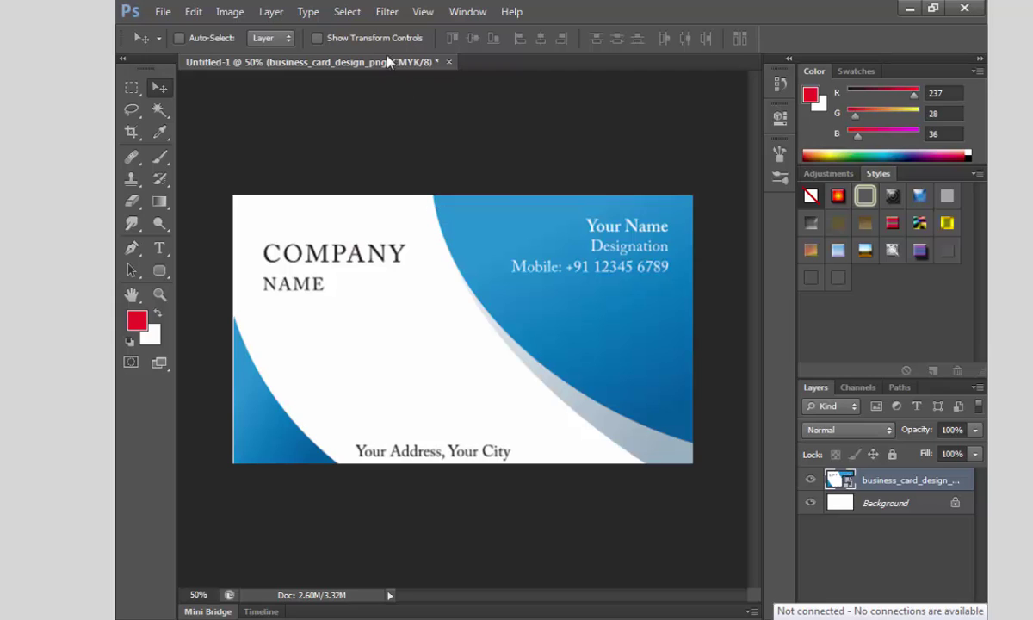
- Show the rulers and set their units to millimetres
{"action": "left_click", "coordinate": [419, 12]}
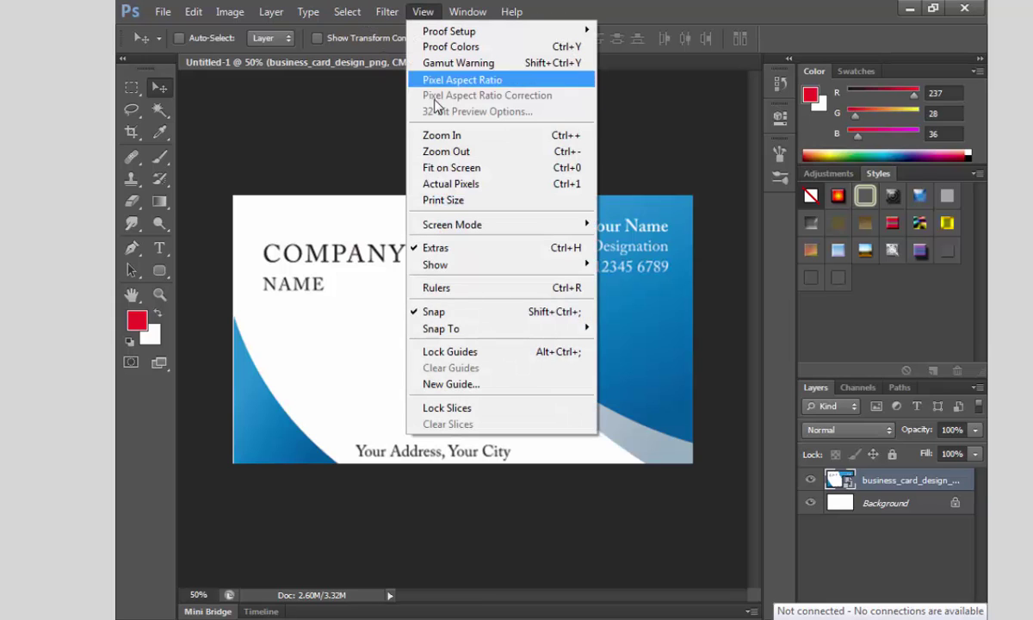
{"action": "left_click", "coordinate": [462, 385]}
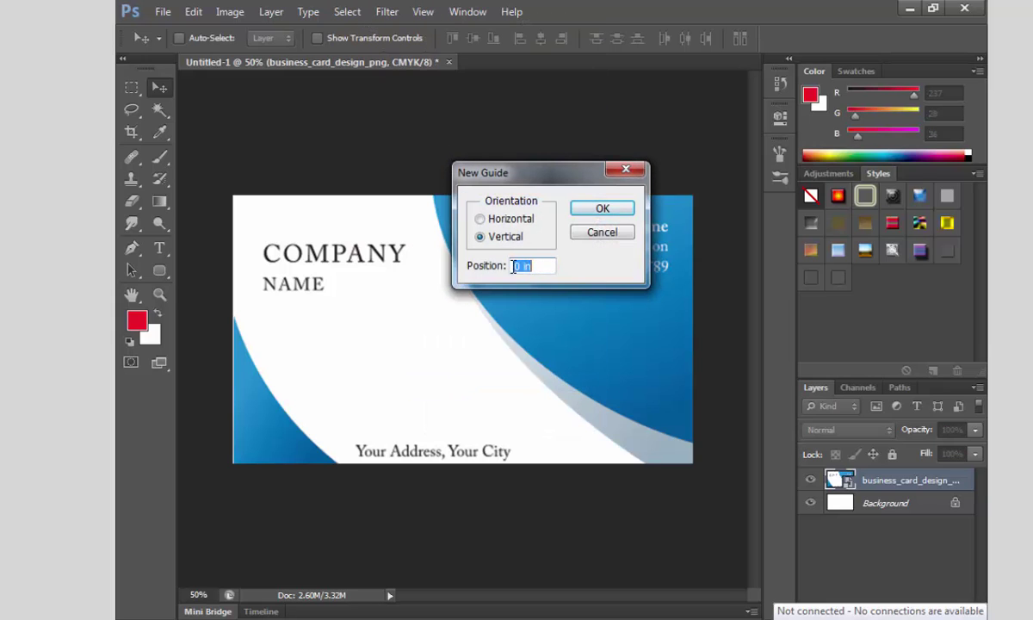
{"action": "left_click", "coordinate": [618, 234]}
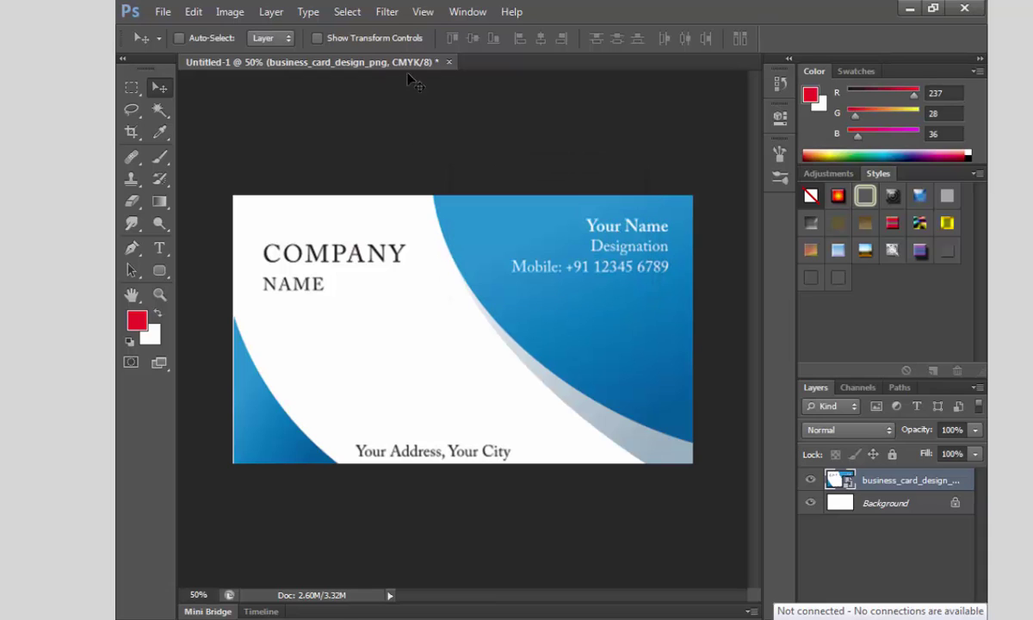
{"action": "left_click", "coordinate": [422, 11]}
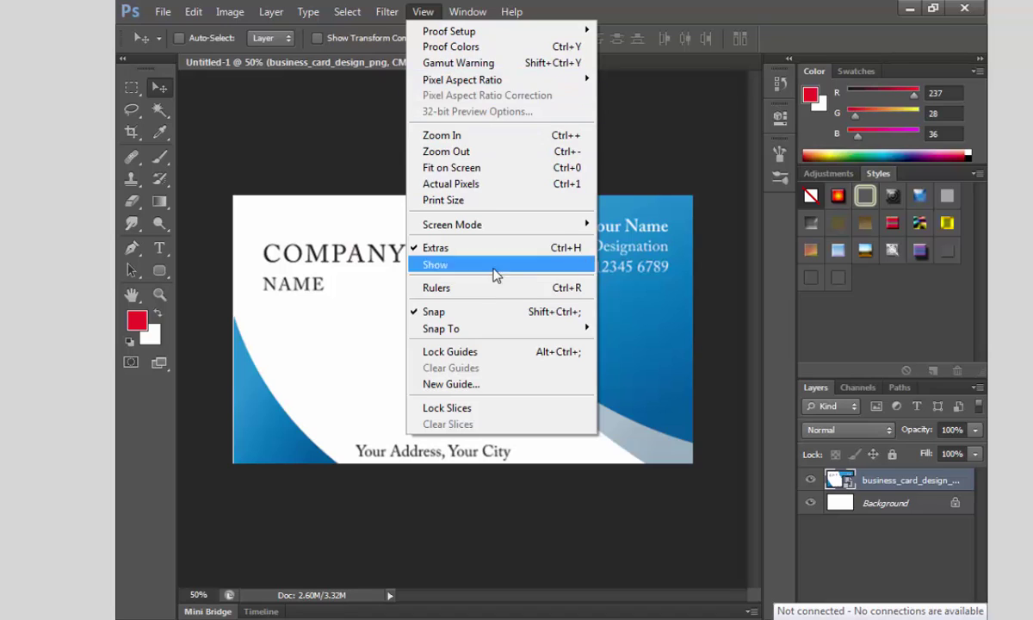
{"action": "left_click", "coordinate": [557, 290]}
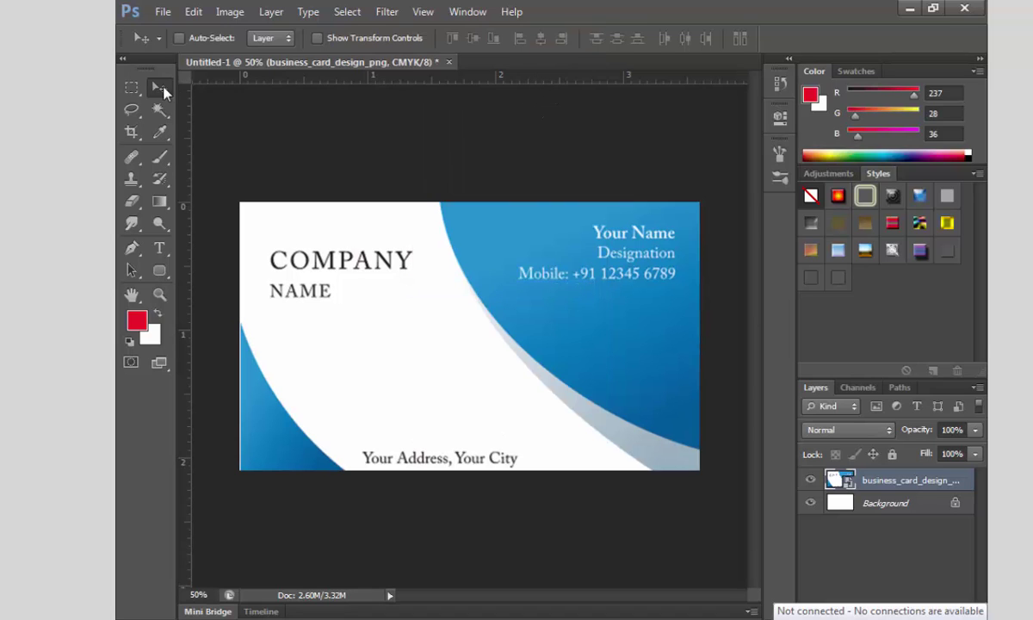
{"action": "right_click", "coordinate": [577, 83]}
{"action": "left_click", "coordinate": [645, 145]}
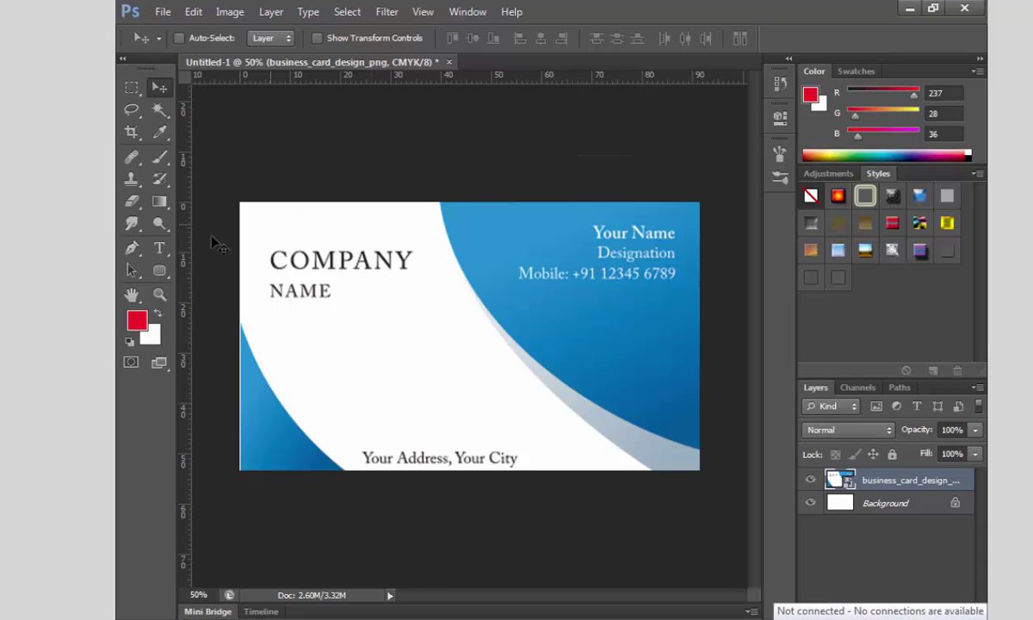
{"action": "right_click", "coordinate": [185, 267]}
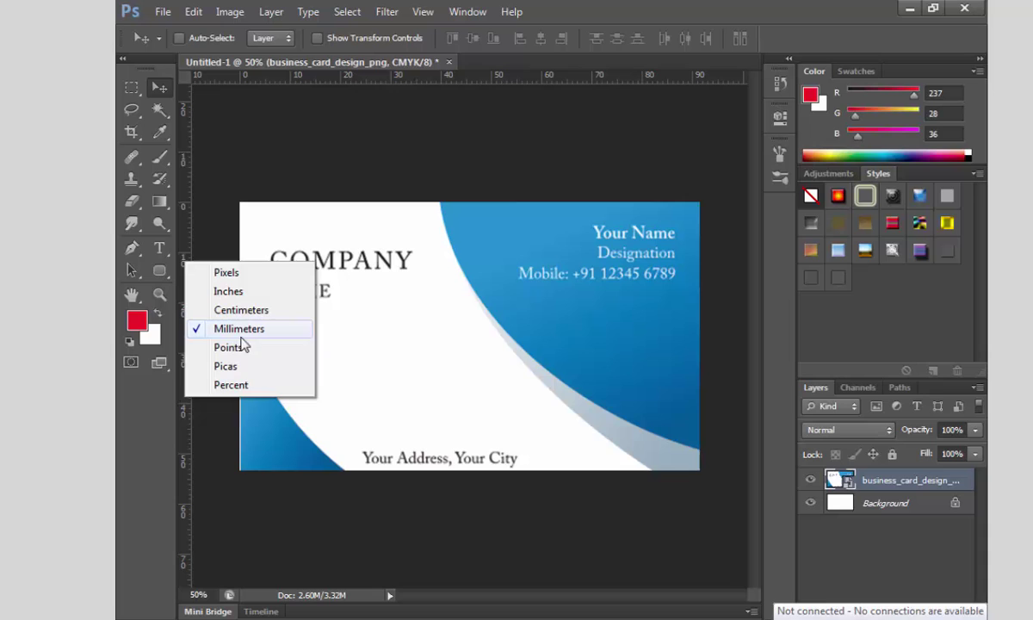
{"action": "left_click", "coordinate": [487, 293]}
- Add a vertical guide at 5 mm
{"action": "left_click", "coordinate": [428, 16]}
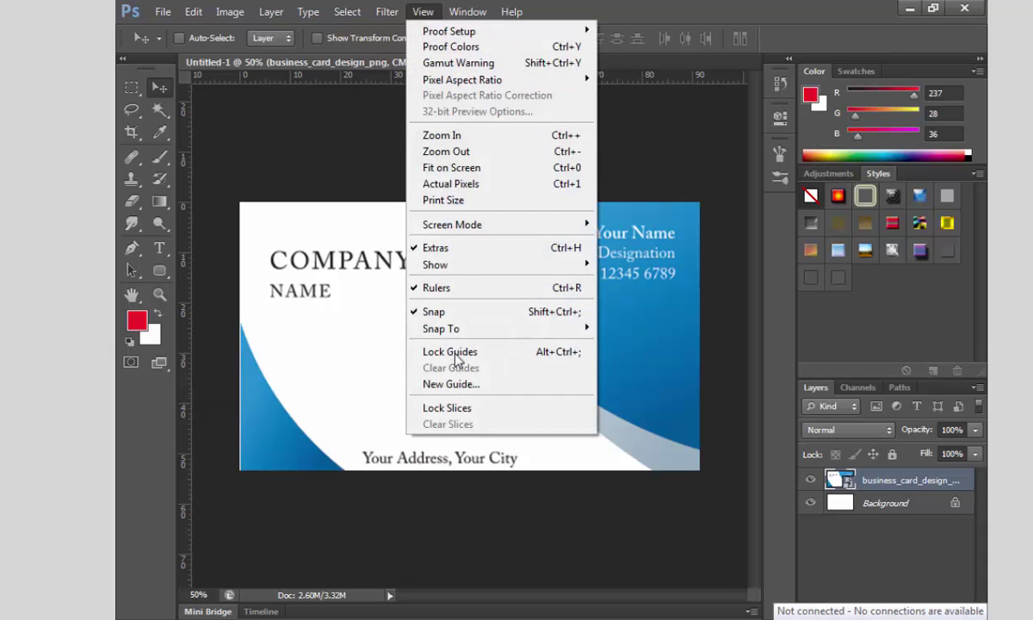
{"action": "left_click", "coordinate": [466, 391]}
{"action": "type", "text": "5"}
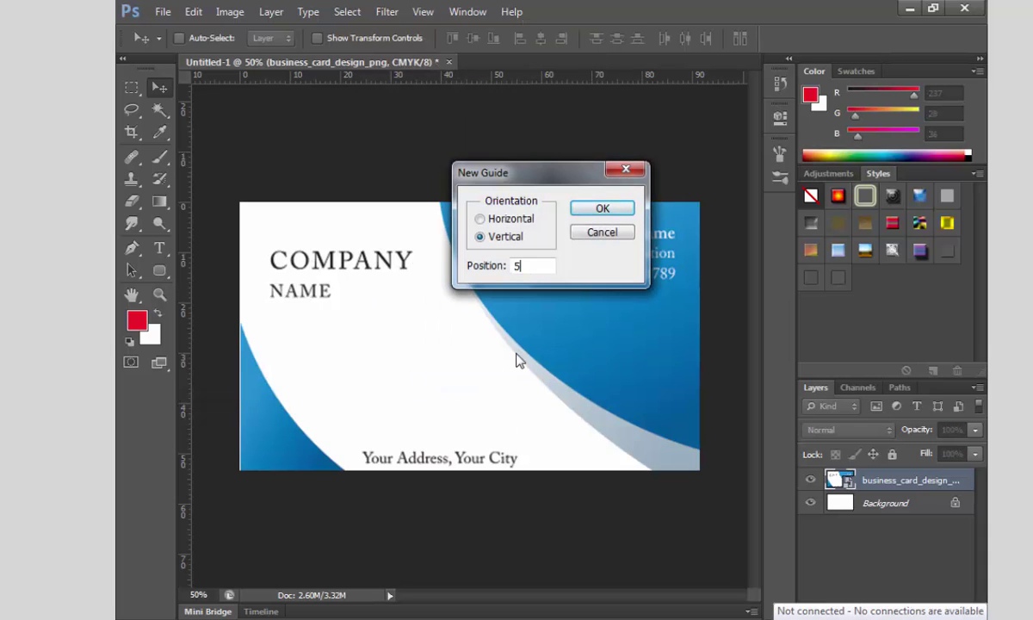
{"action": "left_click", "coordinate": [602, 210]}
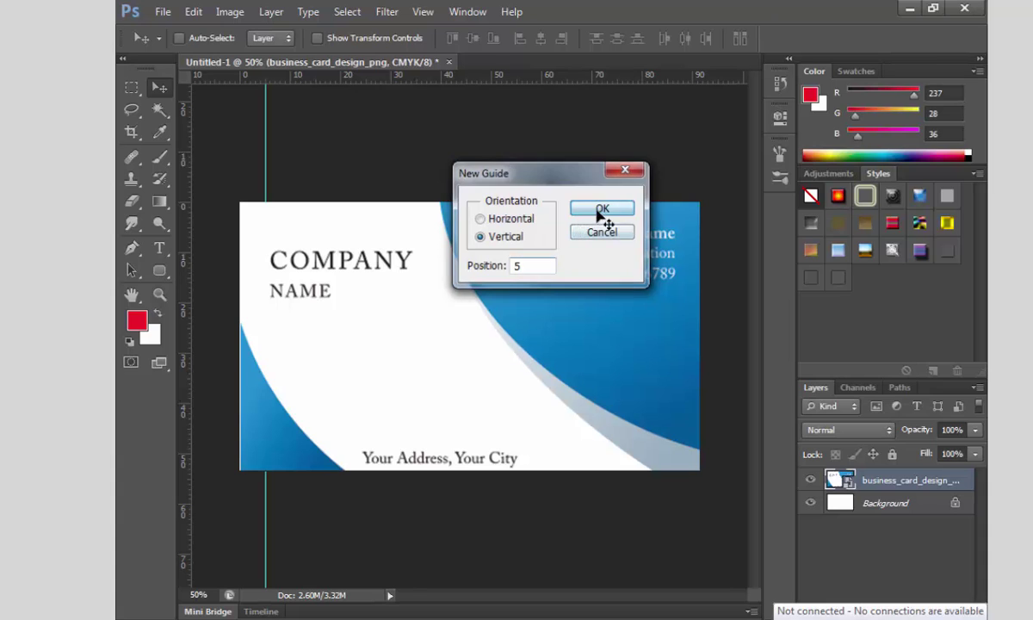
- Add a horizontal guide at 5 mm
{"action": "left_click", "coordinate": [423, 11]}
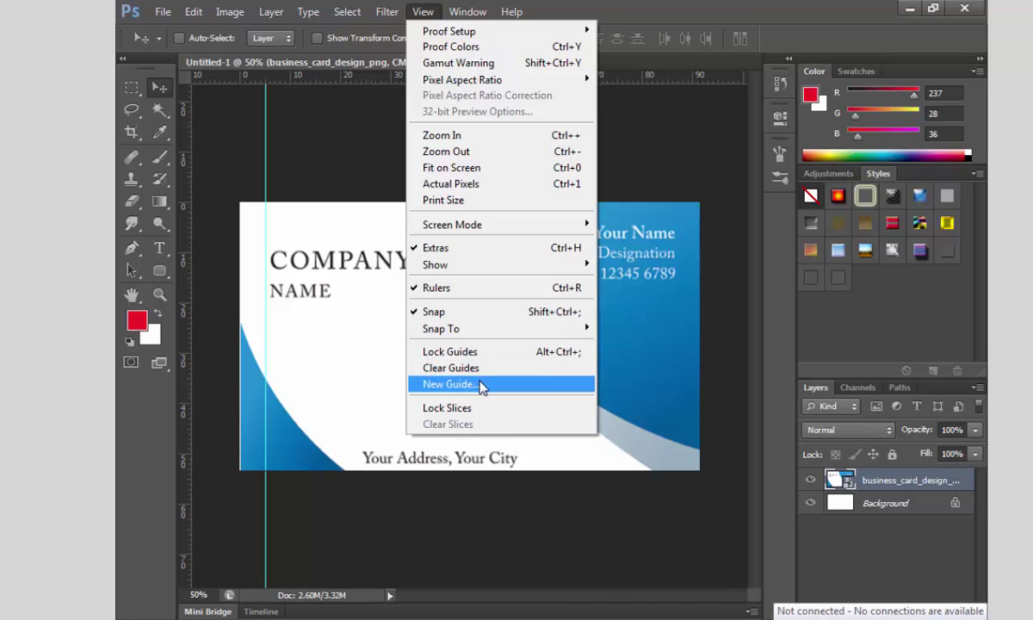
{"action": "left_click", "coordinate": [482, 384]}
{"action": "type", "text": "5"}
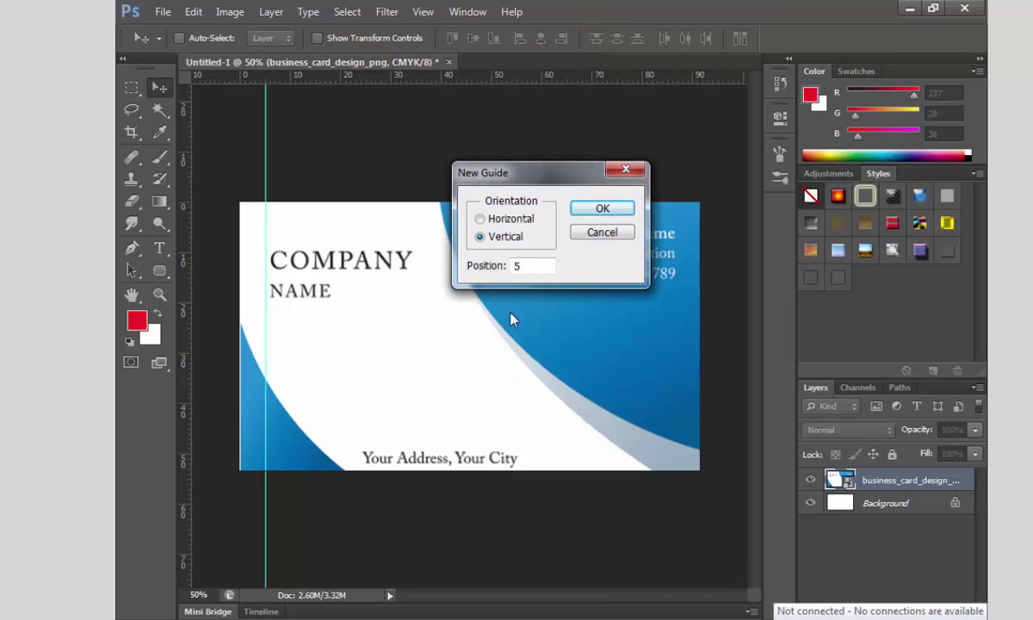
{"action": "left_click", "coordinate": [514, 220]}
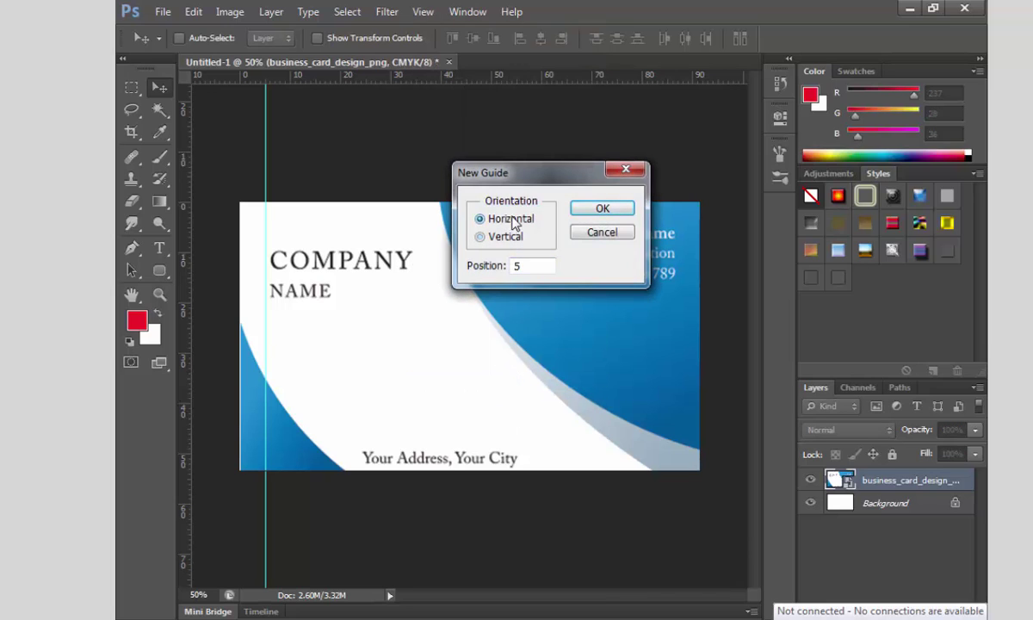
{"action": "left_click", "coordinate": [602, 207]}
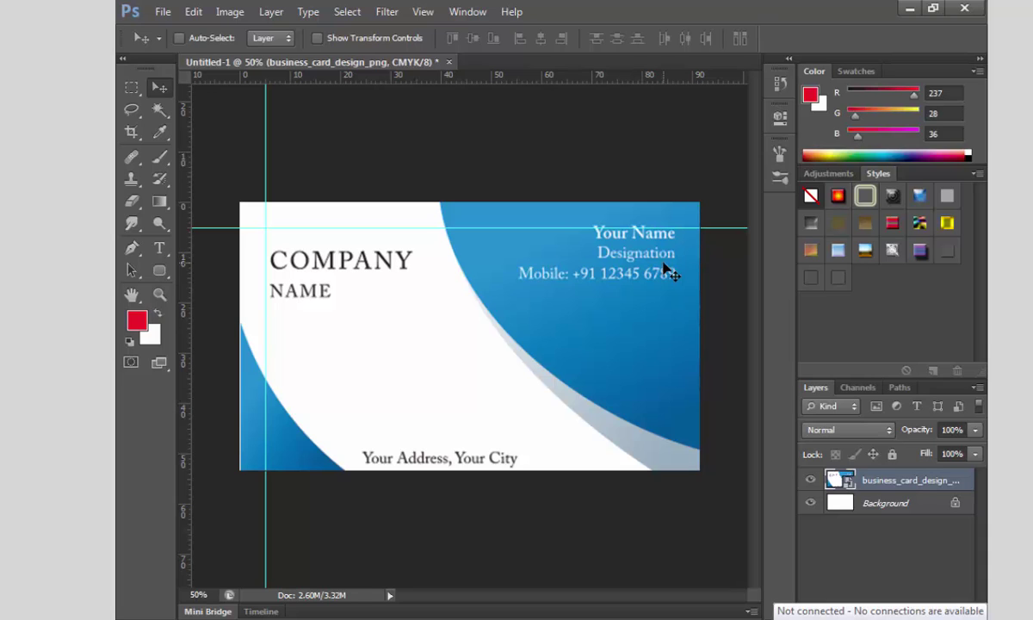
{"action": "left_click", "coordinate": [226, 13]}
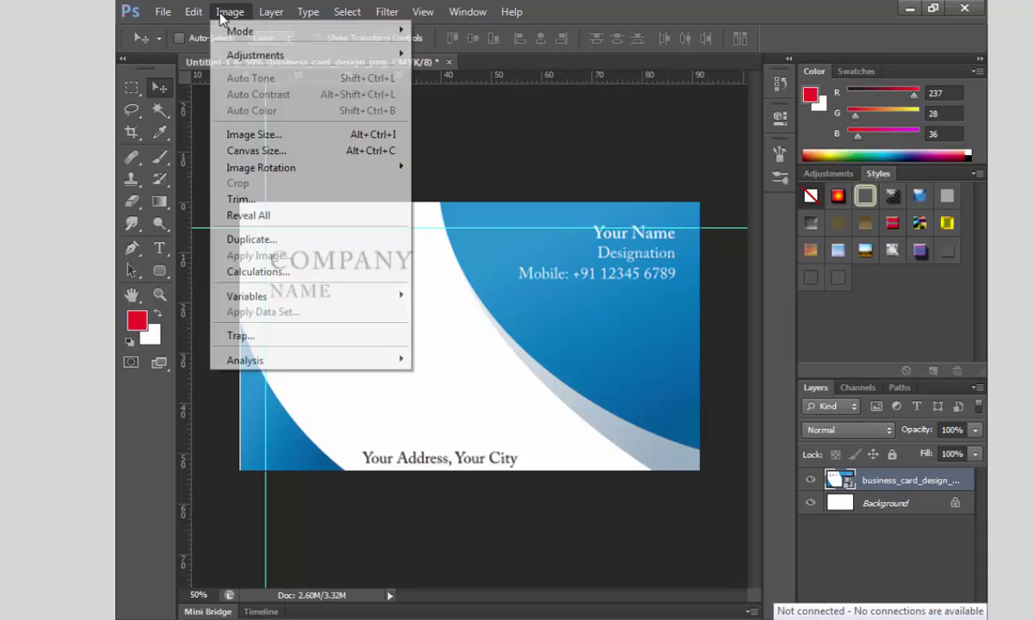
{"action": "left_click", "coordinate": [264, 140]}
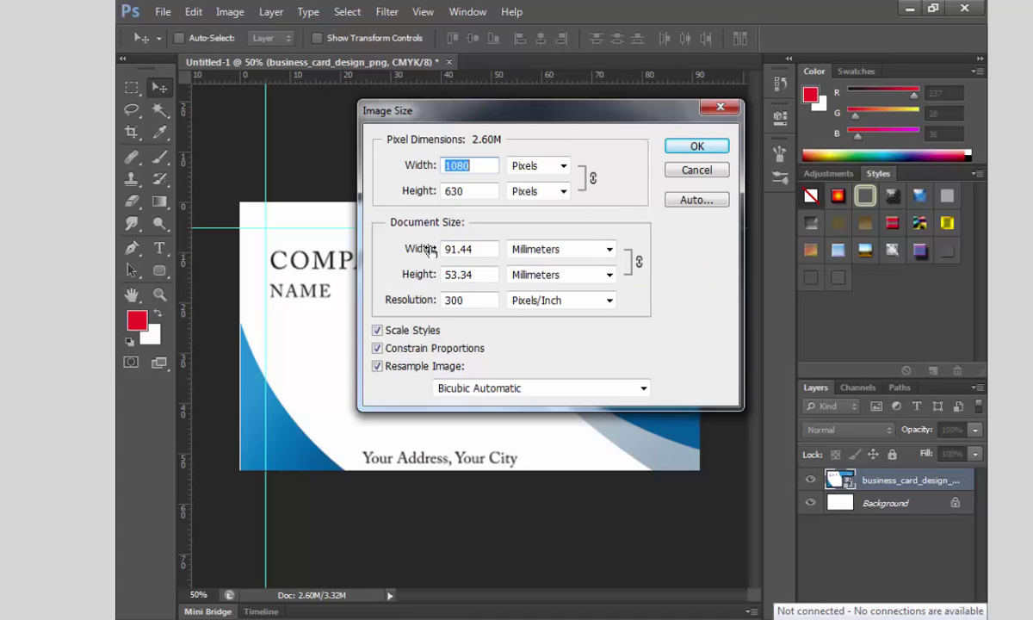
{"action": "left_click", "coordinate": [689, 170]}
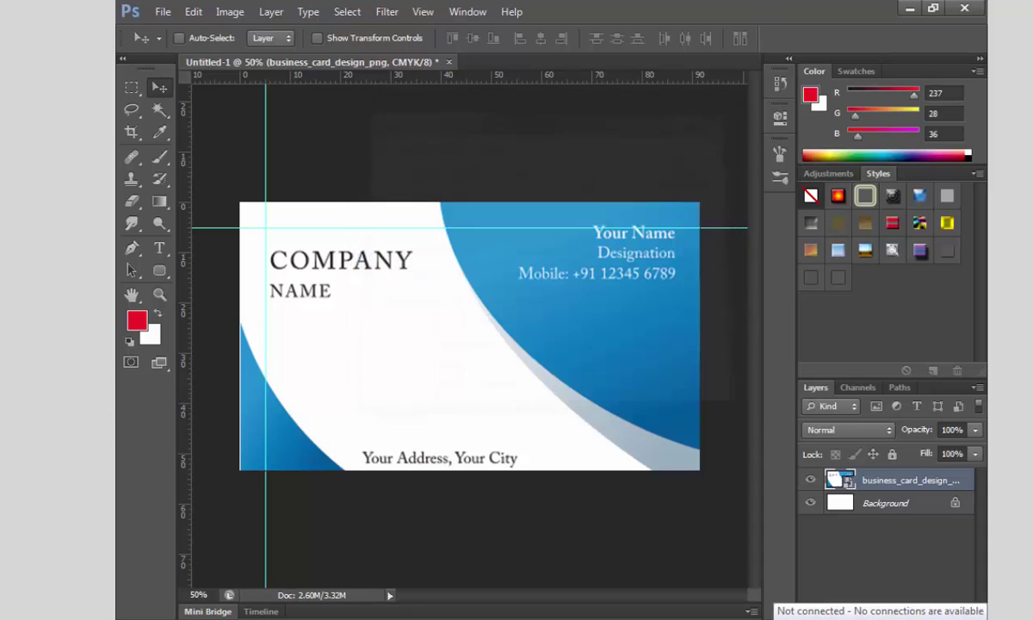
- Launch Calculator via Start search 'cal', compute 91.44 minus 5 (86.44), and close it
{"action": "key", "text": "super"}
{"action": "type", "text": "cal"}
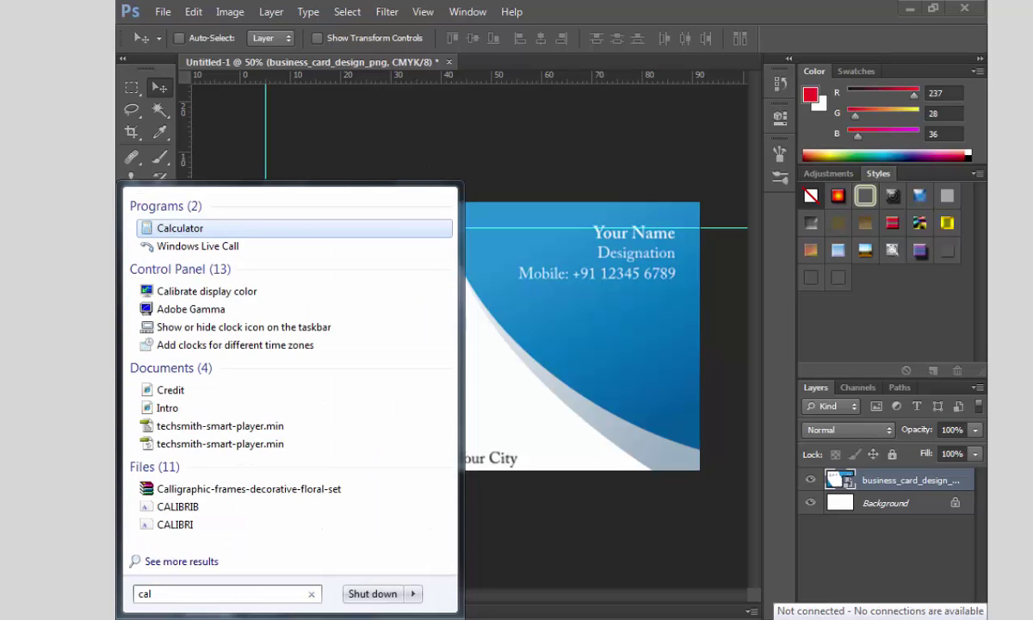
{"action": "key", "text": "Return"}
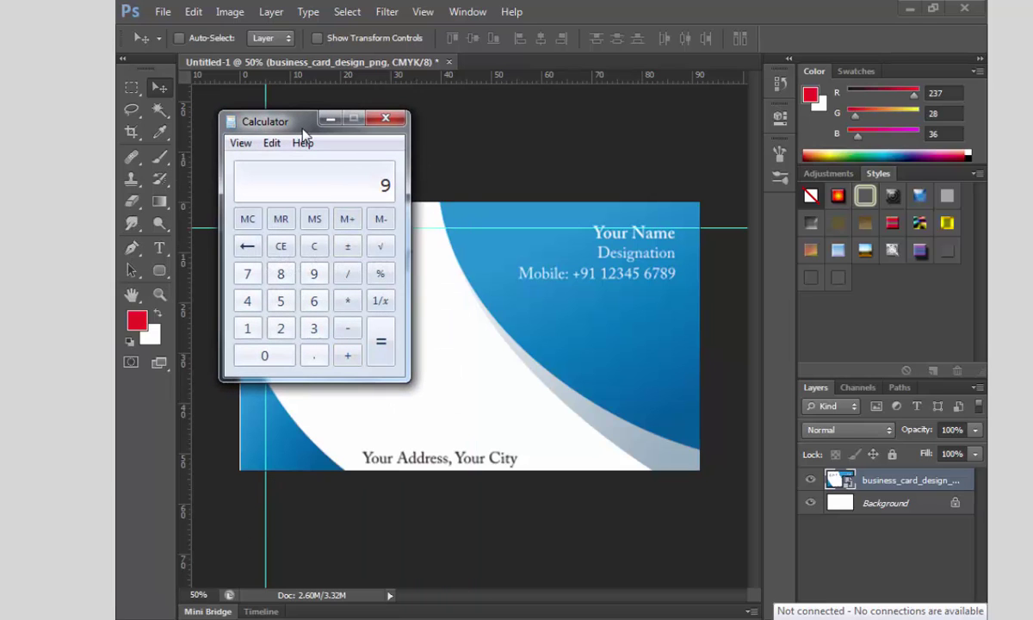
{"action": "type", "text": "91.44"}
{"action": "type", "text": "5"}
{"action": "key", "text": "Return"}
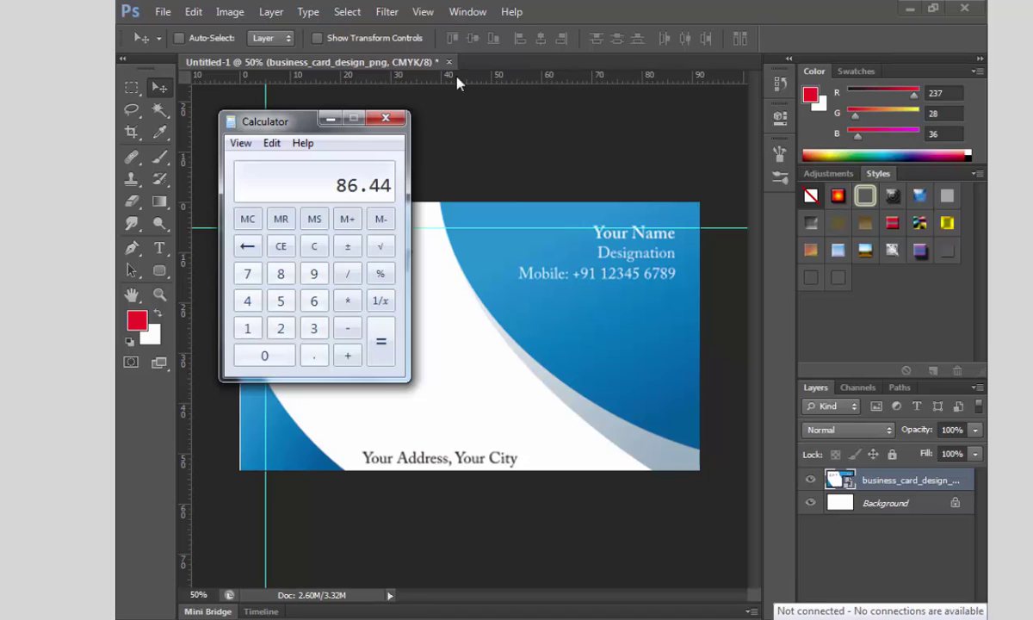
{"action": "left_click", "coordinate": [385, 118]}
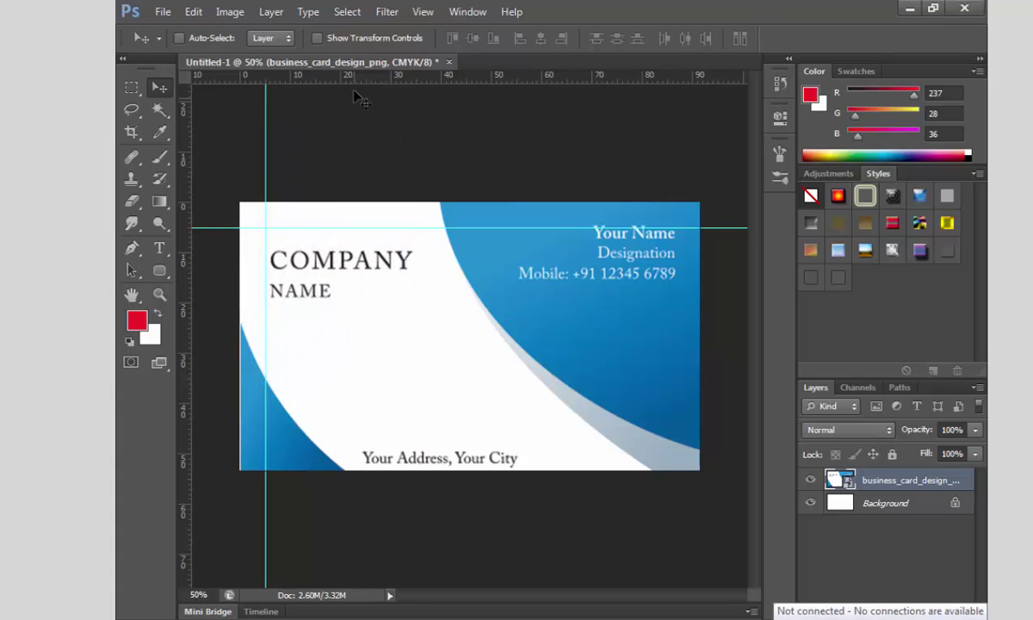
- Add a new guide at 86.5 mm and zoom out to check where it lands
{"action": "left_click", "coordinate": [422, 12]}
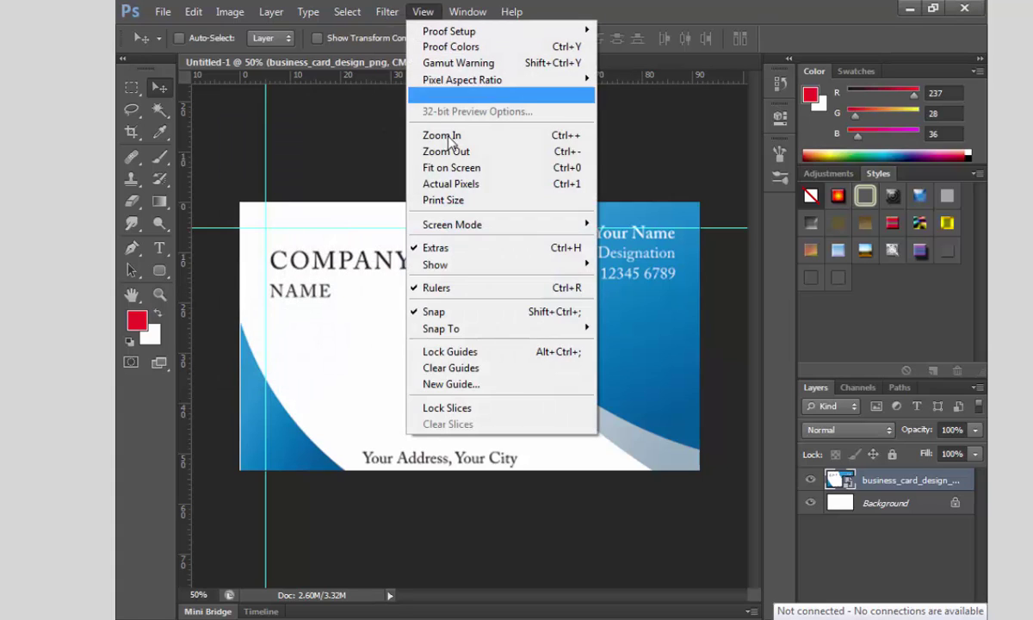
{"action": "left_click", "coordinate": [465, 386]}
{"action": "type", "text": "86.5"}
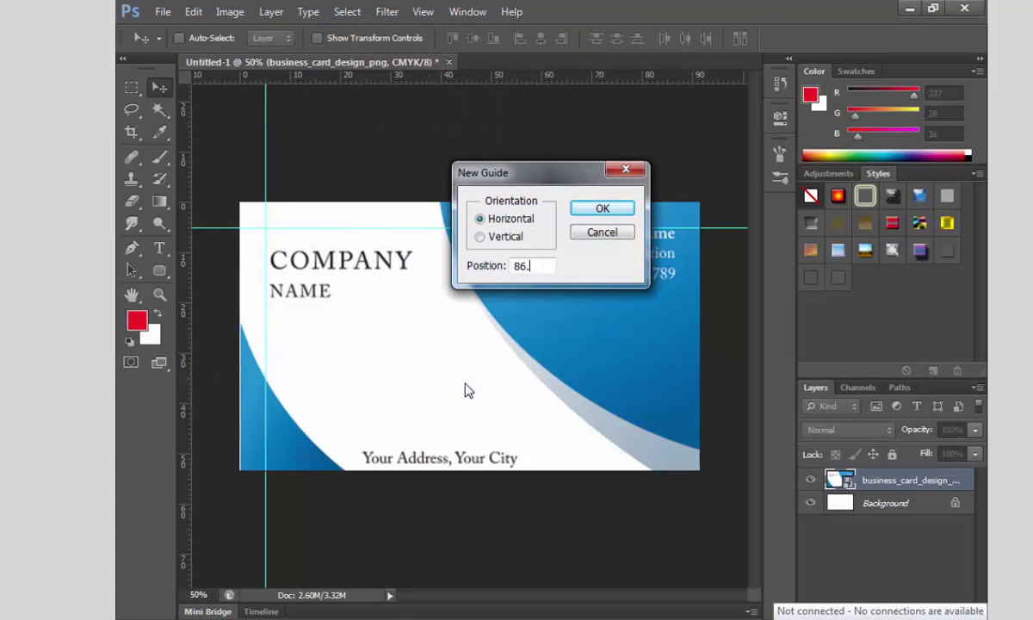
{"action": "left_click", "coordinate": [625, 209]}
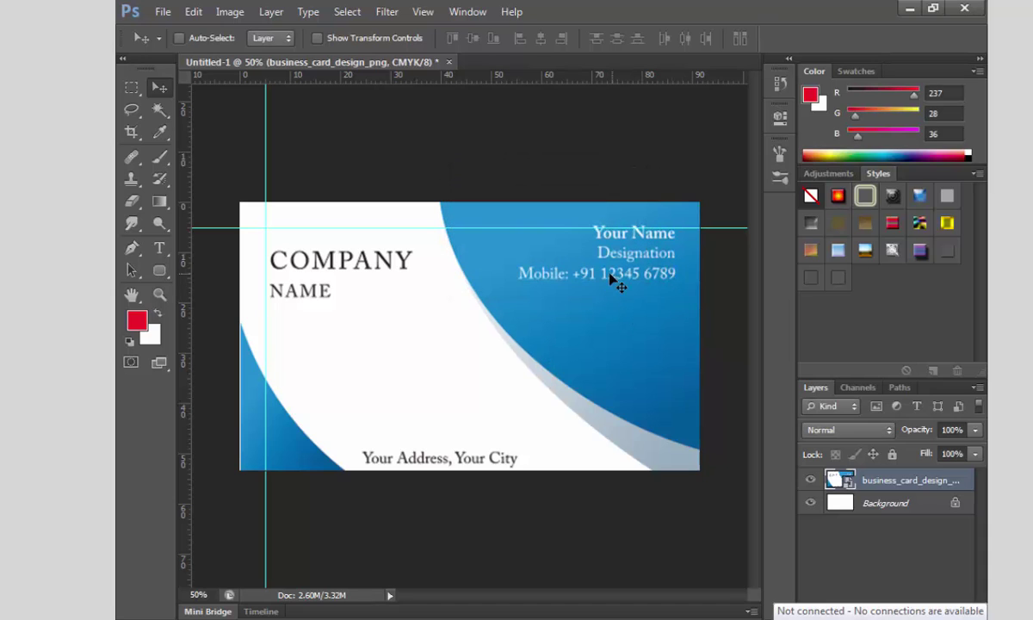
{"action": "key", "text": "ctrl+minus"}
{"action": "key", "text": "ctrl+minus"}
{"action": "key", "text": "ctrl+minus"}
{"action": "key", "text": "ctrl+minus"}
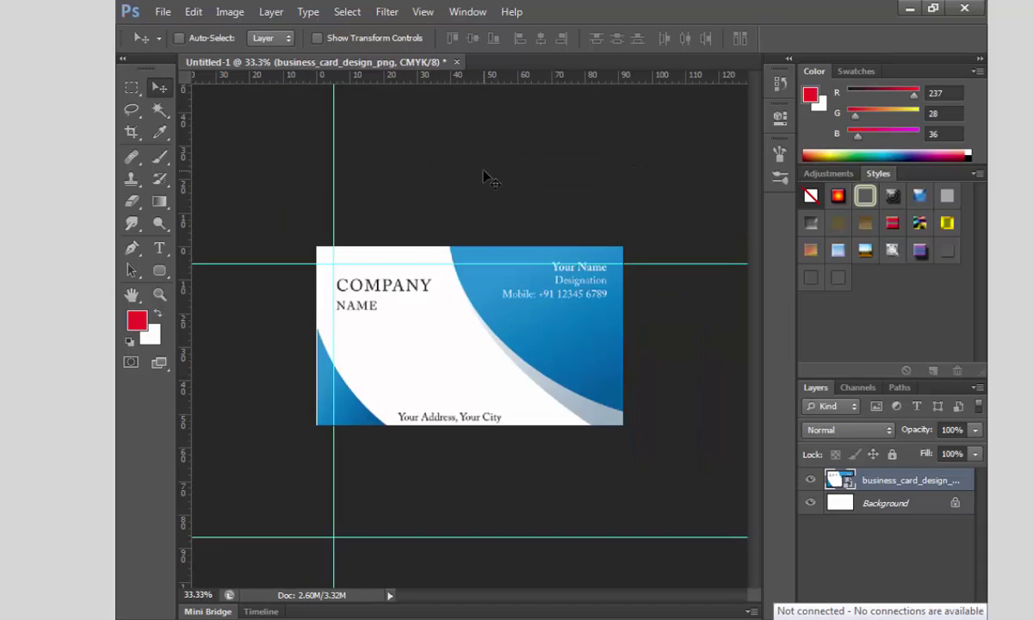
{"action": "key", "text": "ctrl+0"}
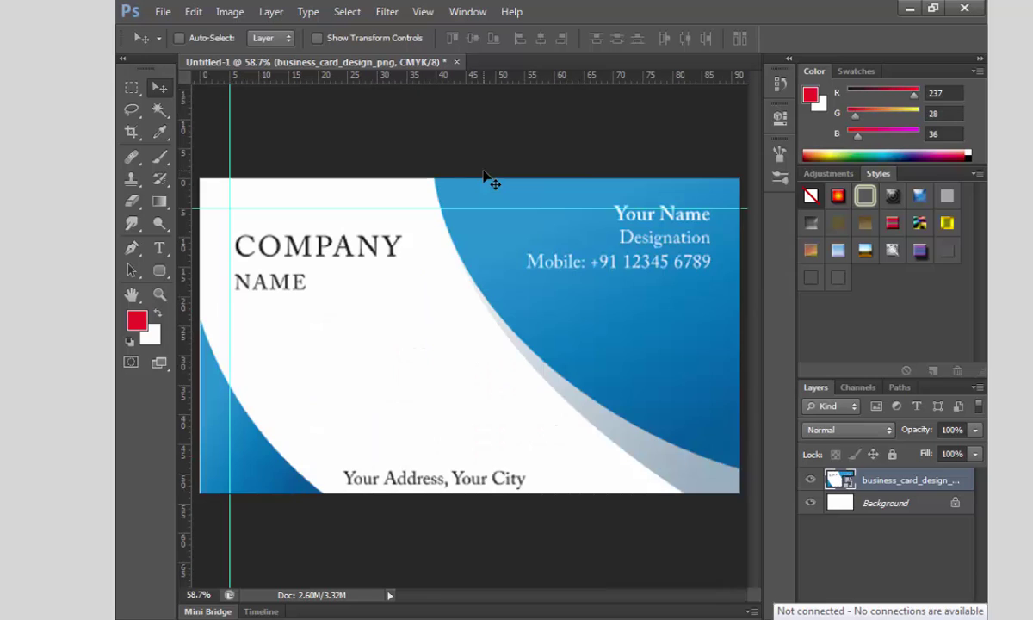
- Add another guide at 86 mm and zoom out to check its placement
{"action": "left_click", "coordinate": [430, 13]}
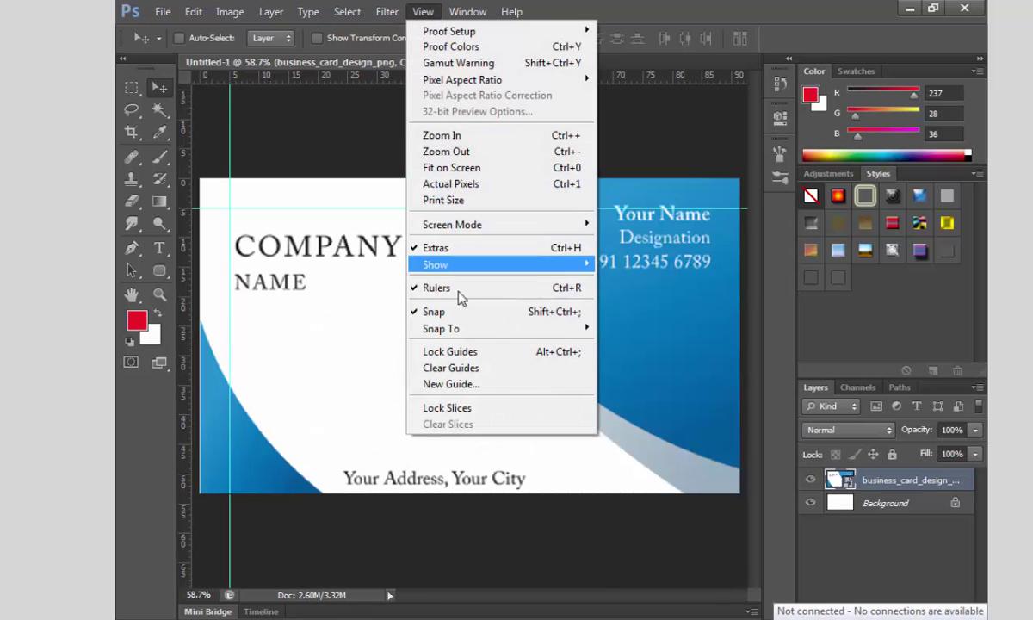
{"action": "left_click", "coordinate": [463, 384]}
{"action": "type", "text": "86"}
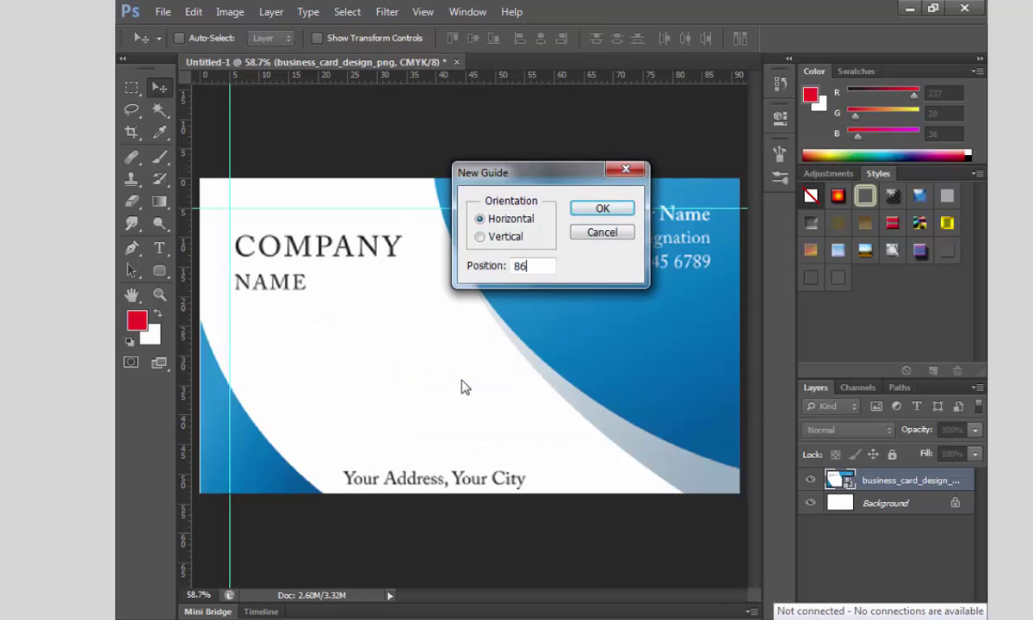
{"action": "key", "text": "Return"}
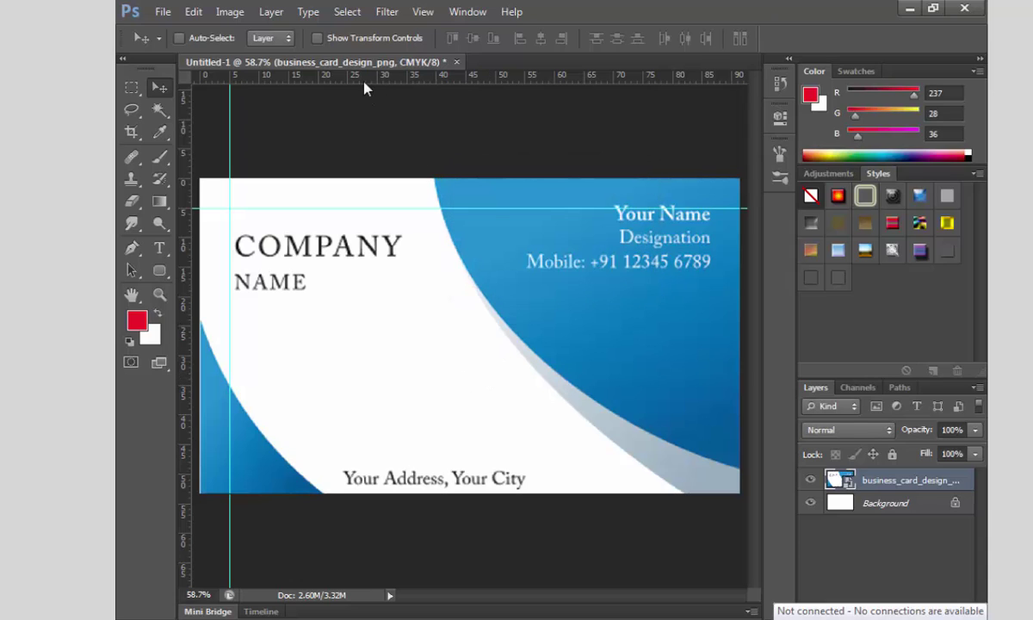
{"action": "key", "text": "ctrl+minus"}
{"action": "key", "text": "ctrl+minus"}
{"action": "key", "text": "ctrl+minus"}
{"action": "key", "text": "ctrl+minus"}
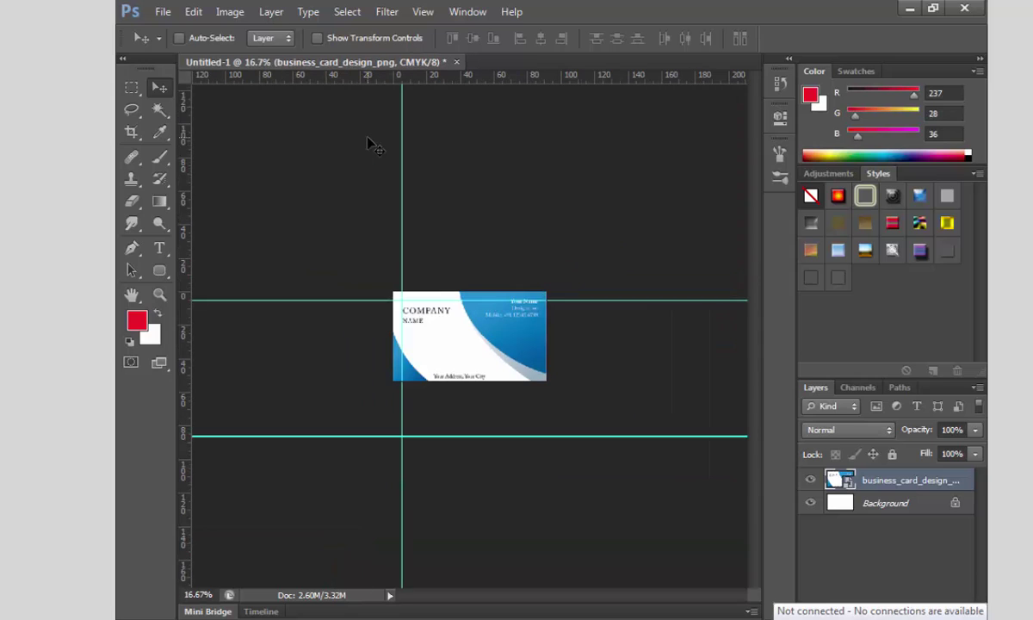
{"action": "key", "text": "ctrl+0"}
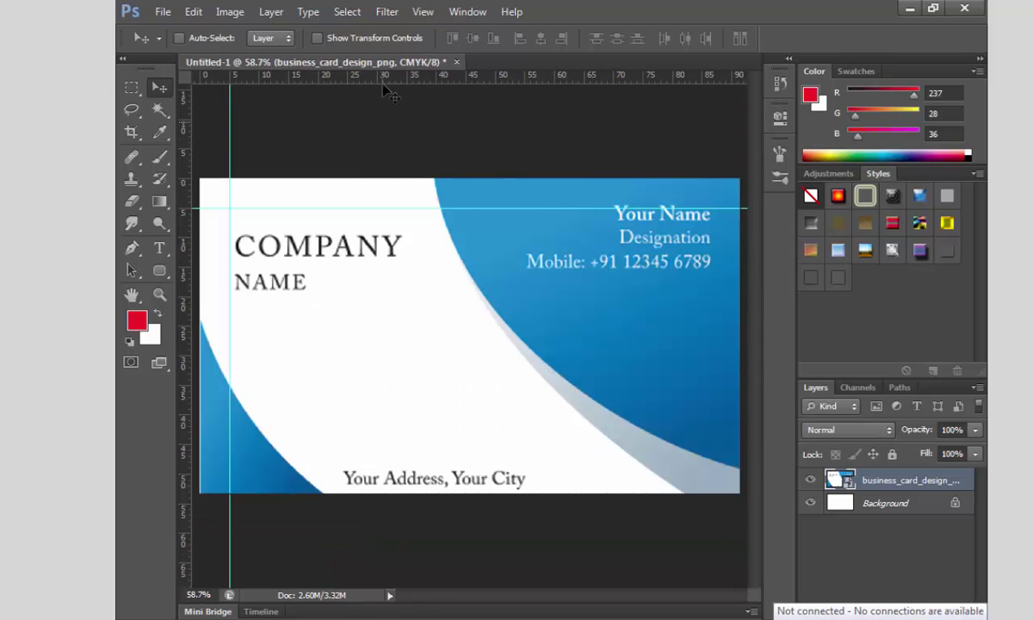
- Add a vertical guide at 86 mm
{"action": "left_click", "coordinate": [422, 11]}
{"action": "left_click", "coordinate": [470, 383]}
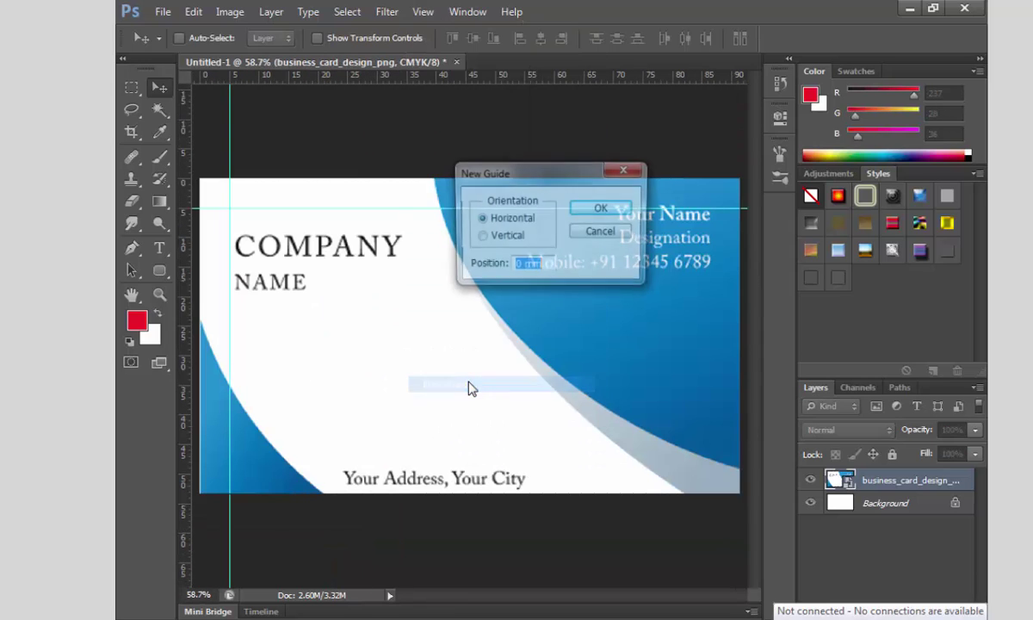
{"action": "type", "text": "86.5"}
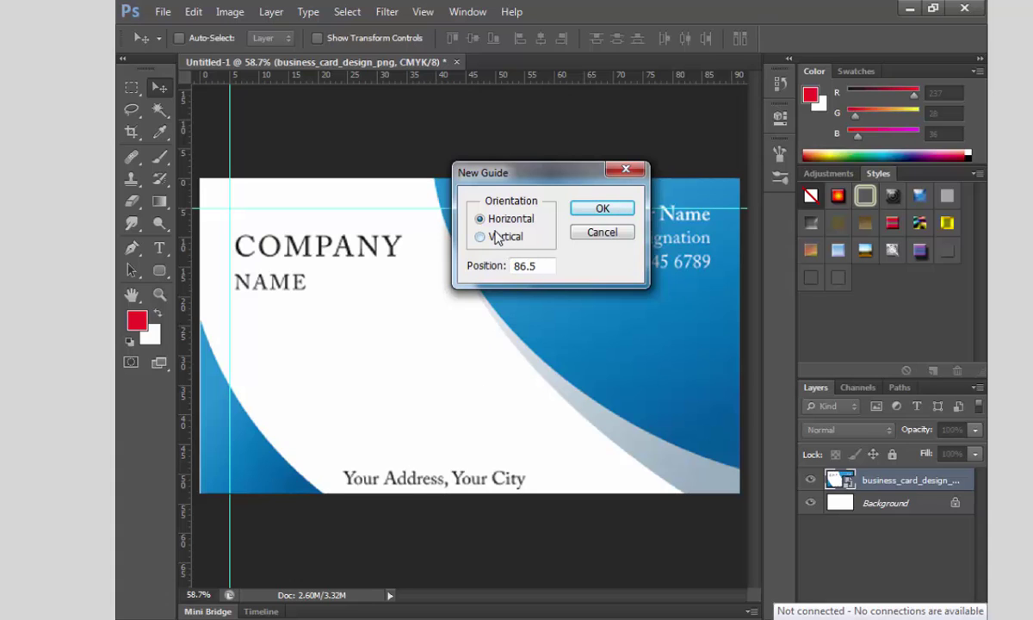
{"action": "left_click", "coordinate": [494, 234]}
{"action": "left_click", "coordinate": [578, 209]}
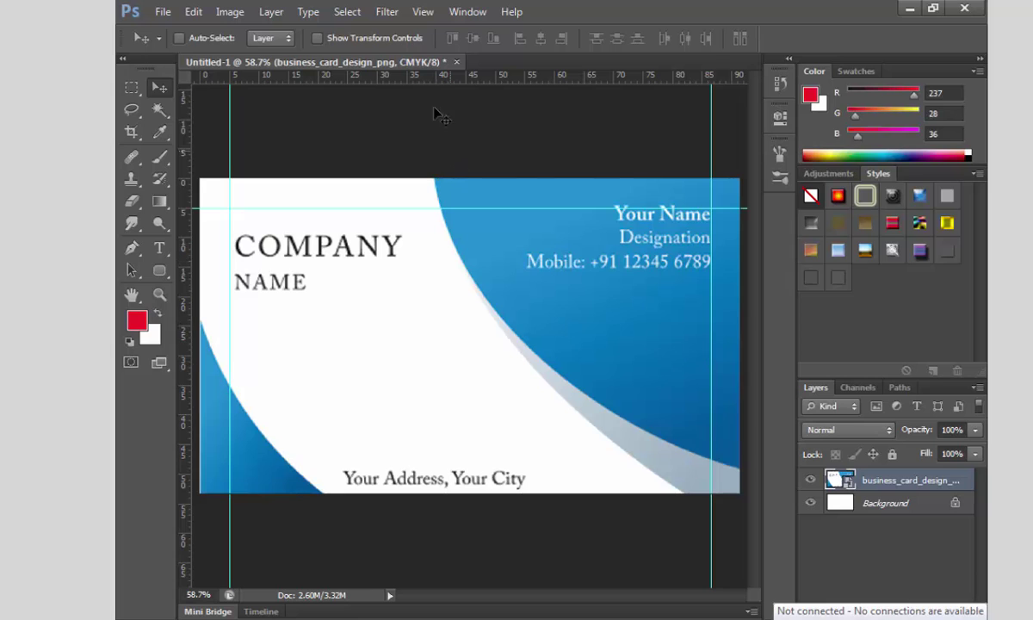
- Check the card's dimensions in Image Size, then cancel without changes
{"action": "left_click", "coordinate": [230, 11]}
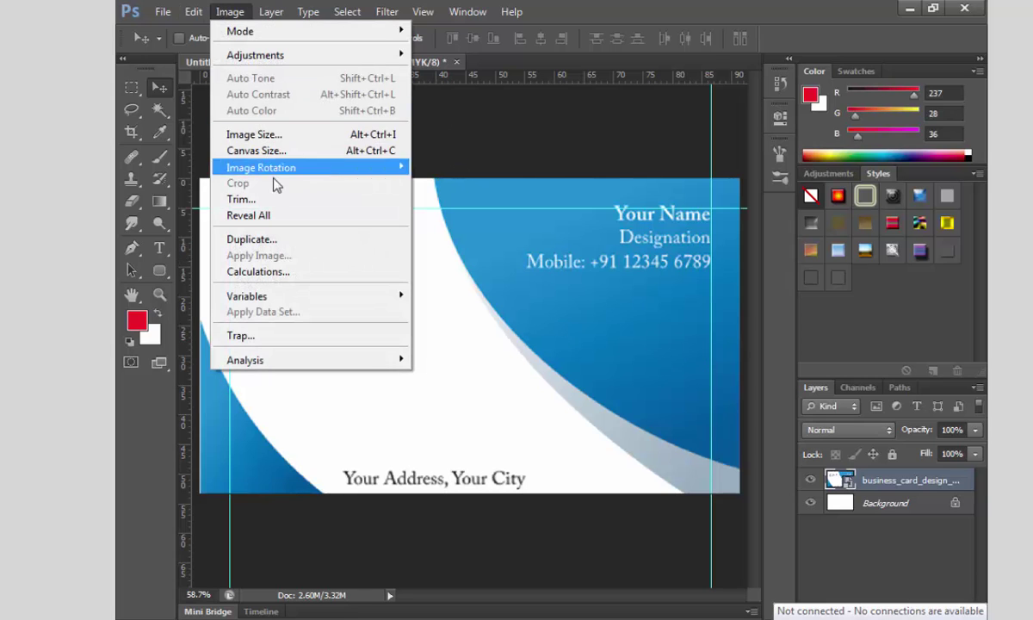
{"action": "left_click", "coordinate": [291, 136]}
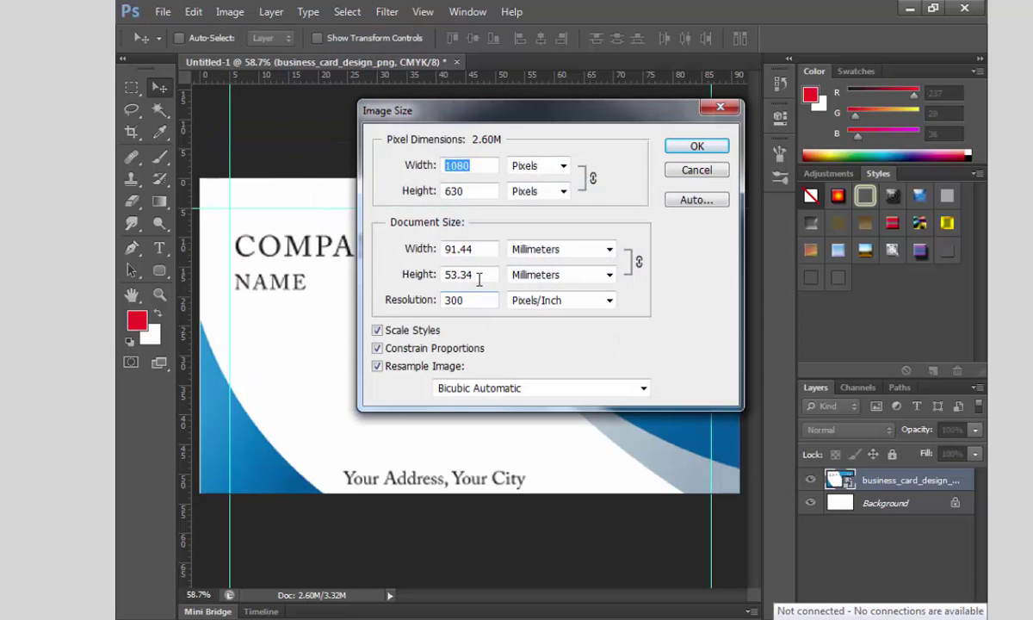
{"action": "left_click", "coordinate": [702, 175]}
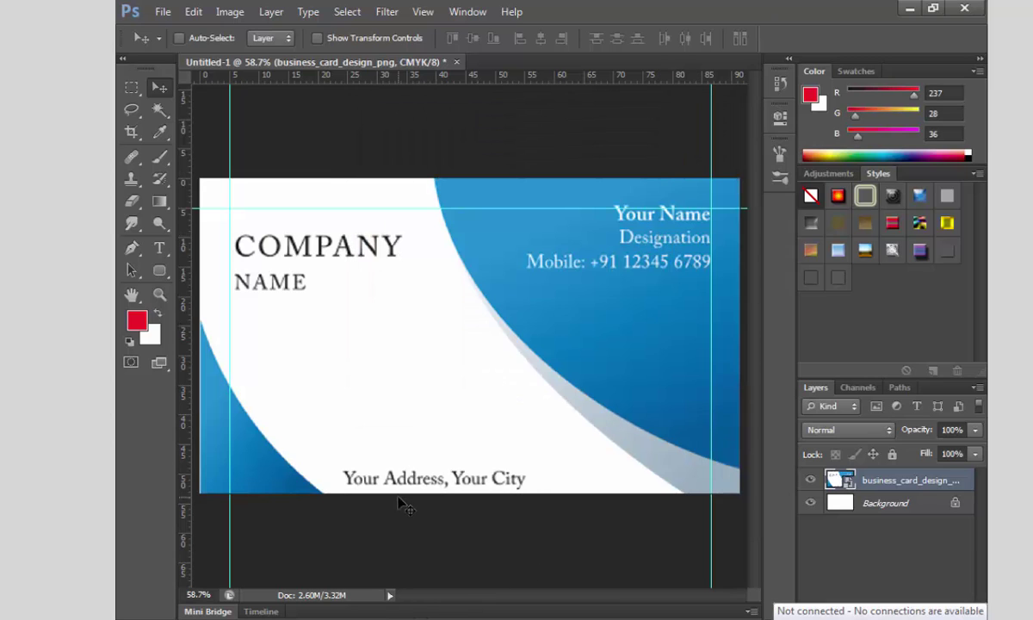
- Launch Calculator from search and compute 53.4 minus 5 to get 48.4
{"action": "key", "text": "super"}
{"action": "type", "text": "calc"}
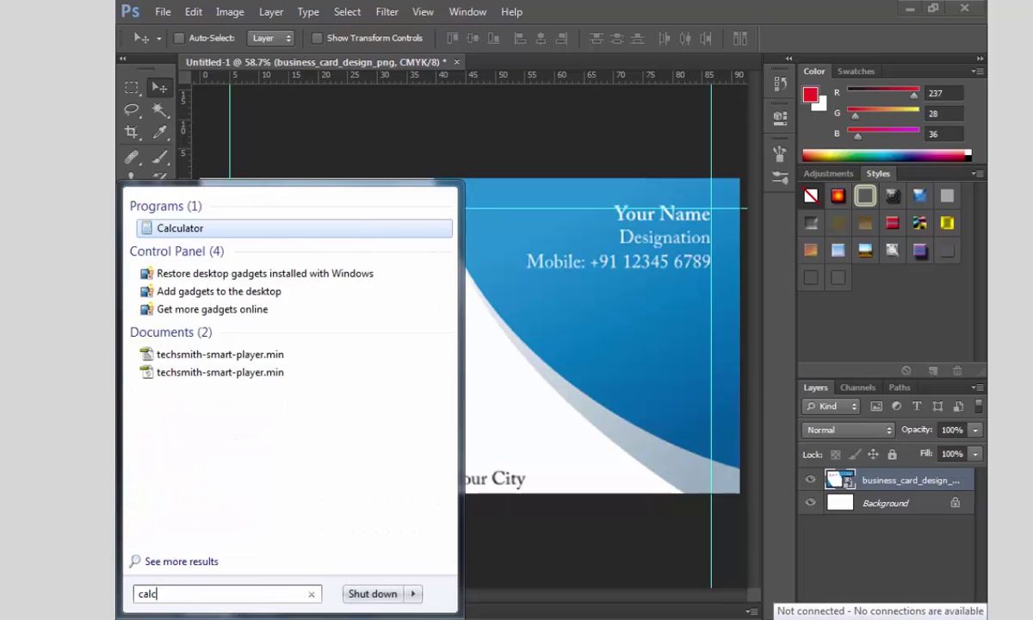
{"action": "key", "text": "Return"}
{"action": "type", "text": "5."}
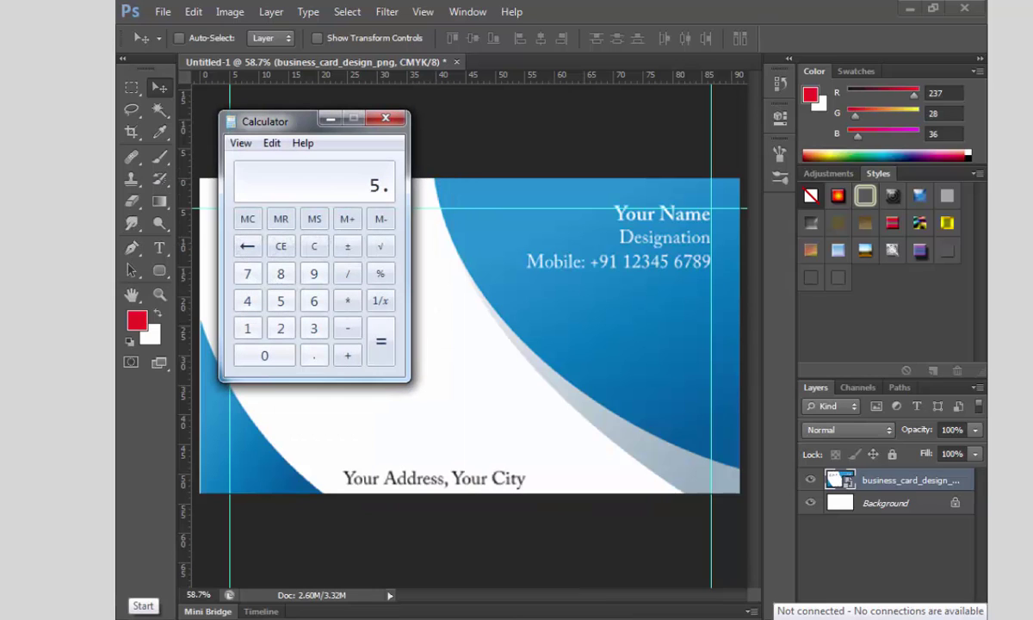
{"action": "key", "text": "BackSpace"}
{"action": "type", "text": "3.4"}
{"action": "type", "text": "5"}
{"action": "key", "text": "Return"}
- Return to Photoshop and add a horizontal guide through New Guide
{"action": "left_click", "coordinate": [385, 120]}
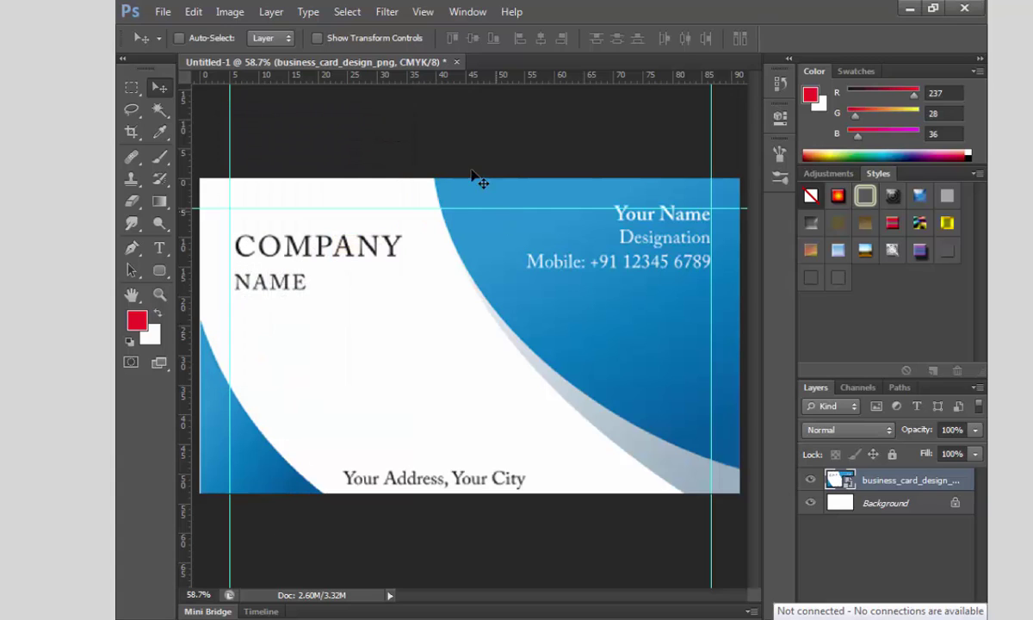
{"action": "left_click", "coordinate": [386, 11]}
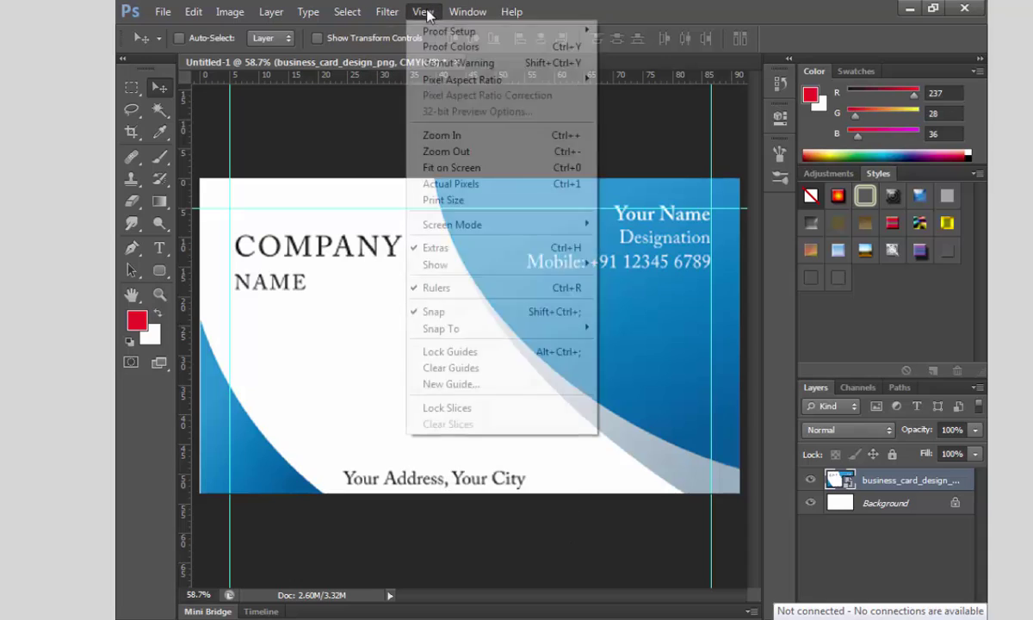
{"action": "left_click", "coordinate": [433, 386]}
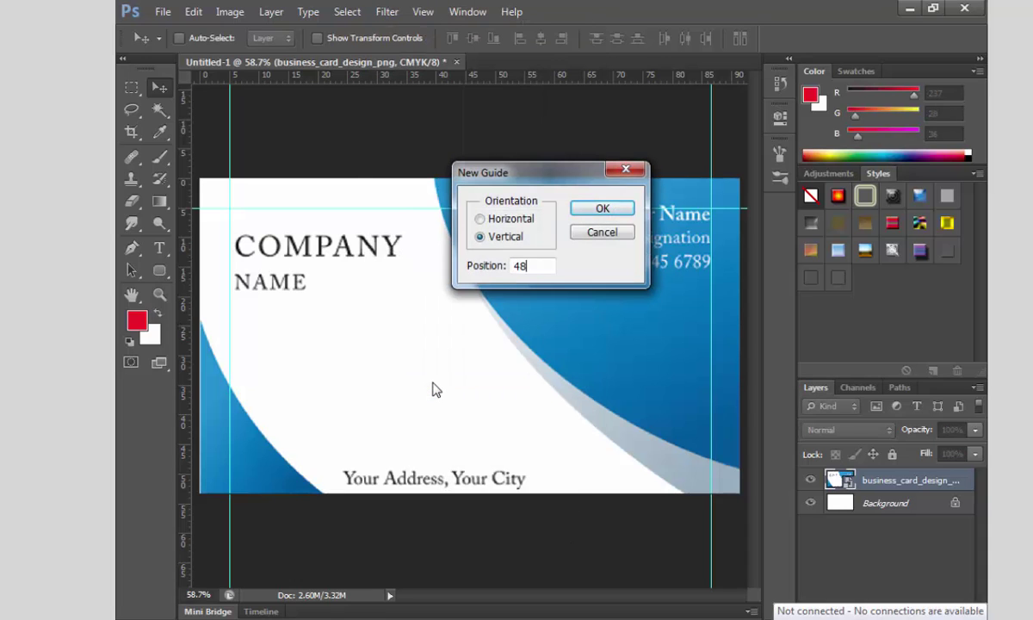
{"action": "left_click", "coordinate": [495, 221]}
{"action": "left_click", "coordinate": [598, 211]}
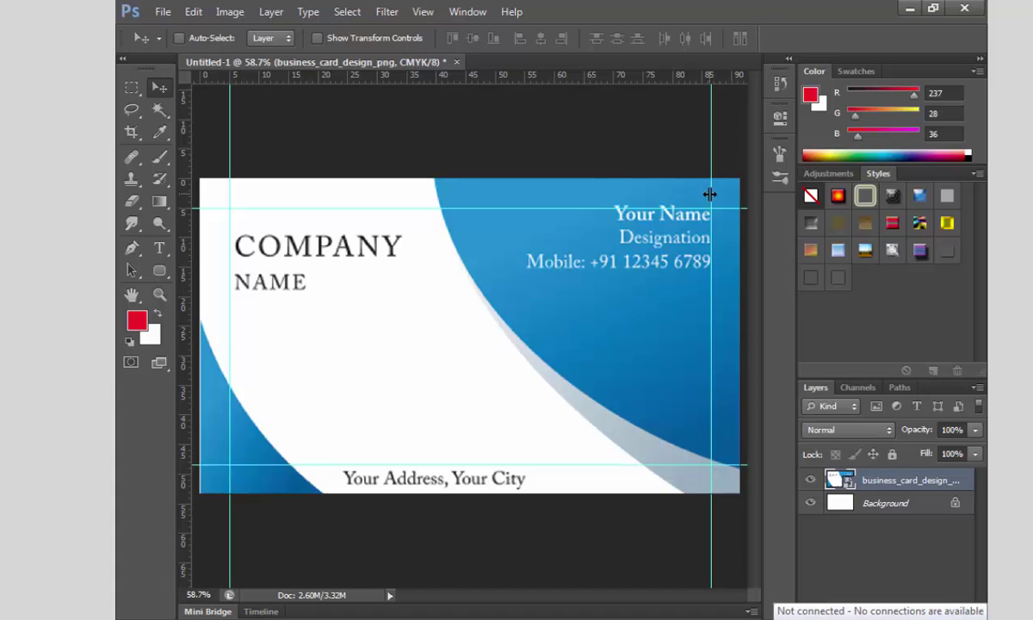
- Drag off the right and bottom guides, then marquee a strip from the left edge to the guide
{"action": "left_click_drag", "start_coordinate": [710, 195], "coordinate": [134, 220]}
{"action": "left_click_drag", "start_coordinate": [373, 465], "coordinate": [416, 46]}
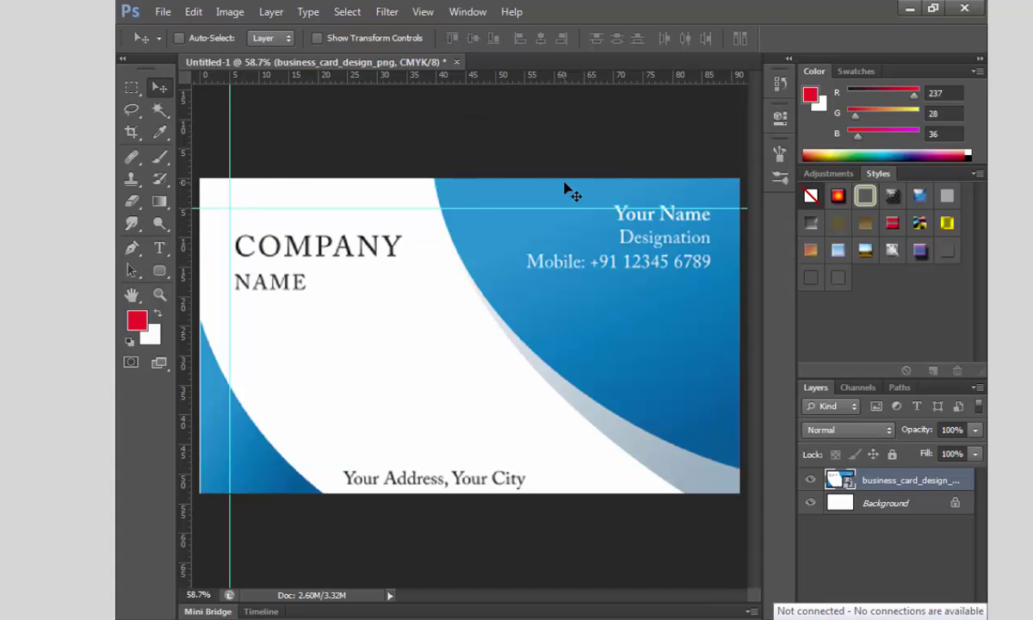
{"action": "left_click", "coordinate": [131, 87]}
{"action": "left_click_drag", "start_coordinate": [209, 222], "coordinate": [231, 537]}
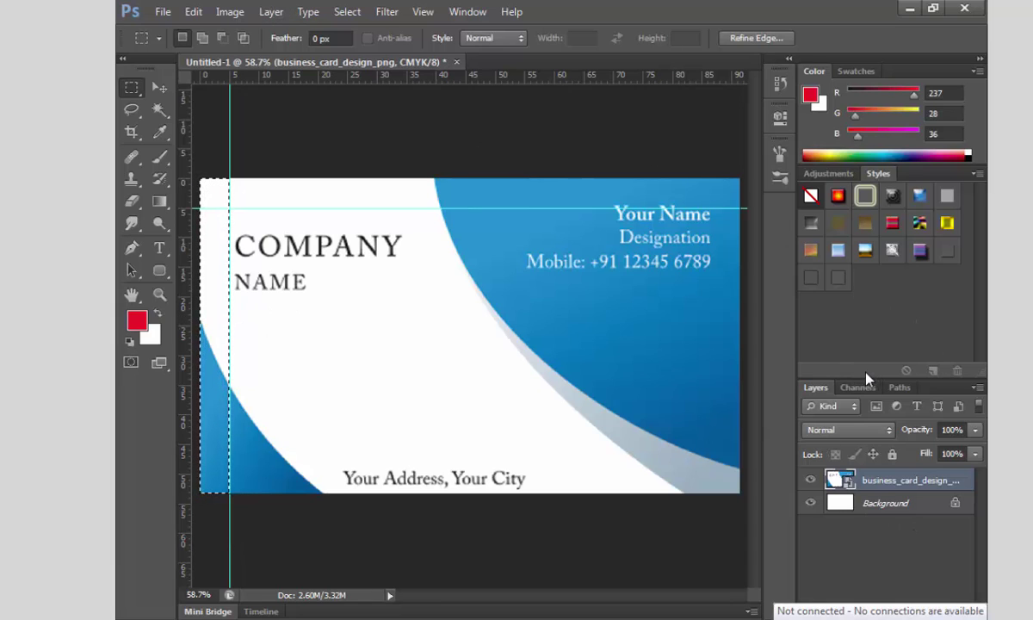
- Add a new layer and fill the left-edge strip selection with red
{"action": "left_click", "coordinate": [978, 59]}
{"action": "left_click", "coordinate": [939, 208]}
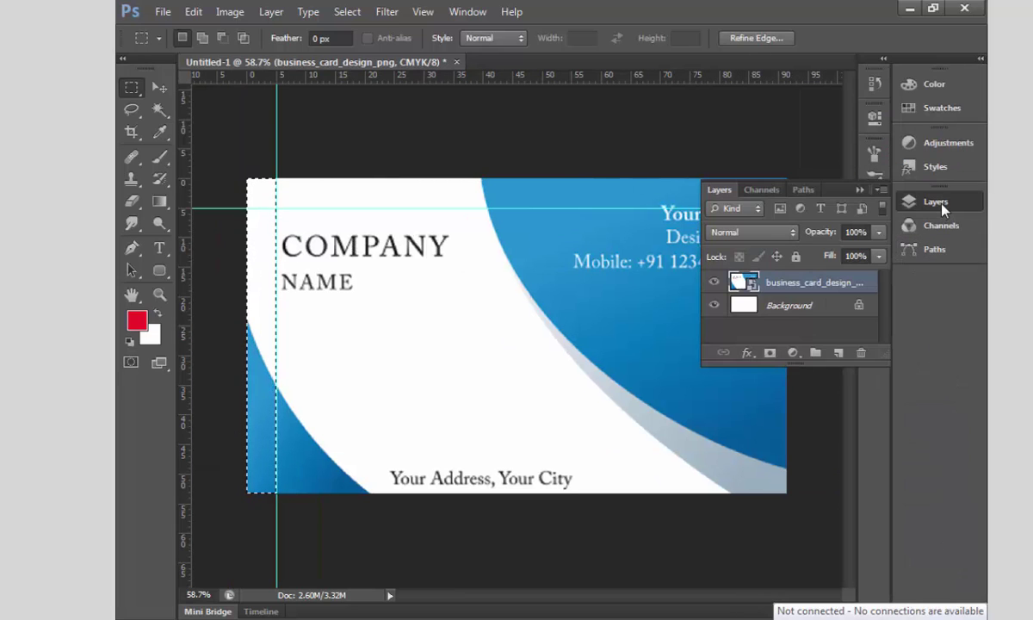
{"action": "left_click", "coordinate": [836, 354]}
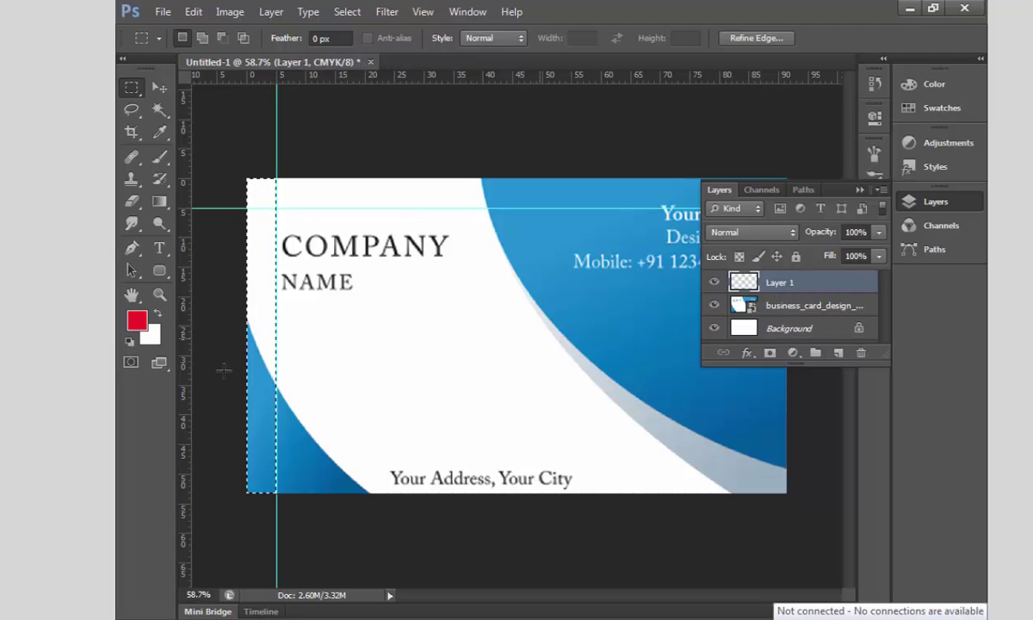
{"action": "key", "text": "alt+BackSpace"}
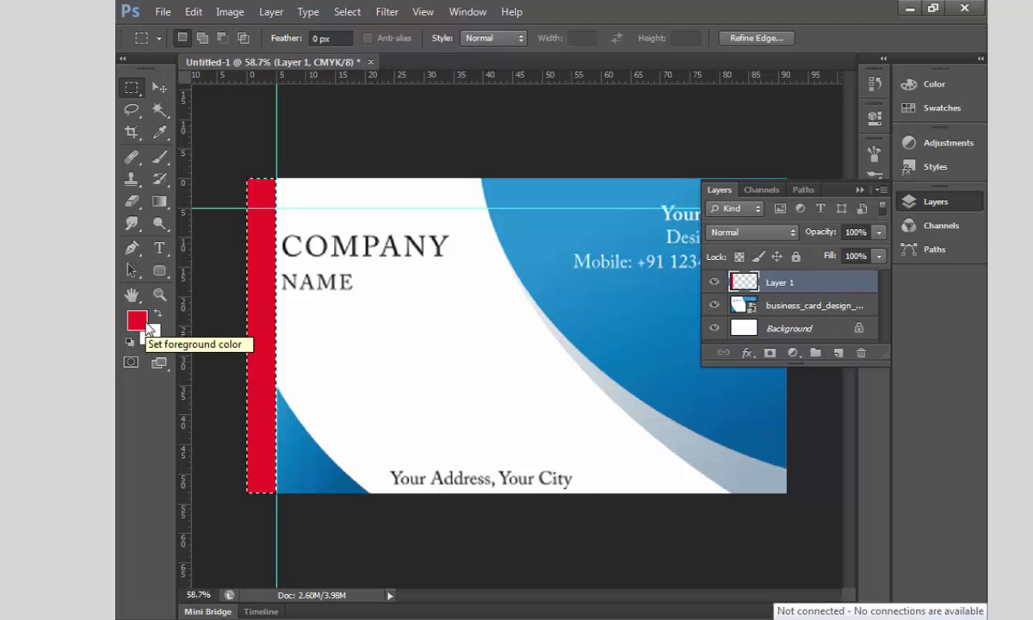
- Deselect and Alt-drag a copy of the red stripe to the card's right edge
{"action": "left_click", "coordinate": [347, 12]}
{"action": "left_click", "coordinate": [347, 45]}
{"action": "left_click", "coordinate": [158, 88]}
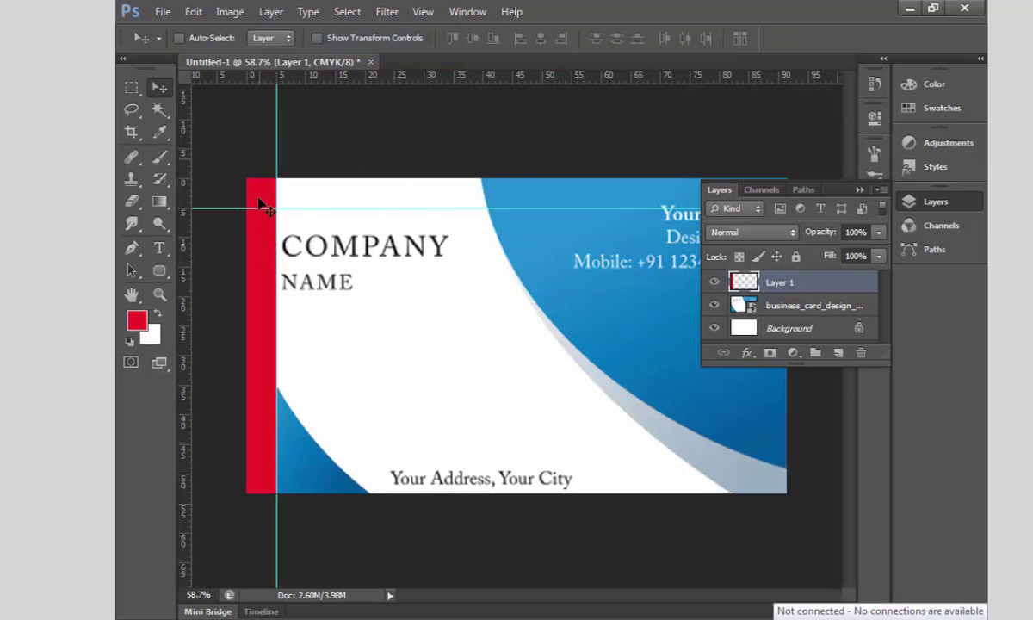
{"action": "left_click_drag", "start_coordinate": [258, 248], "coordinate": [772, 269]}
{"action": "left_click", "coordinate": [860, 190]}
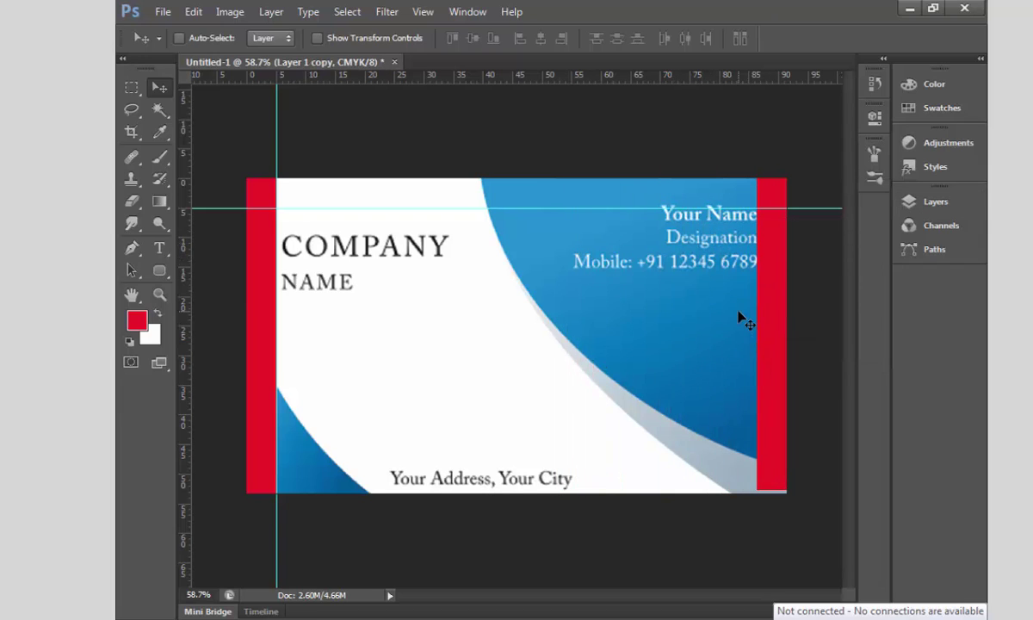
- Align the copied stripe to the right edge and add a vertical guide at its inner edge
{"action": "key", "text": "ctrl+a"}
{"action": "left_click", "coordinate": [561, 38]}
{"action": "key", "text": "ctrl+d"}
{"action": "left_click_drag", "start_coordinate": [184, 281], "coordinate": [631, 206]}
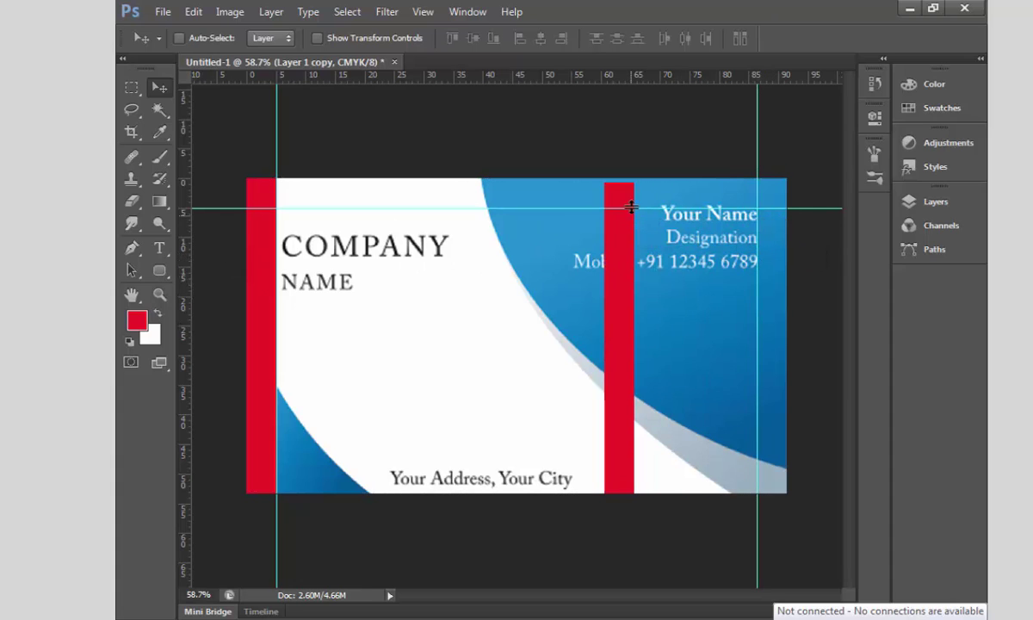
- Free Transform the copied red stripe, rotating it 90° to horizontal
{"action": "left_click", "coordinate": [197, 11]}
{"action": "left_click", "coordinate": [198, 14]}
{"action": "left_click", "coordinate": [197, 13]}
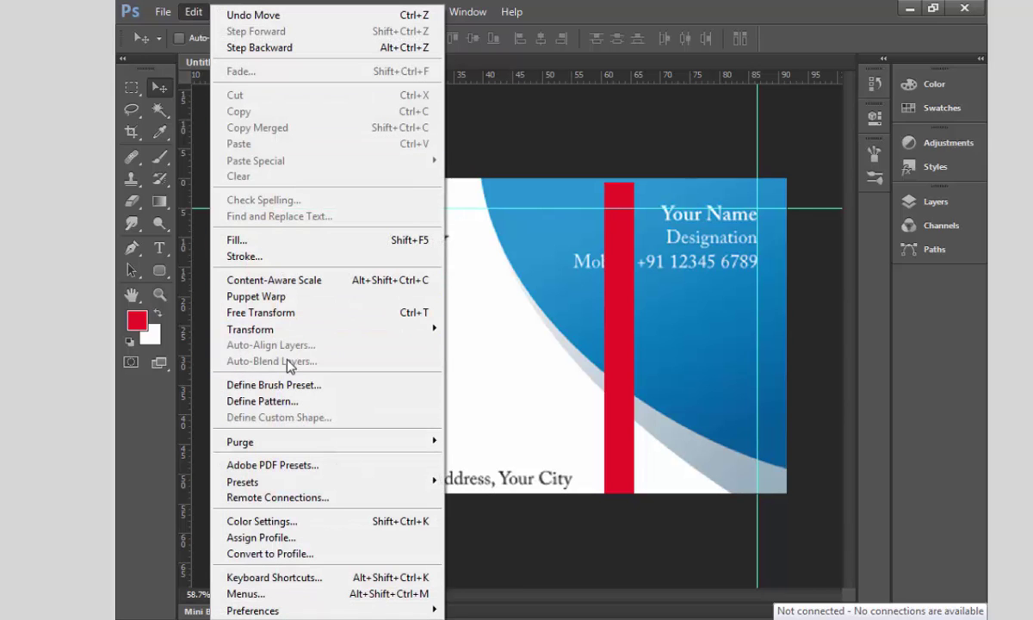
{"action": "left_click", "coordinate": [326, 312]}
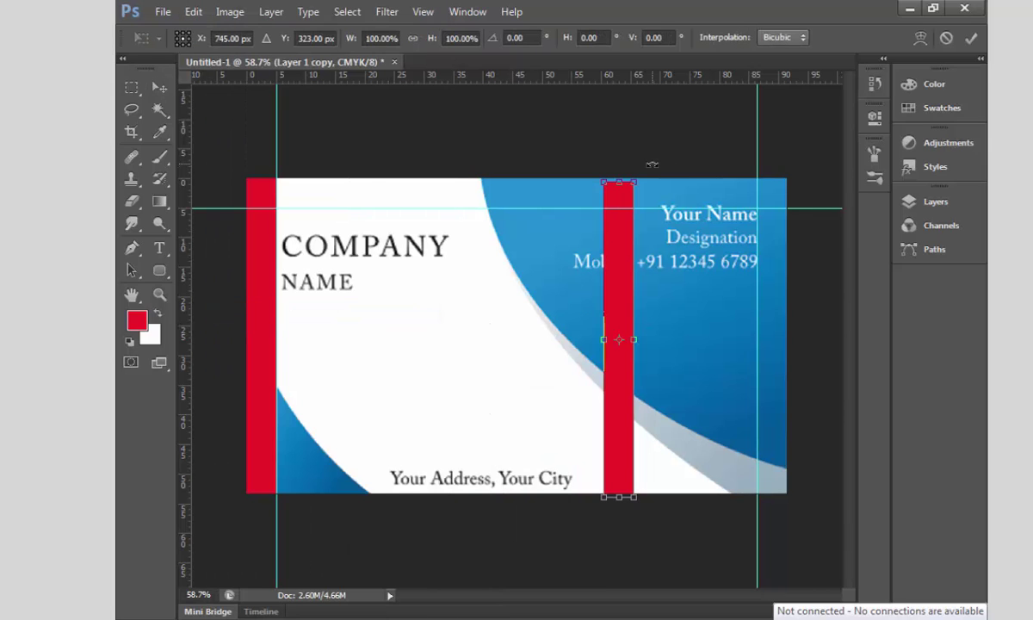
{"action": "left_click_drag", "start_coordinate": [651, 164], "coordinate": [653, 484]}
{"action": "key", "text": "Return"}
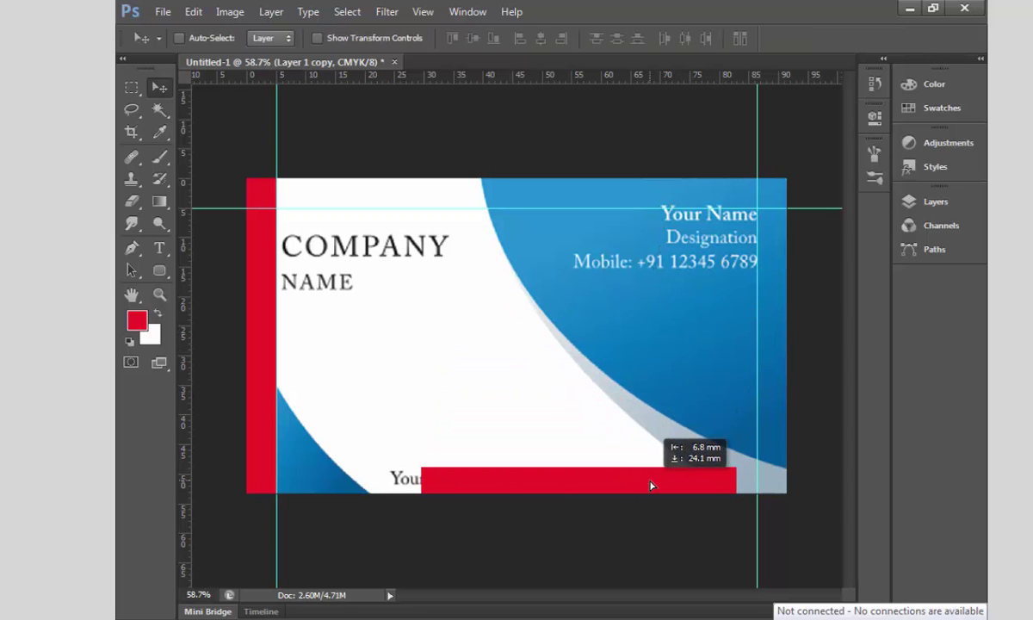
- Align the red bar to the card's bottom and add a horizontal guide at its top edge
{"action": "key", "text": "ctrl+a"}
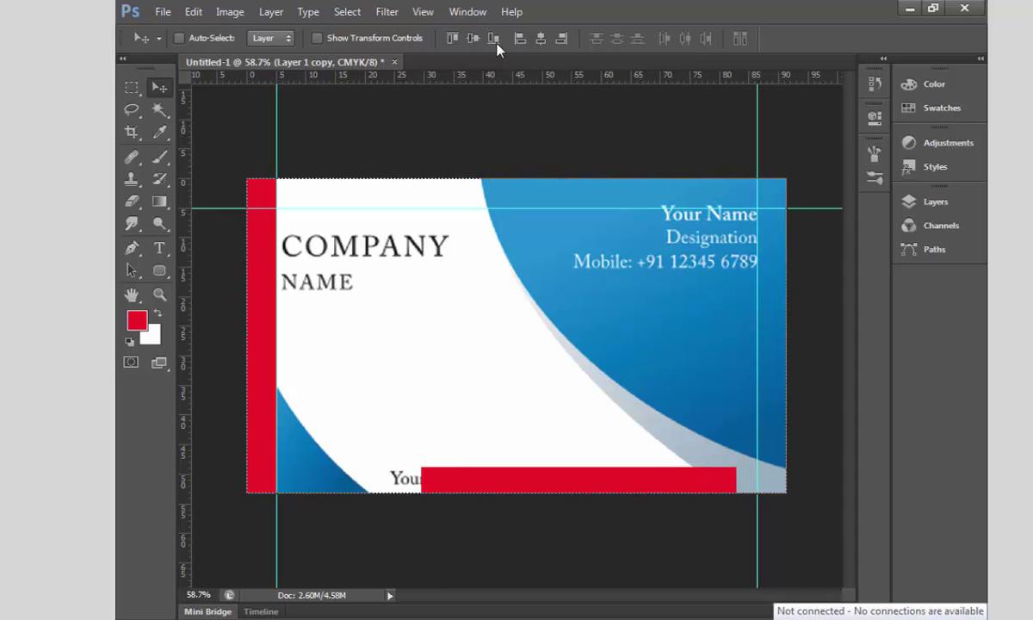
{"action": "left_click", "coordinate": [494, 39]}
{"action": "key", "text": "ctrl+d"}
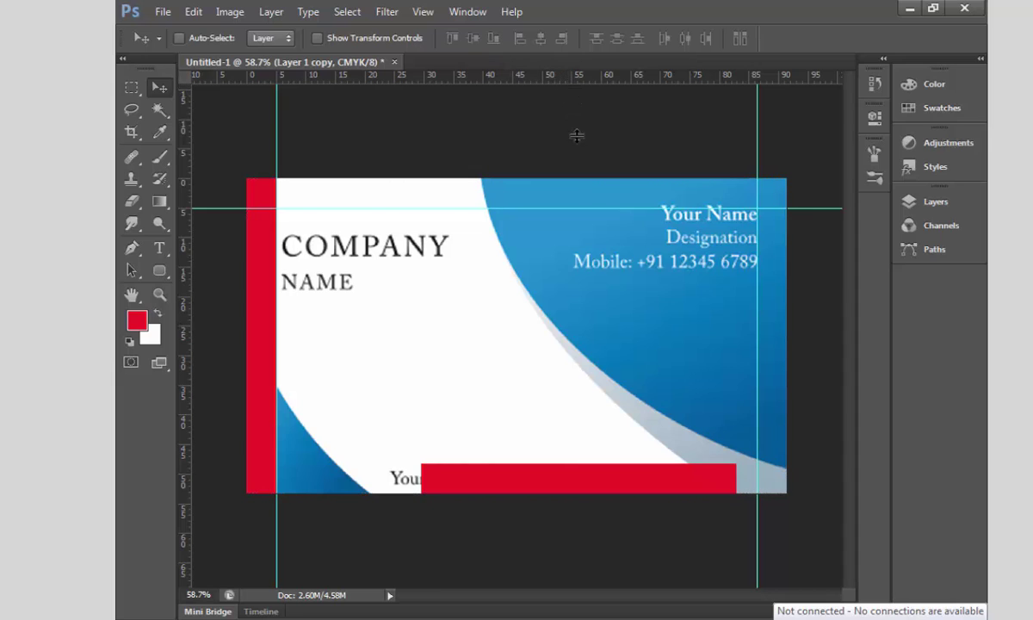
{"action": "left_click_drag", "start_coordinate": [576, 135], "coordinate": [579, 463]}
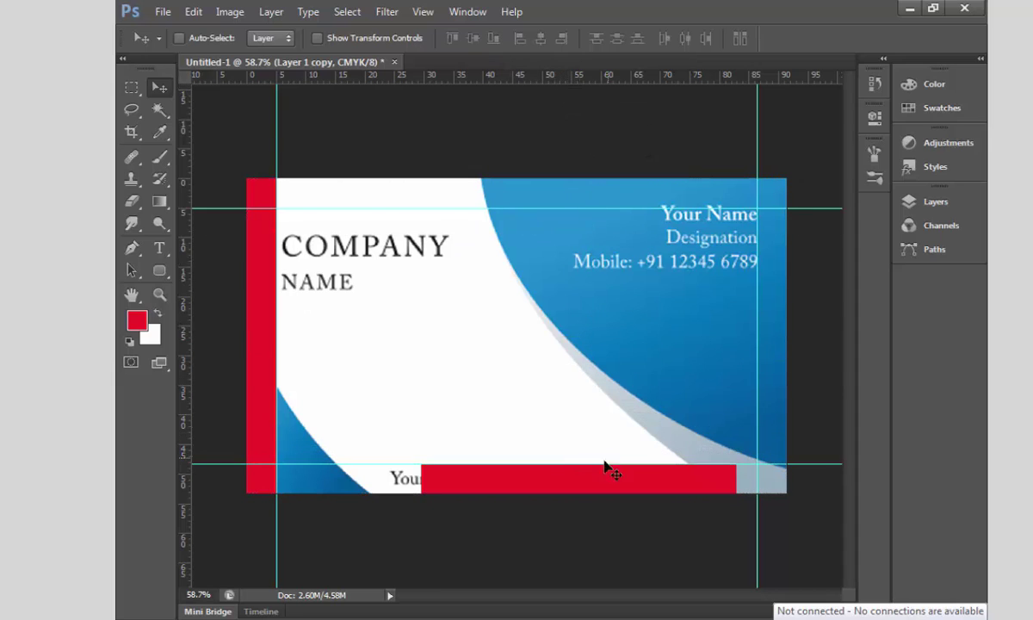
- Delete both red stripe layers and zoom out on the card
{"action": "key", "text": "Delete"}
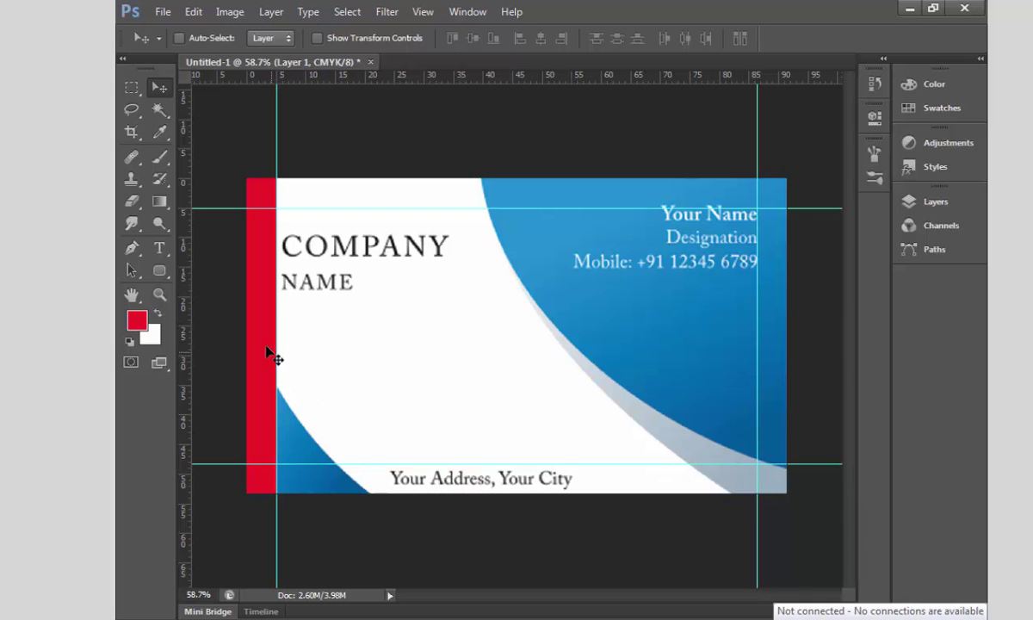
{"action": "key", "text": "Delete"}
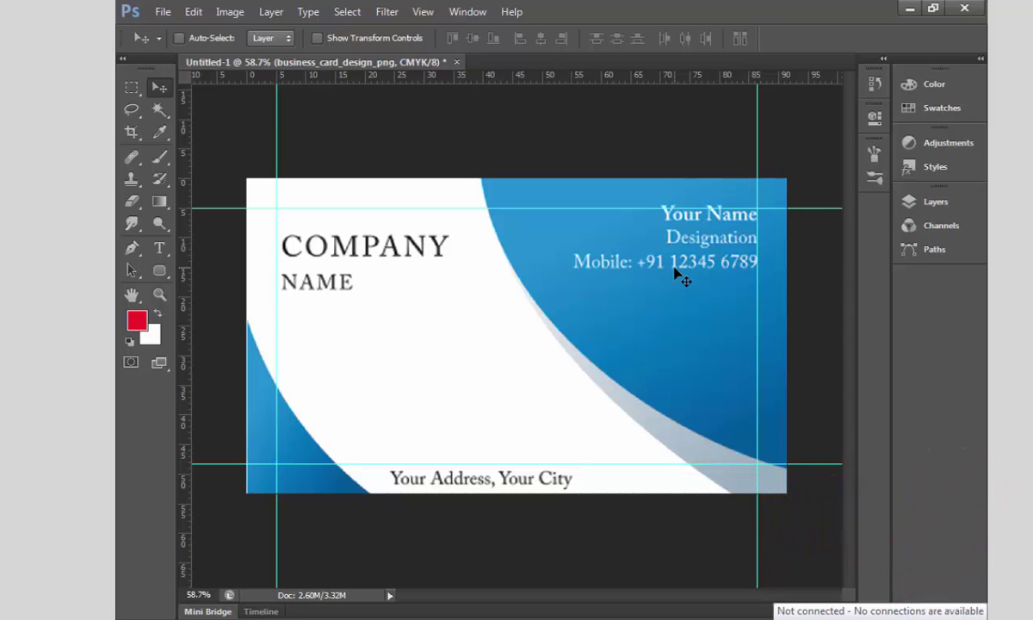
{"action": "key", "text": "ctrl+minus"}
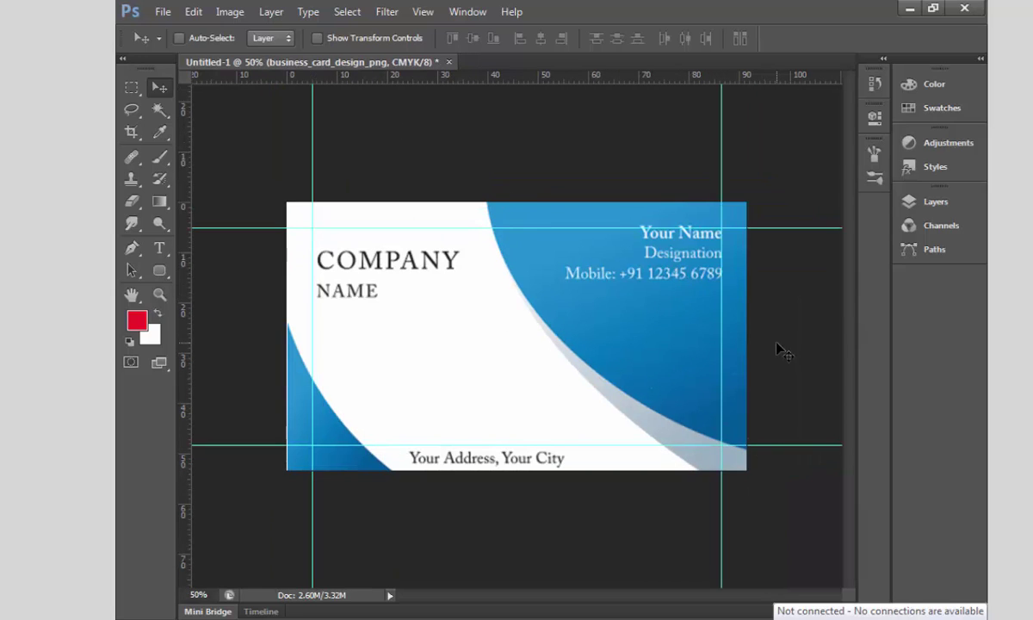
- Zoom out and drag the stray guide below the card off the canvas
{"action": "key", "text": "ctrl+minus"}
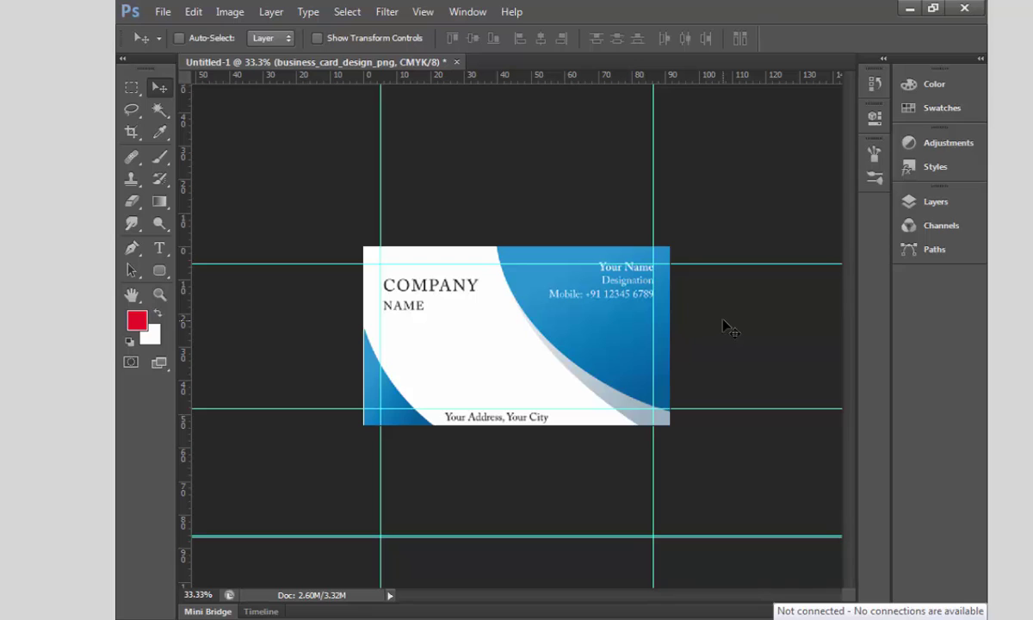
{"action": "left_click_drag", "start_coordinate": [593, 537], "coordinate": [593, 535]}
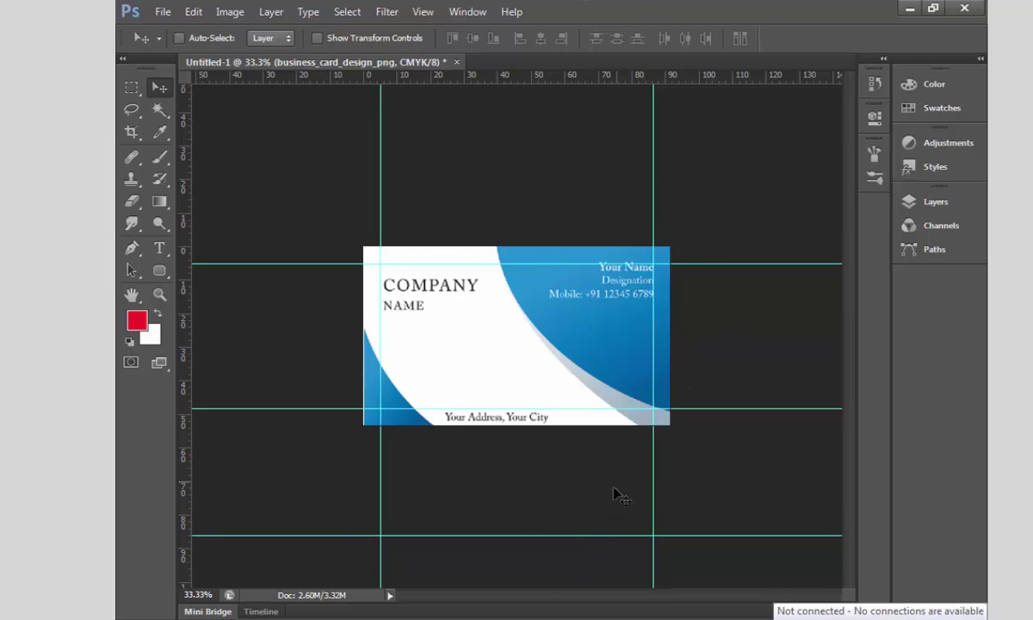
{"action": "left_click_drag", "start_coordinate": [603, 538], "coordinate": [624, 60]}
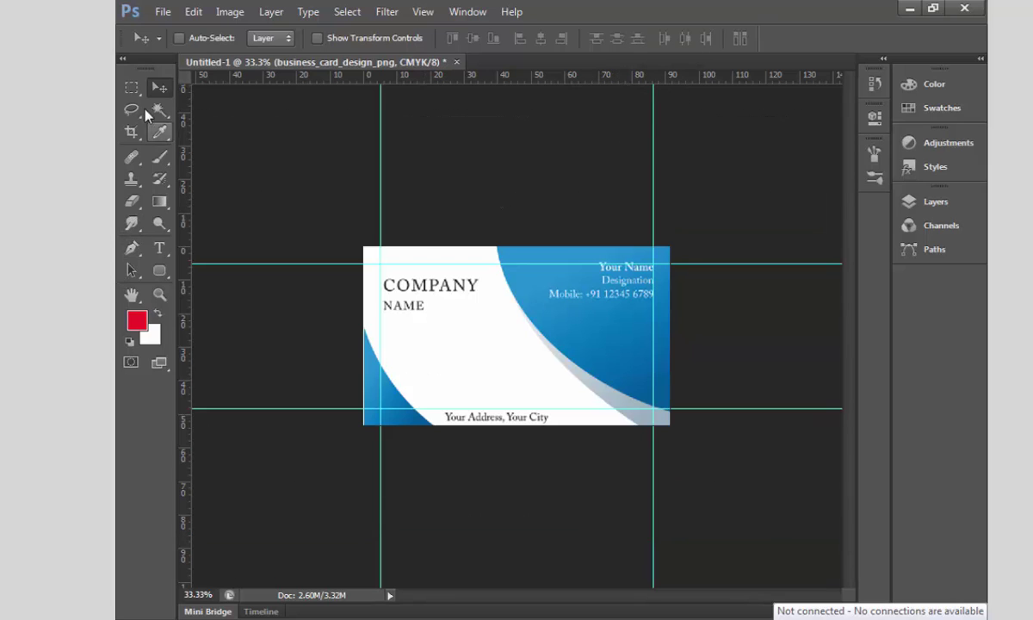
- Draw a large elliptical marquee along the curve of the card's white area
{"action": "left_click", "coordinate": [134, 88]}
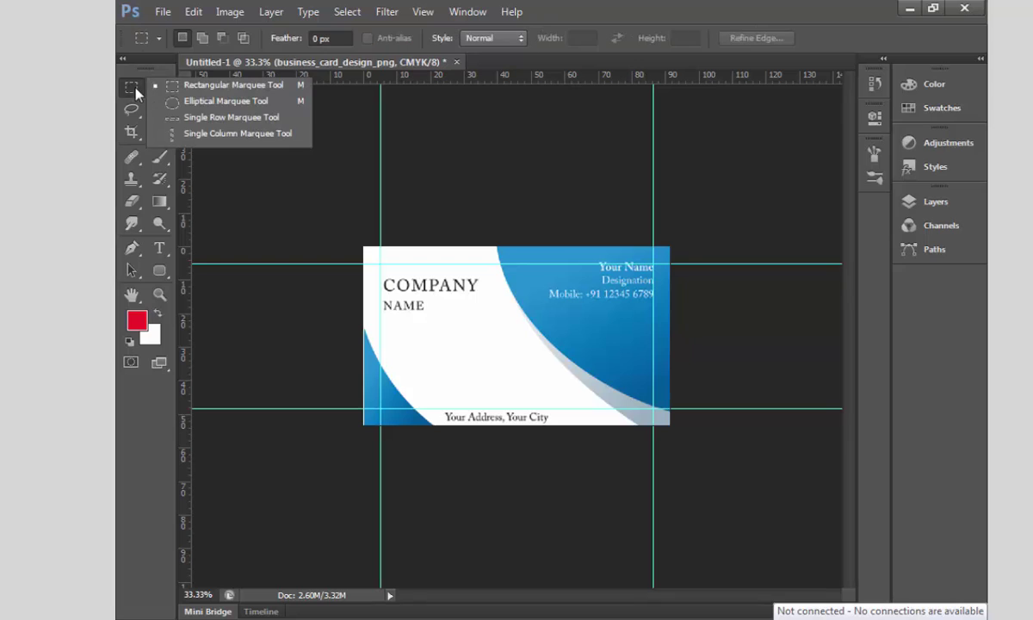
{"action": "left_click", "coordinate": [278, 104]}
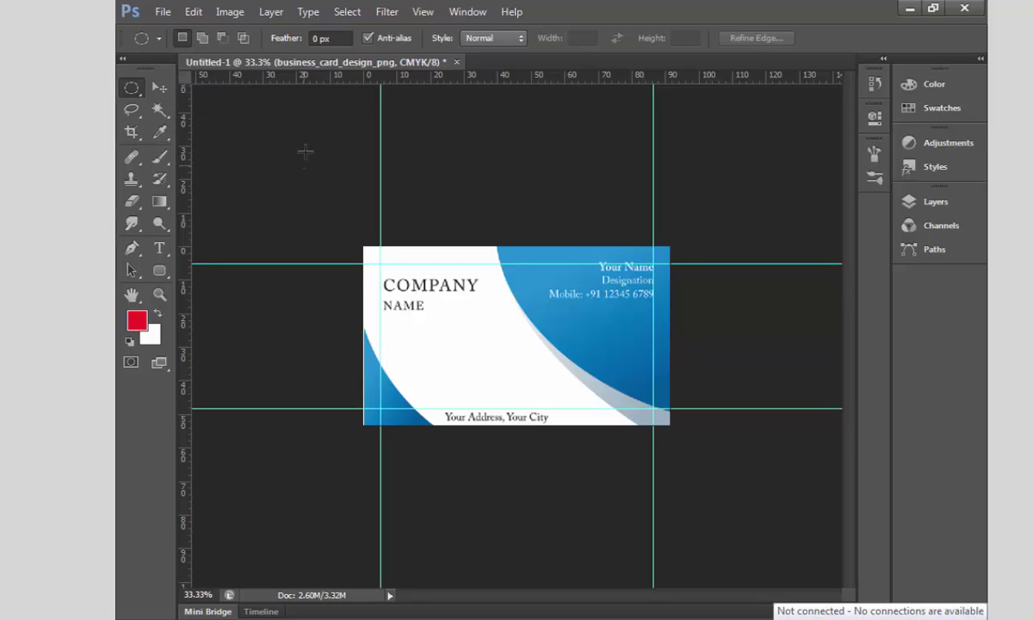
{"action": "left_click_drag", "start_coordinate": [347, 175], "coordinate": [659, 421]}
{"action": "left_click_drag", "start_coordinate": [457, 316], "coordinate": [468, 361]}
{"action": "left_click_drag", "start_coordinate": [421, 302], "coordinate": [517, 401]}
{"action": "left_click", "coordinate": [336, 194]}
{"action": "left_click_drag", "start_coordinate": [336, 194], "coordinate": [627, 441]}
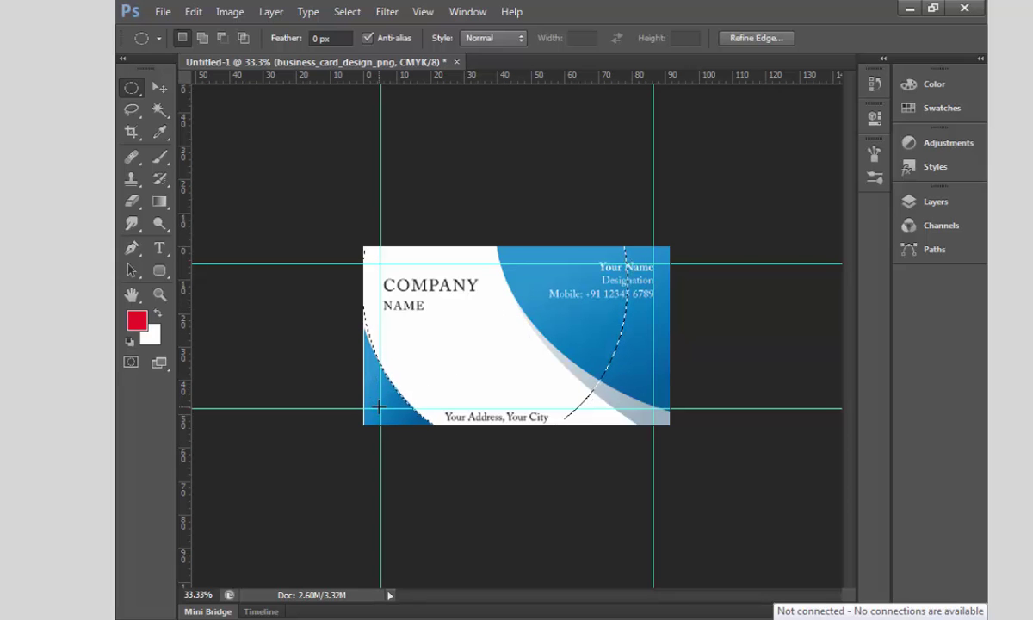
- Invert the elliptical selection and add a new empty layer
{"action": "left_click", "coordinate": [346, 12]}
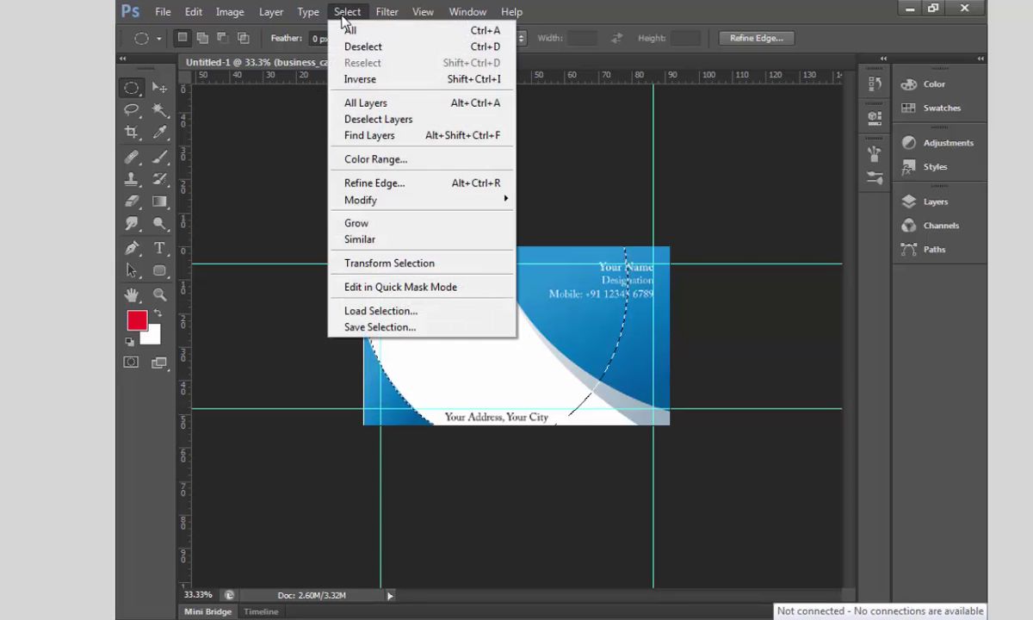
{"action": "left_click", "coordinate": [364, 88]}
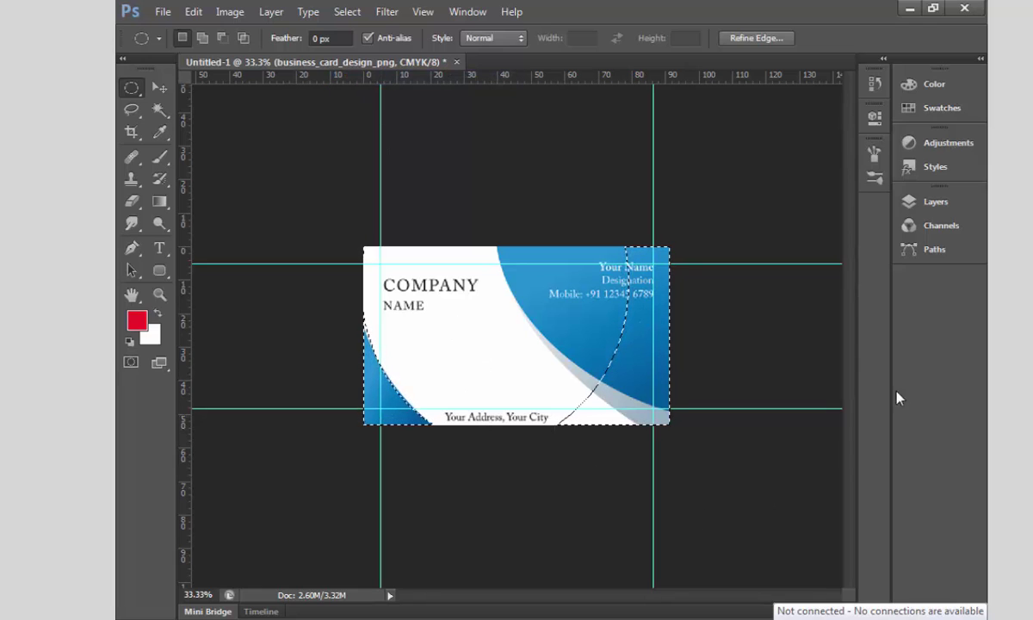
{"action": "left_click", "coordinate": [948, 204]}
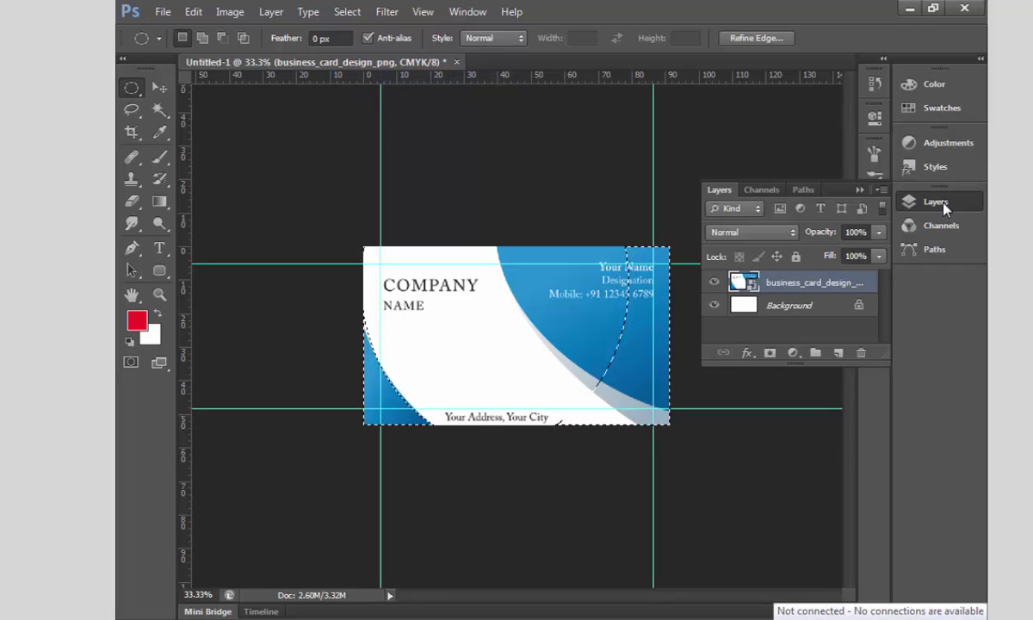
{"action": "left_click", "coordinate": [838, 353]}
- Set the foreground colour to the card's sampled blue, then deselect
{"action": "left_click", "coordinate": [136, 319]}
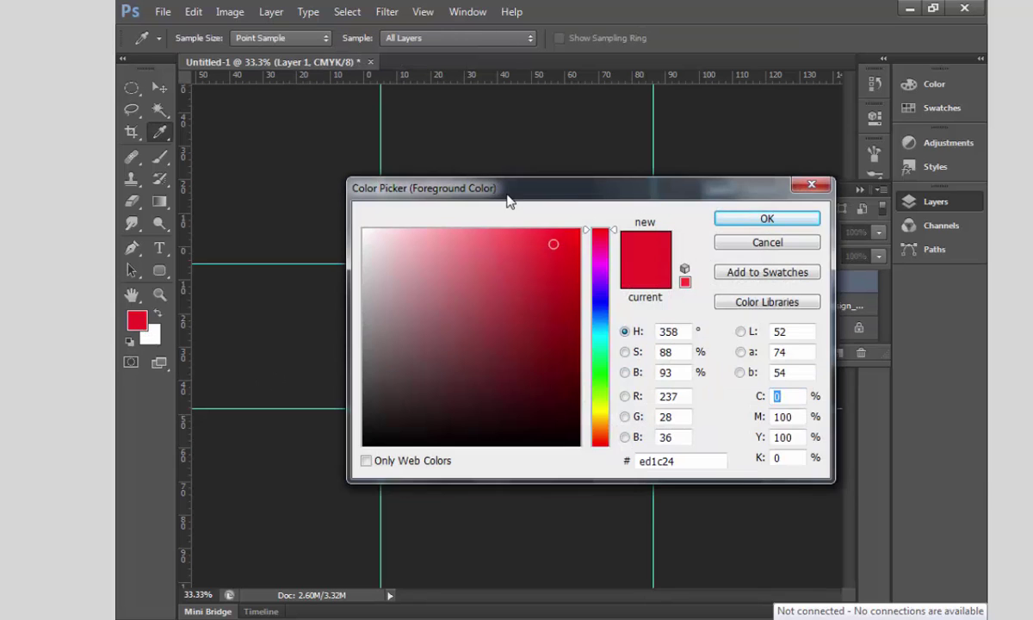
{"action": "left_click_drag", "start_coordinate": [508, 199], "coordinate": [727, 200]}
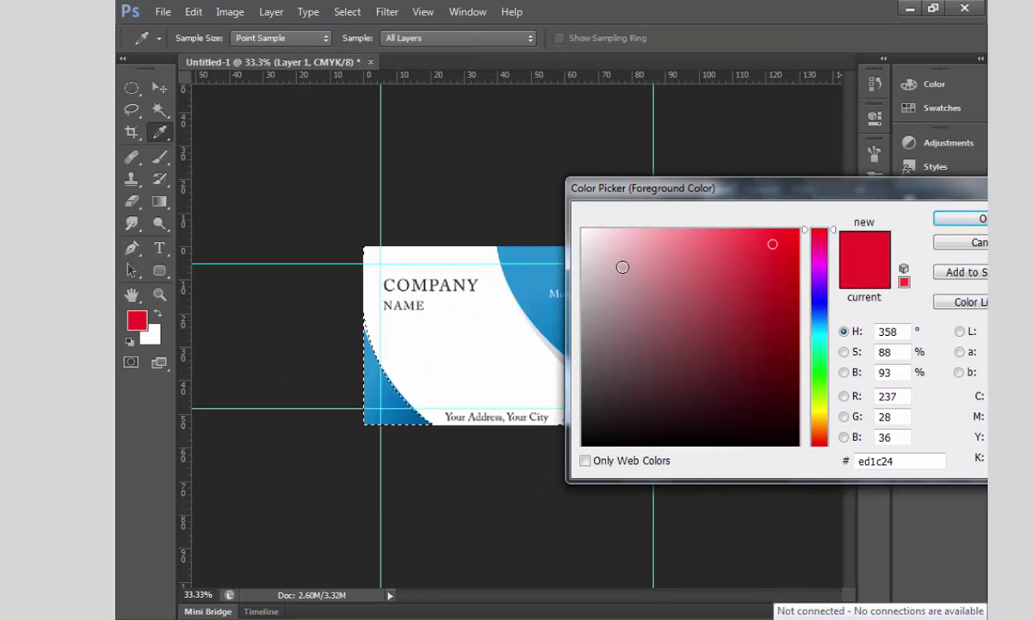
{"action": "left_click", "coordinate": [375, 388]}
{"action": "left_click", "coordinate": [945, 222]}
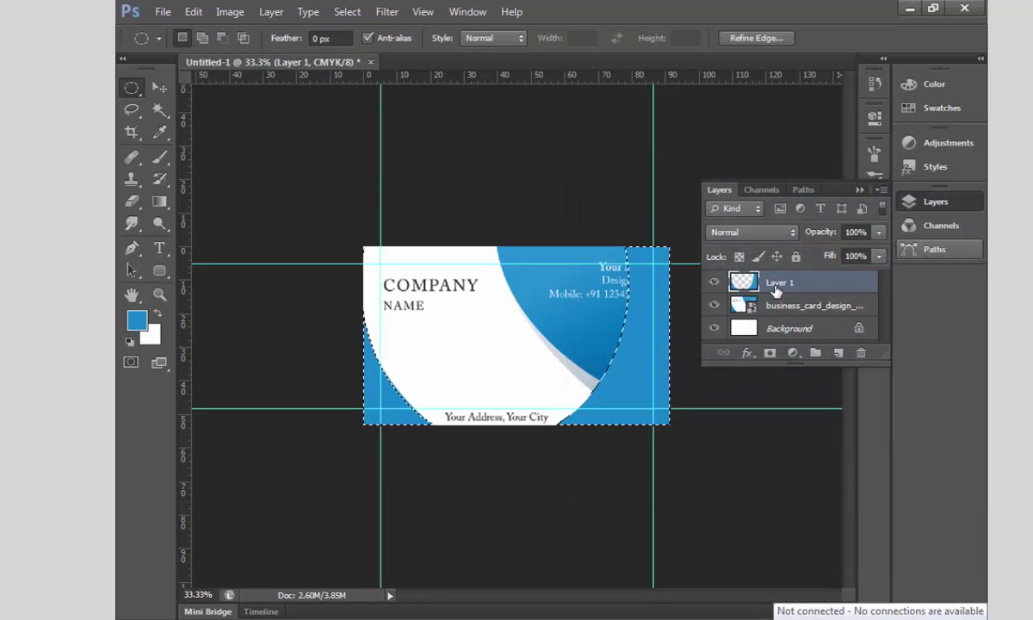
{"action": "left_click", "coordinate": [347, 11]}
{"action": "left_click", "coordinate": [366, 47]}
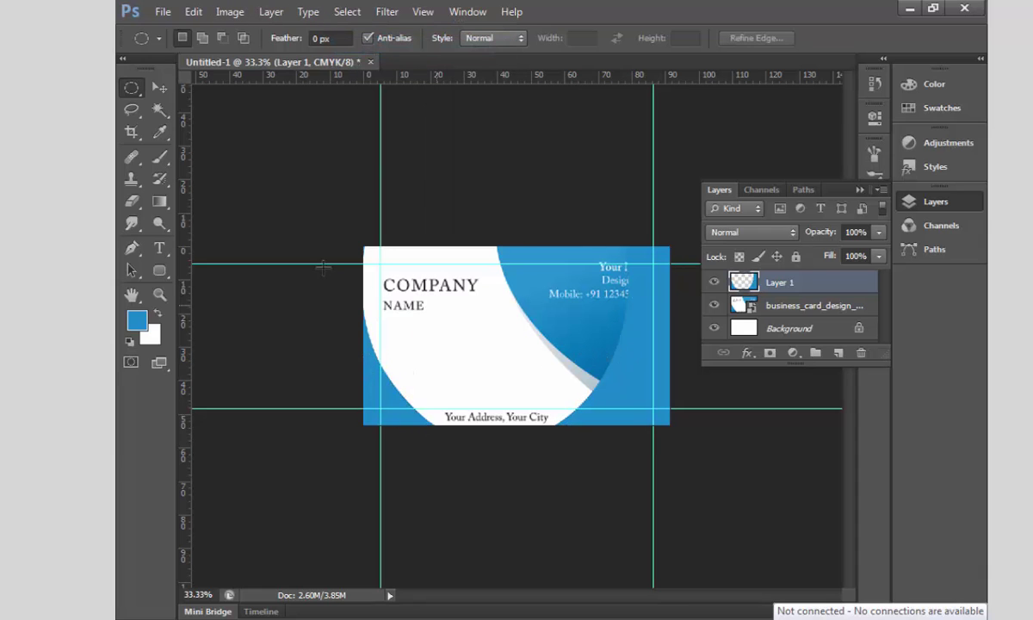
- Marquee the right part of the card with a rectangle, then drop the selection
{"action": "left_click", "coordinate": [130, 91]}
{"action": "left_click", "coordinate": [228, 87]}
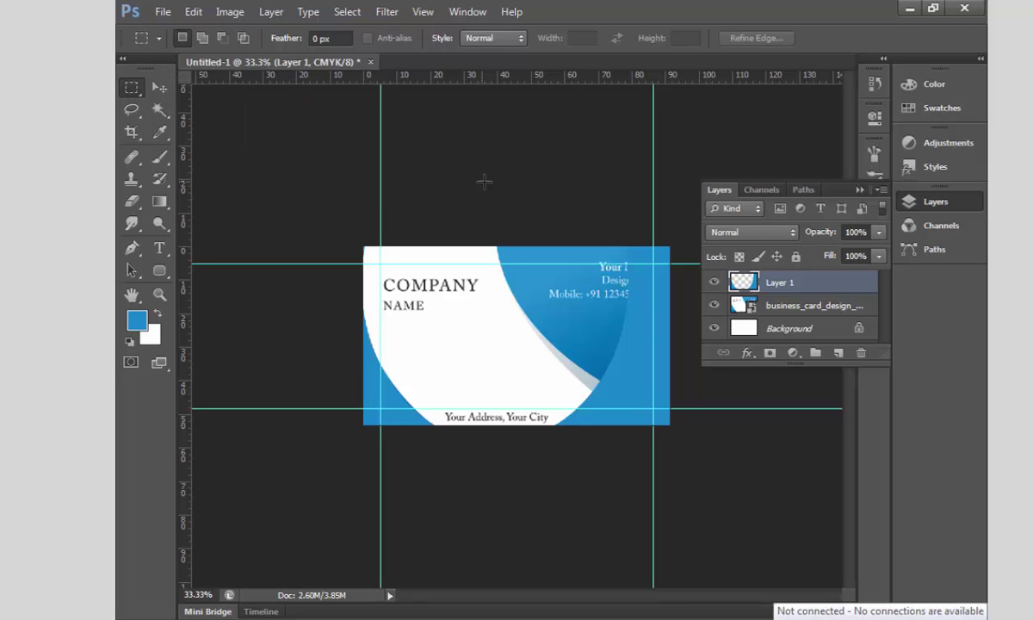
{"action": "left_click_drag", "start_coordinate": [487, 180], "coordinate": [785, 506]}
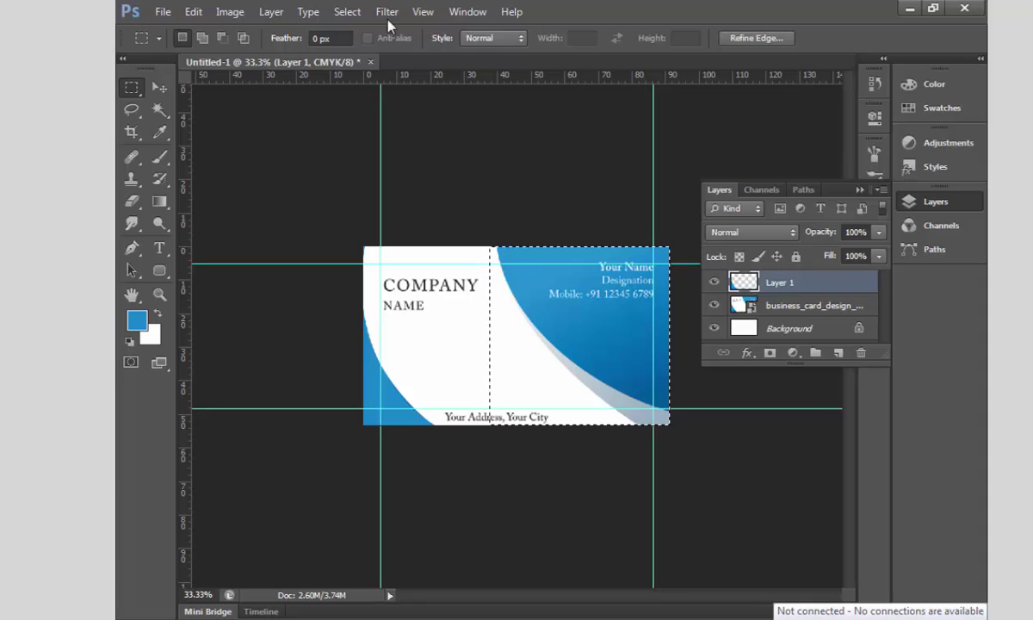
{"action": "left_click", "coordinate": [347, 11]}
{"action": "left_click", "coordinate": [363, 46]}
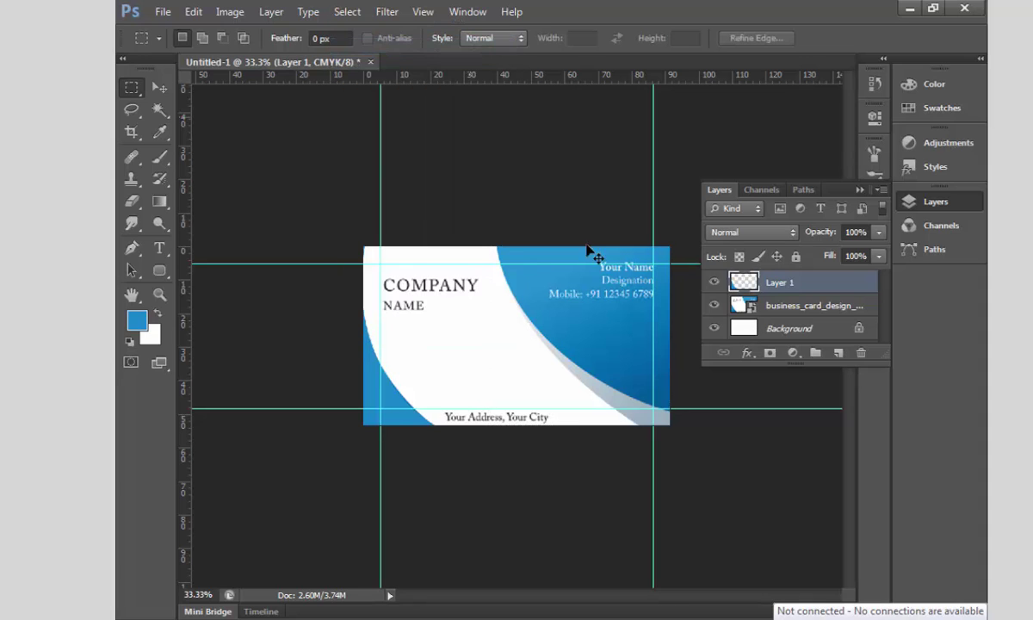
- Draw an elliptical selection tracing the inner curve of the card's right-hand blue area
{"action": "key", "text": "Tab"}
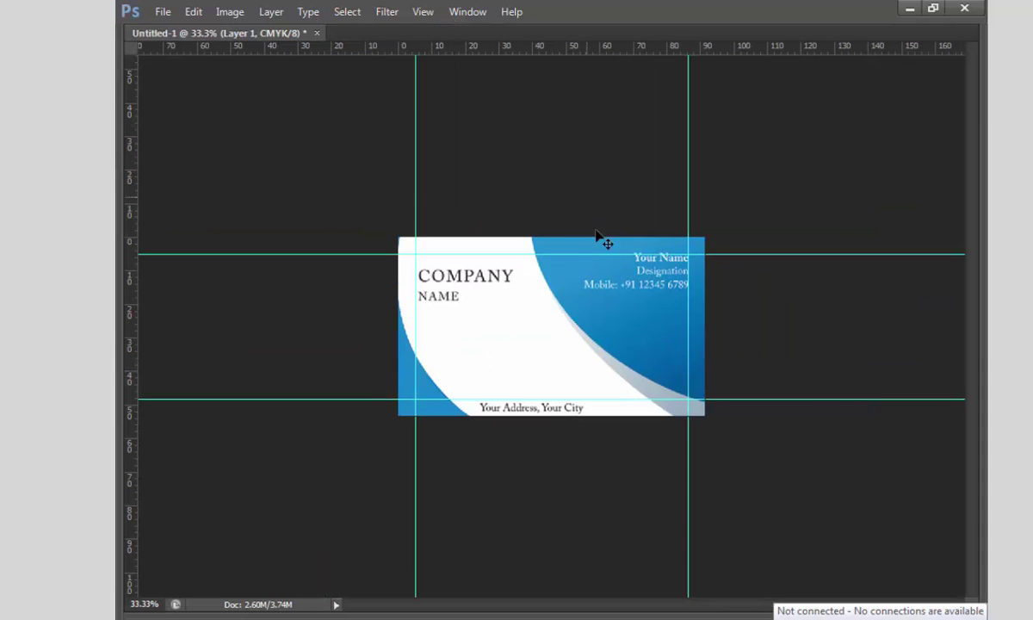
{"action": "key", "text": "Tab"}
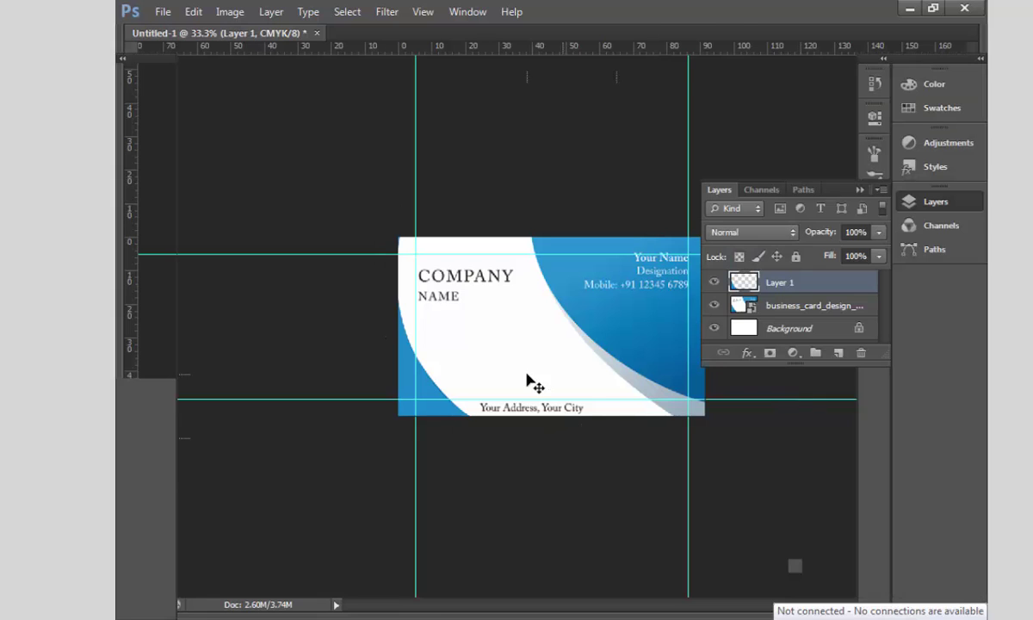
{"action": "left_click_drag", "start_coordinate": [131, 90], "coordinate": [216, 97]}
{"action": "key", "text": "Tab"}
{"action": "left_click_drag", "start_coordinate": [514, 130], "coordinate": [971, 401]}
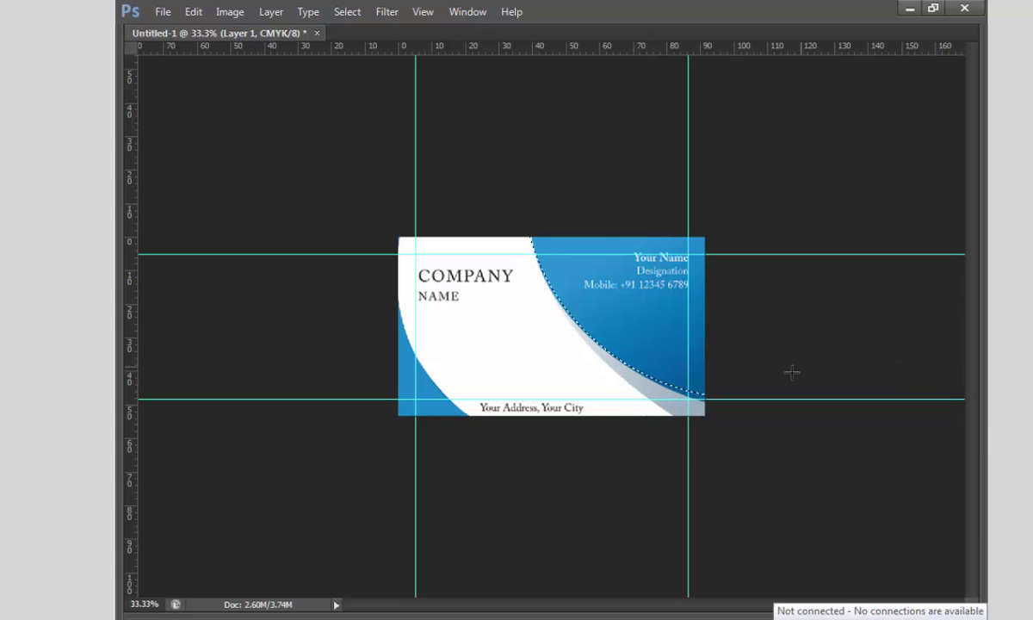
- Create Layer 2, fill the curved selection with the blue foreground, and deselect
{"action": "key", "text": "Tab"}
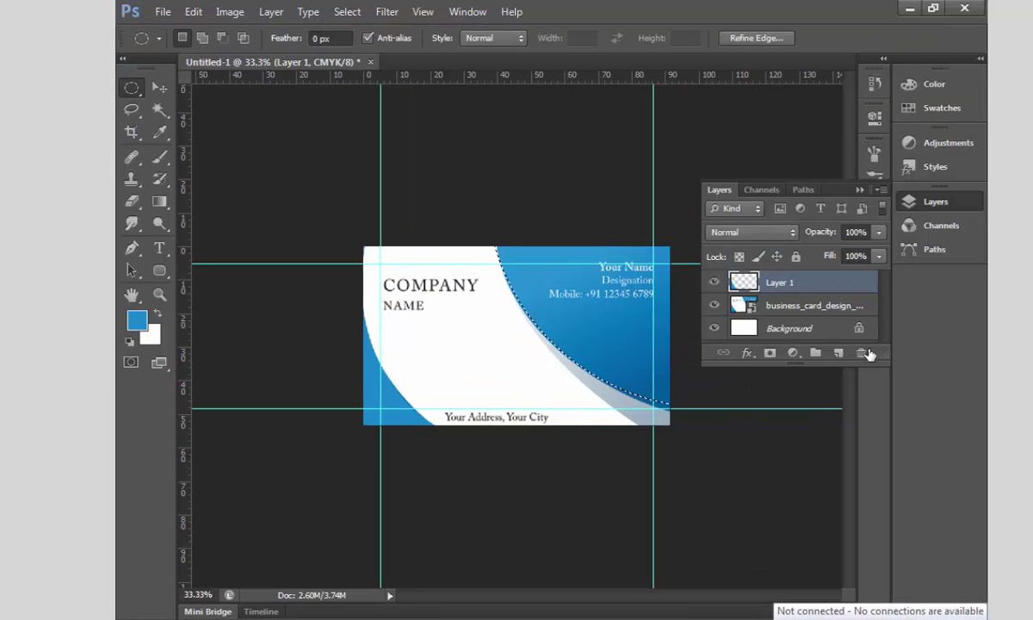
{"action": "left_click", "coordinate": [839, 353]}
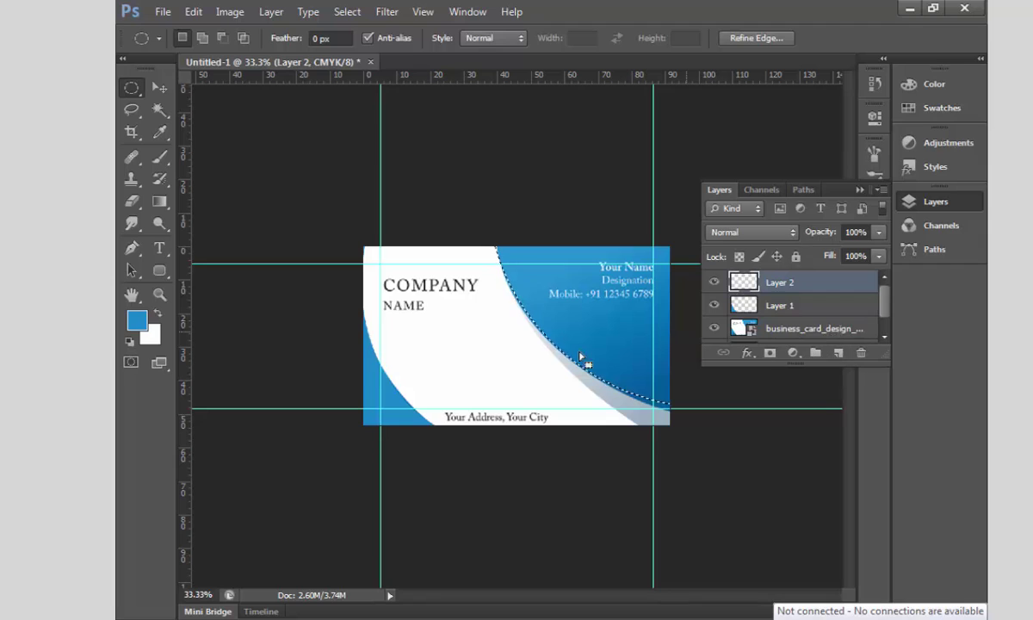
{"action": "key", "text": "alt+BackSpace"}
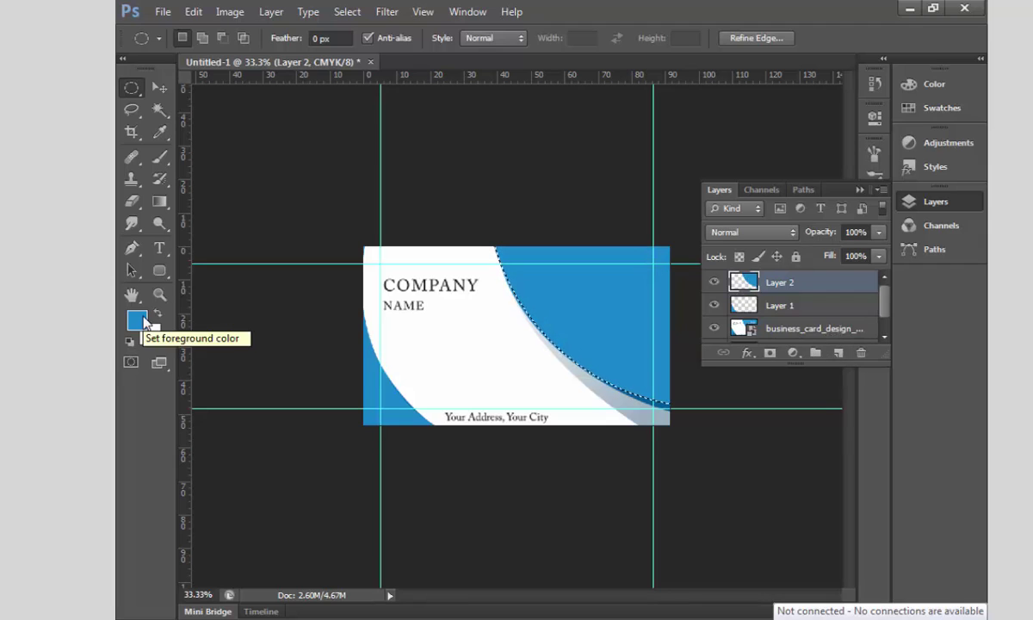
{"action": "key", "text": "ctrl+d"}
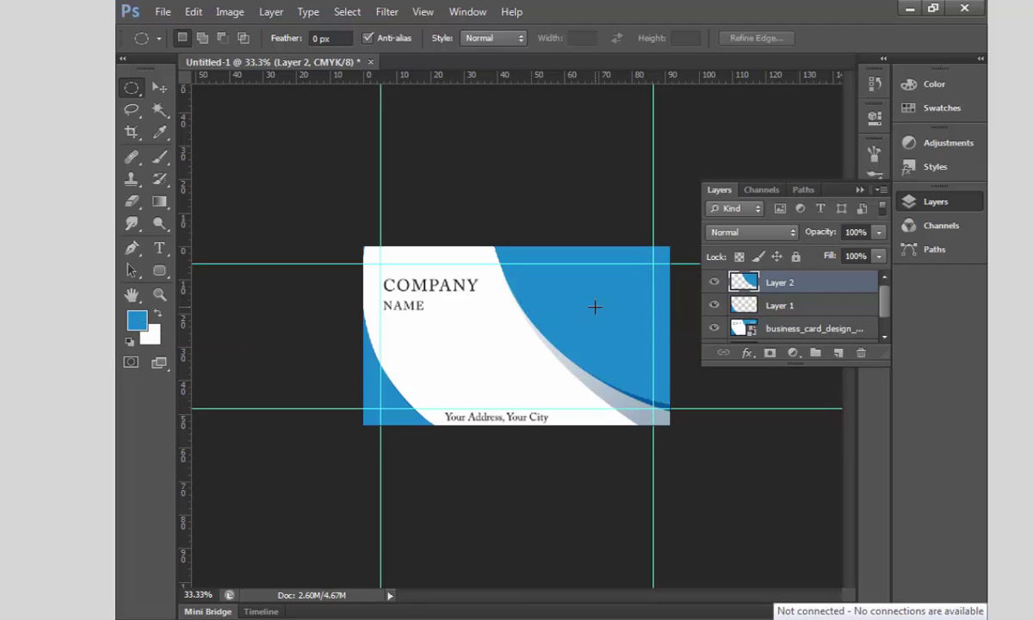
{"action": "left_click", "coordinate": [158, 89]}
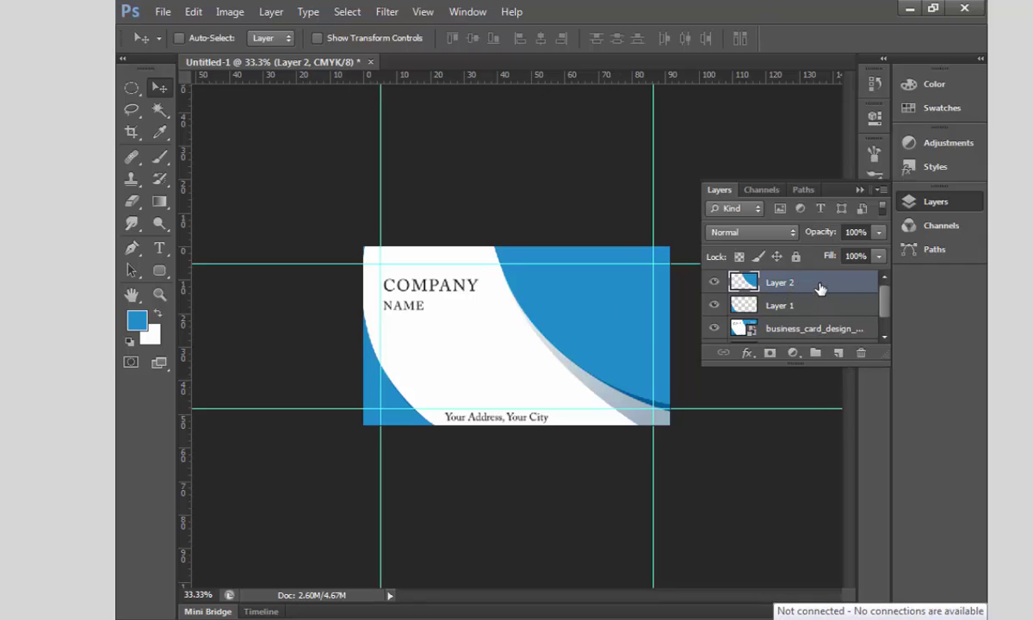
- Duplicate Layer 2, shift the copy down slightly and set its opacity to 42%
{"action": "left_click_drag", "start_coordinate": [820, 288], "coordinate": [837, 352]}
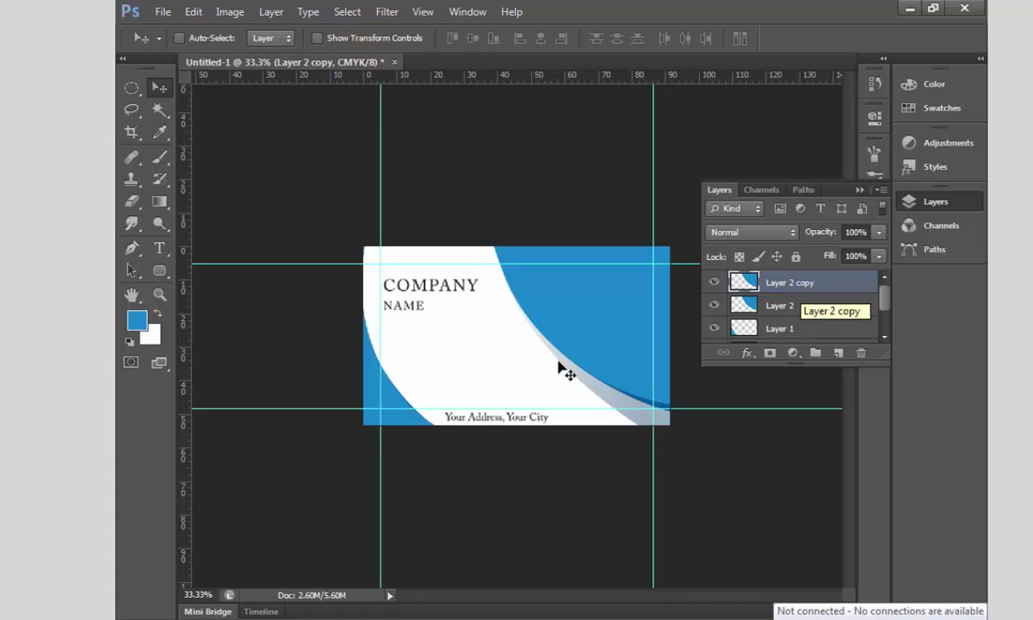
{"action": "left_click_drag", "start_coordinate": [611, 316], "coordinate": [602, 343]}
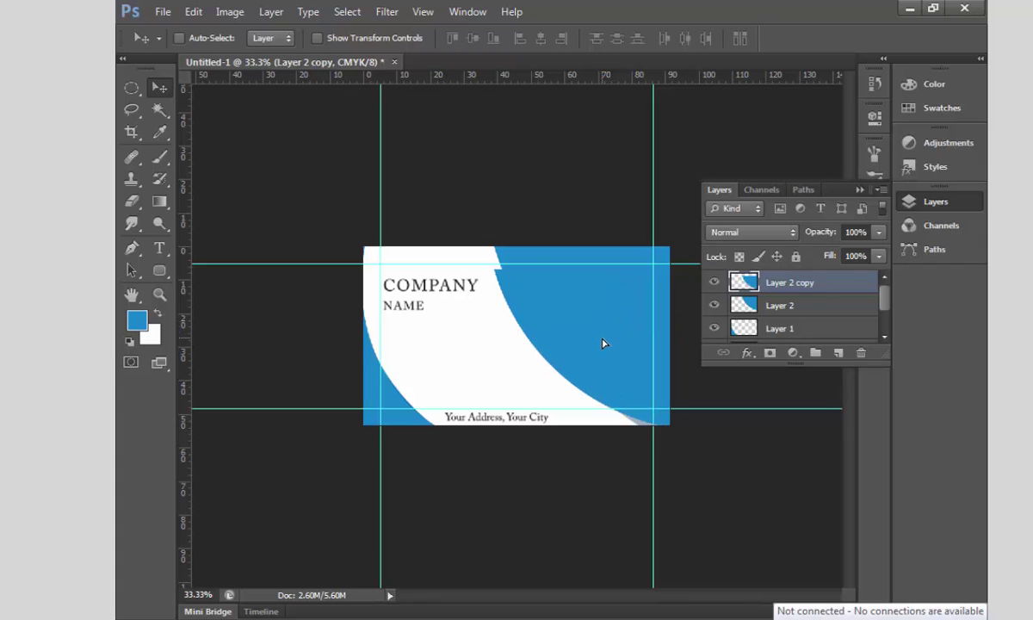
{"action": "left_click", "coordinate": [879, 233]}
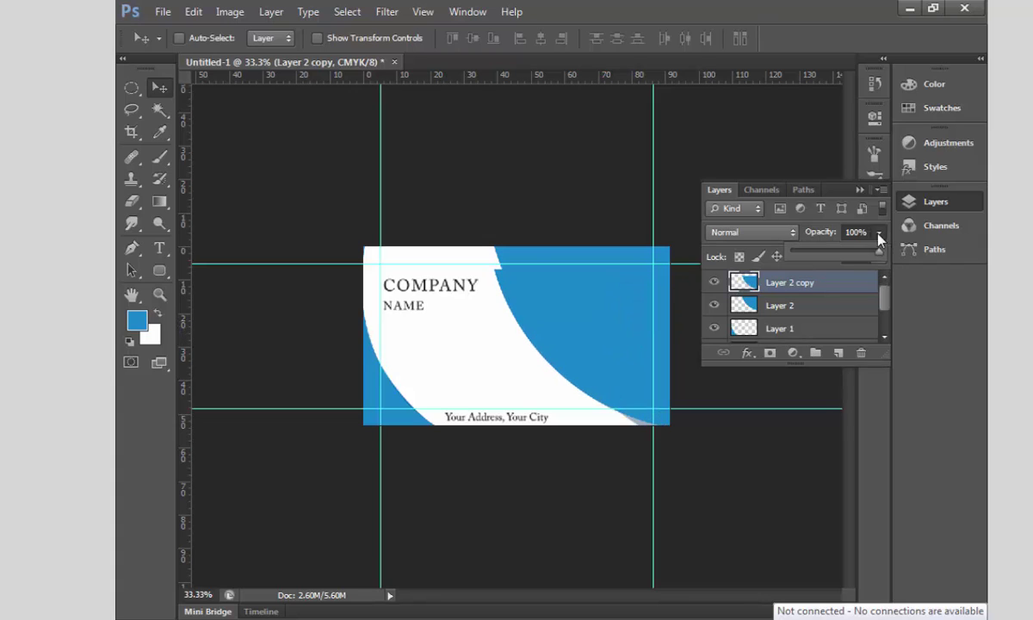
{"action": "left_click_drag", "start_coordinate": [832, 254], "coordinate": [830, 254]}
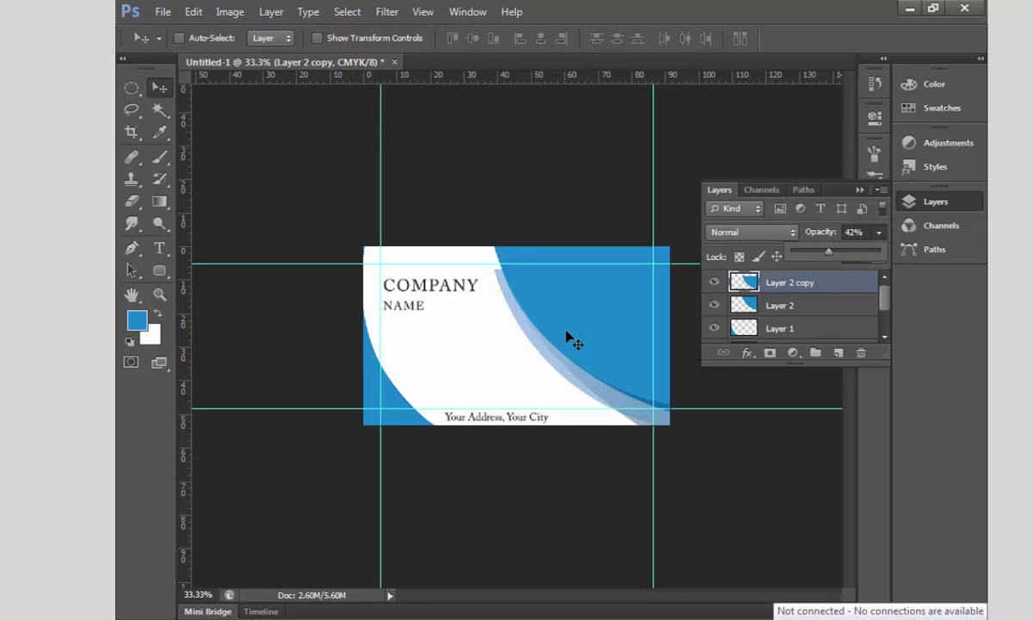
- Free Transform Layer 2 copy, rotating it 7.36° and nudging it into place
{"action": "left_click", "coordinate": [197, 13]}
{"action": "left_click", "coordinate": [249, 310]}
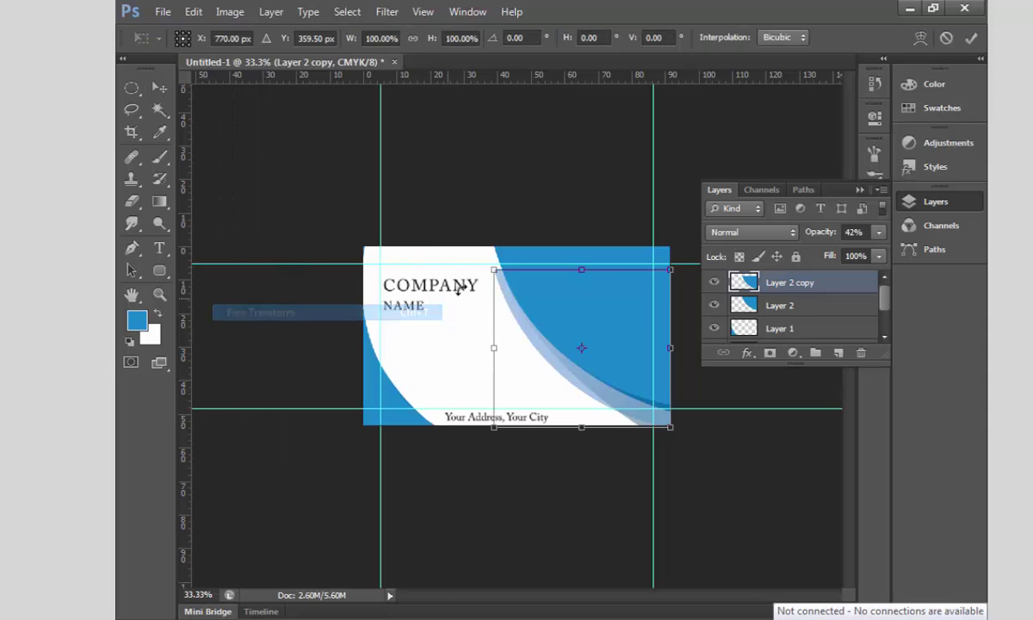
{"action": "left_click_drag", "start_coordinate": [472, 269], "coordinate": [486, 255]}
{"action": "left_click_drag", "start_coordinate": [573, 321], "coordinate": [584, 316]}
{"action": "left_click_drag", "start_coordinate": [481, 281], "coordinate": [406, 248]}
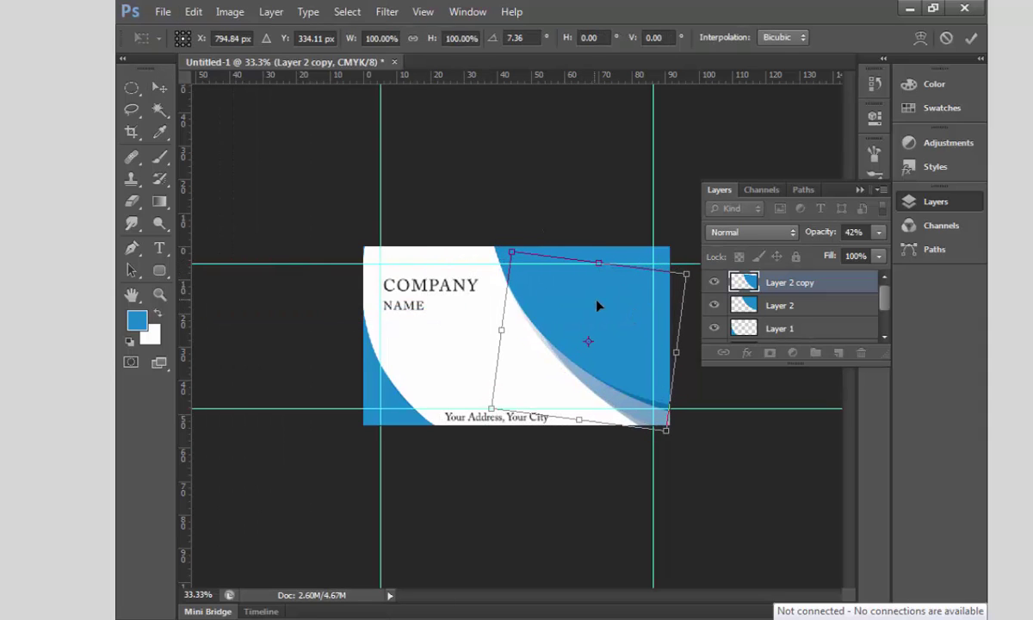
{"action": "left_click_drag", "start_coordinate": [599, 305], "coordinate": [602, 305]}
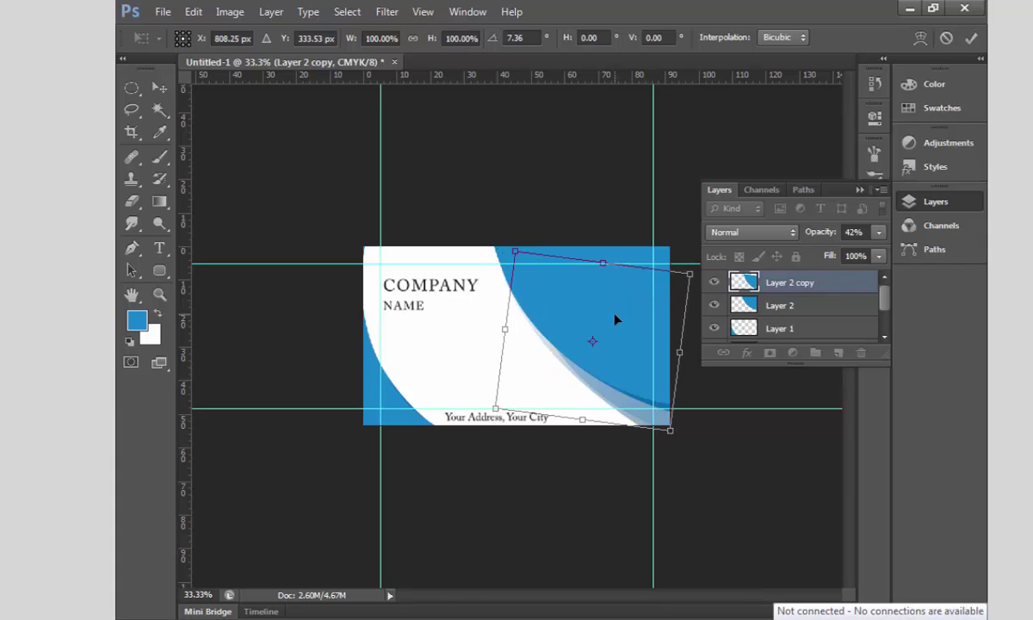
{"action": "key", "text": "Return"}
- Restore Layer 2 copy to 100% opacity and select the business_card_design_png layer
{"action": "left_click", "coordinate": [875, 233]}
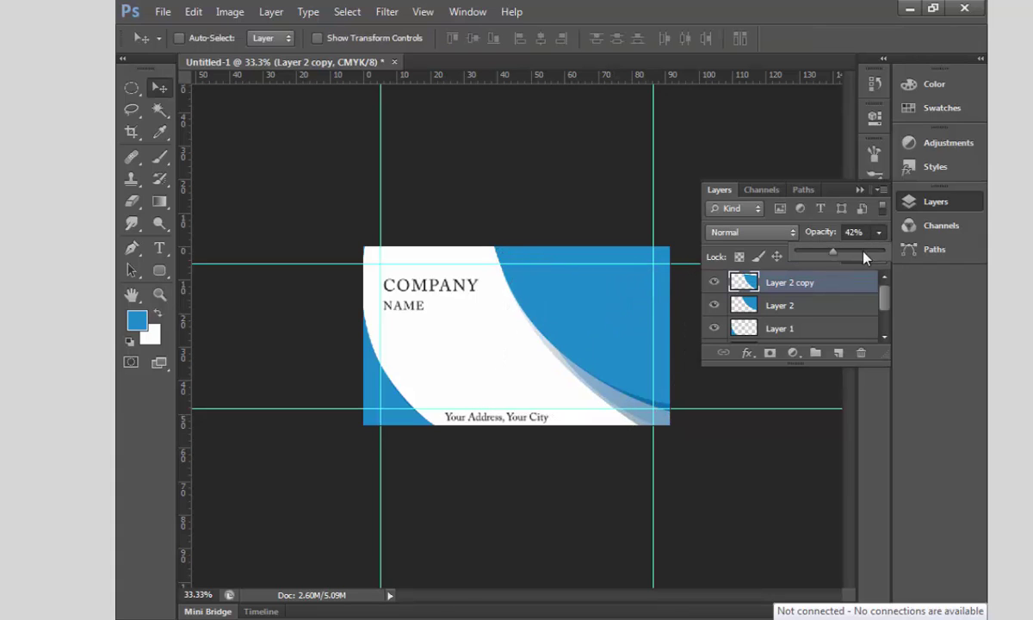
{"action": "left_click_drag", "start_coordinate": [834, 256], "coordinate": [897, 257]}
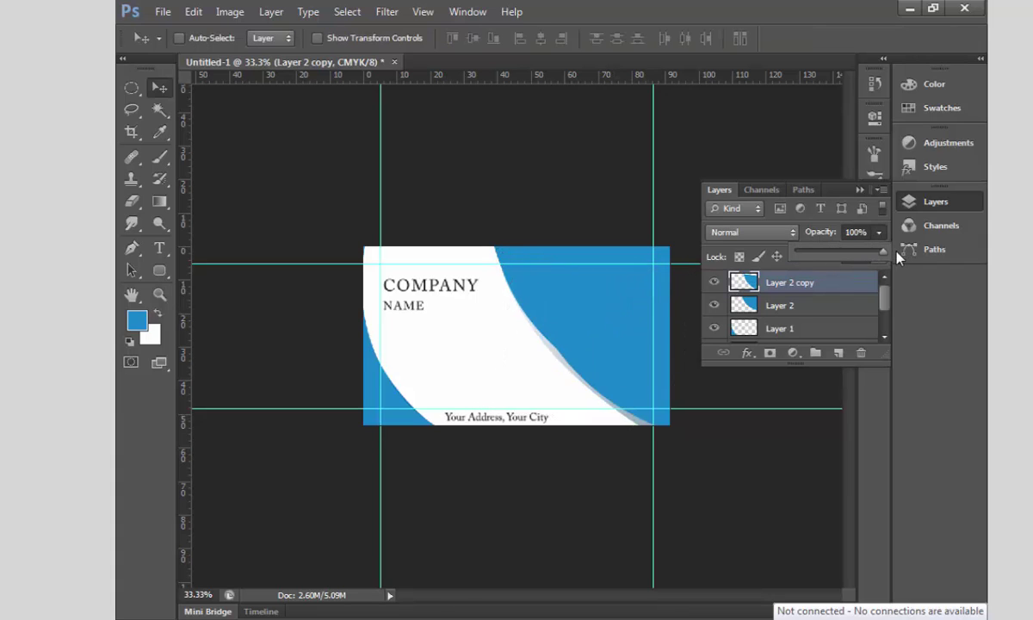
{"action": "right_click", "coordinate": [475, 343]}
{"action": "left_click", "coordinate": [502, 351]}
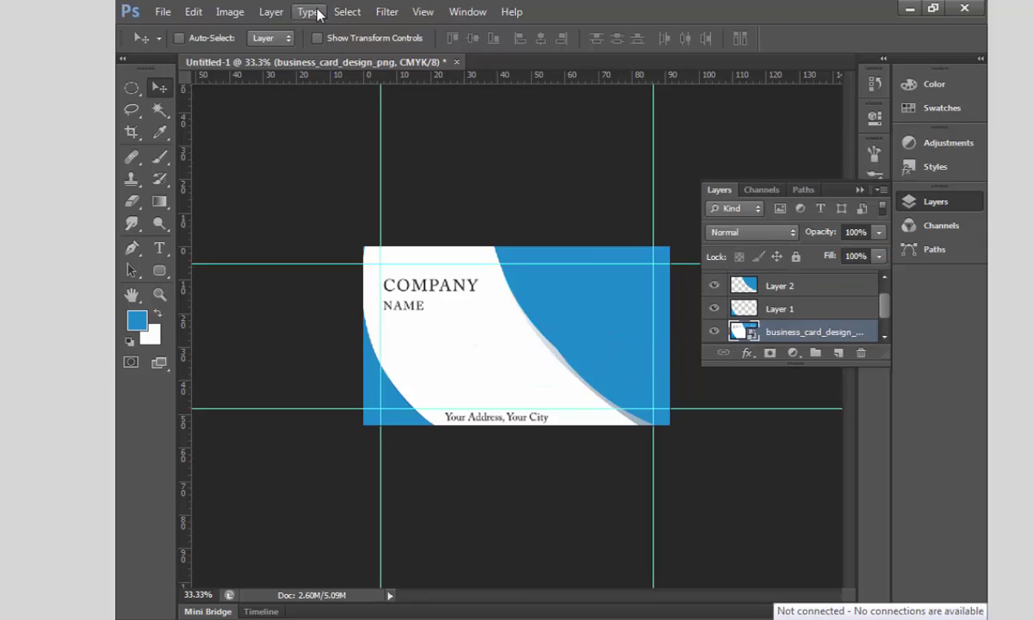
- Raise the business_card_design layer to the top and shift it left over the card
{"action": "left_click_drag", "start_coordinate": [807, 332], "coordinate": [793, 273]}
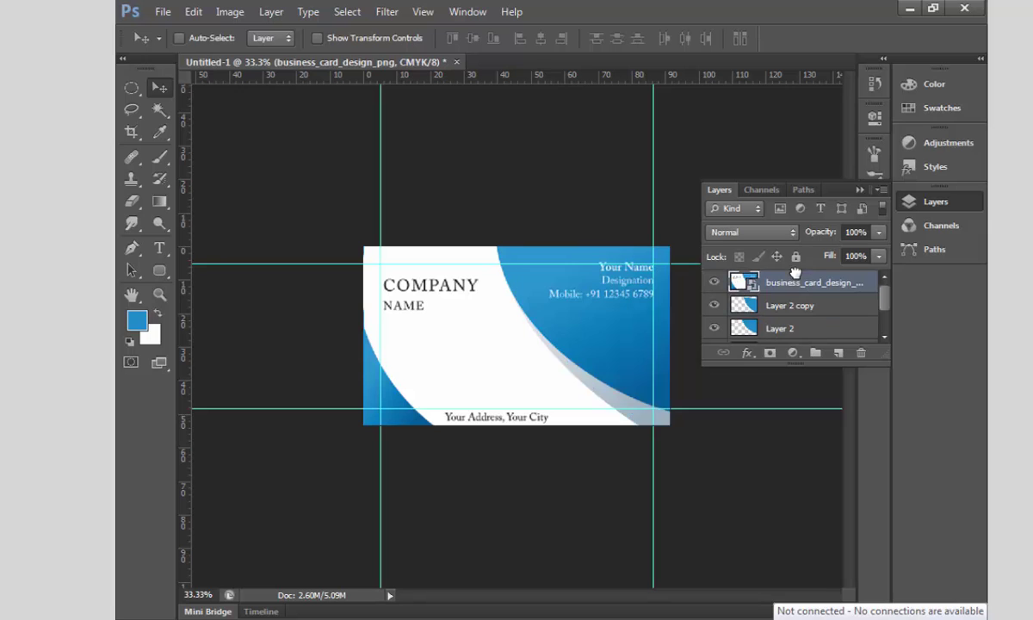
{"action": "left_click_drag", "start_coordinate": [519, 349], "coordinate": [447, 363]}
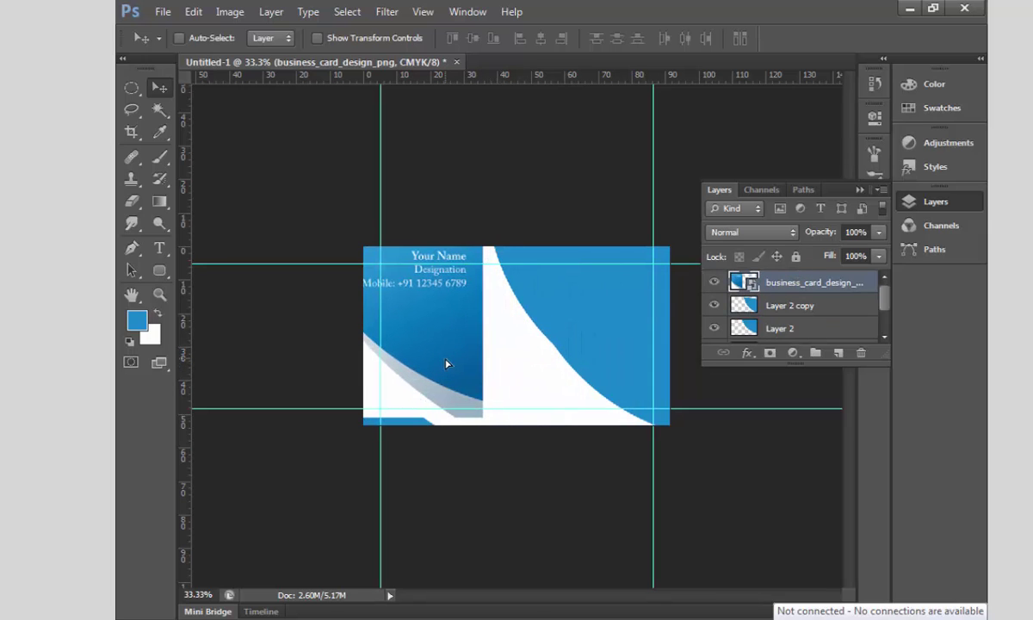
{"action": "left_click", "coordinate": [271, 12]}
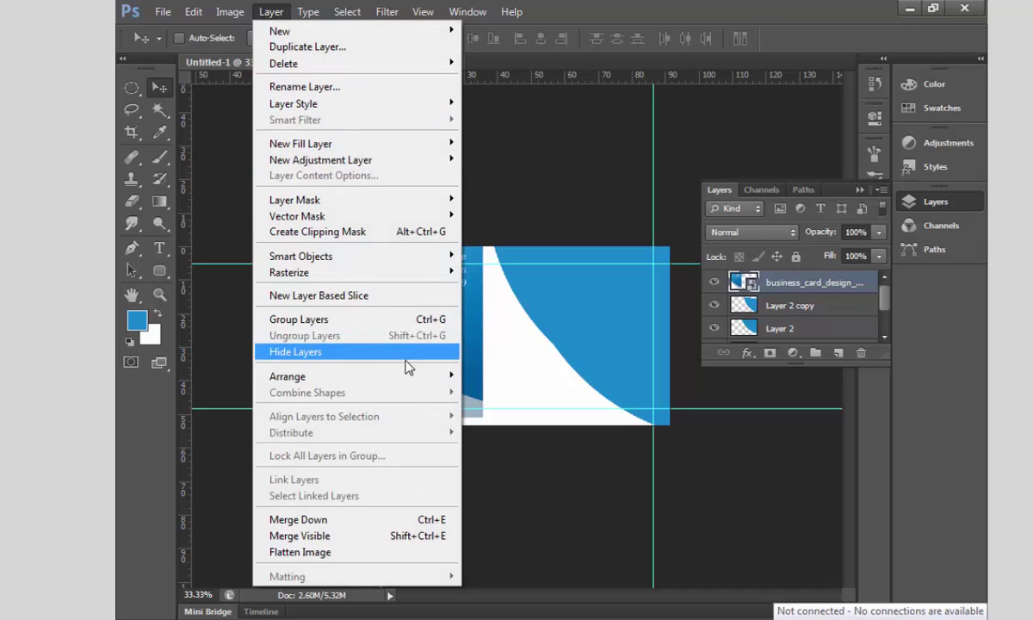
{"action": "mouse_move", "coordinate": [430, 379]}
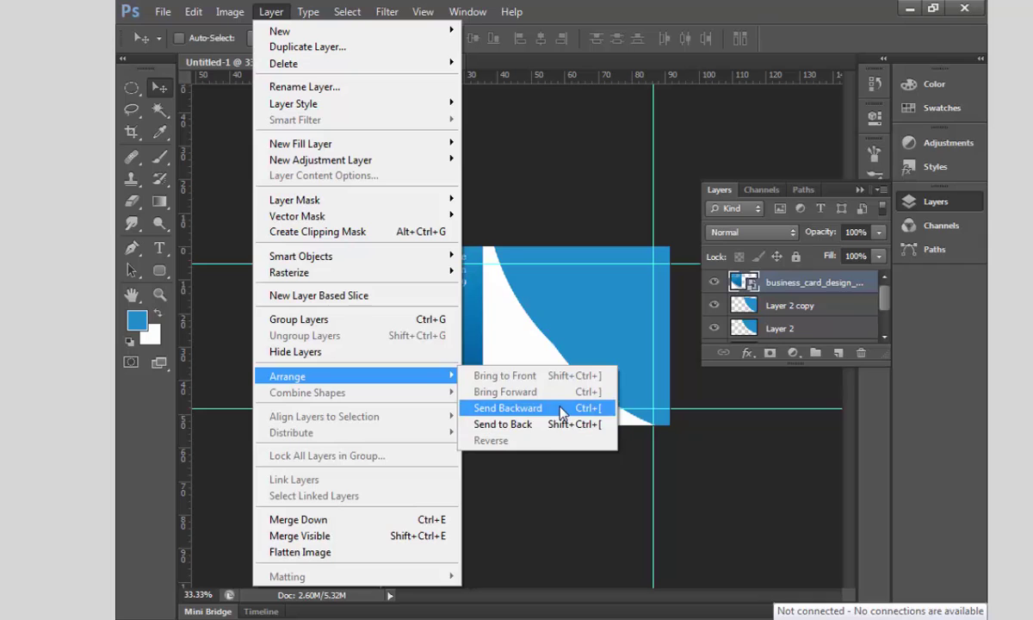
{"action": "left_click", "coordinate": [559, 294]}
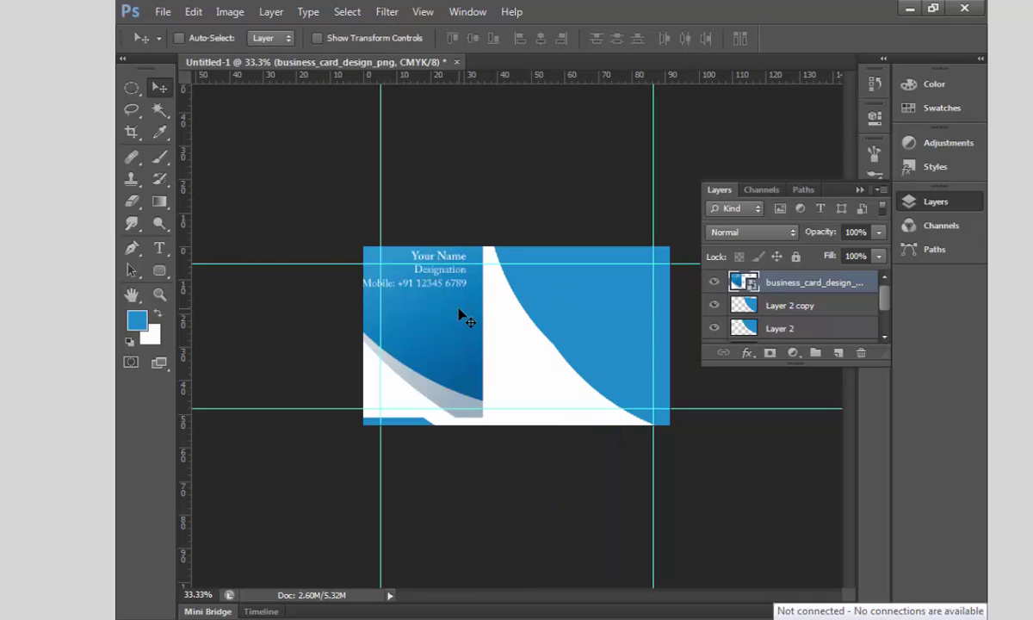
{"action": "left_click_drag", "start_coordinate": [465, 319], "coordinate": [487, 327]}
- Pick Layer 2 copy, nudge its curve, and move it lower in the layer stack
{"action": "right_click", "coordinate": [604, 296]}
{"action": "left_click", "coordinate": [612, 298]}
{"action": "left_click_drag", "start_coordinate": [613, 298], "coordinate": [629, 338]}
{"action": "mouse_move", "coordinate": [799, 307]}
{"action": "left_mouse_down"}
{"action": "mouse_move", "coordinate": [804, 344]}
{"action": "mouse_move", "coordinate": [787, 300]}
{"action": "left_mouse_up"}
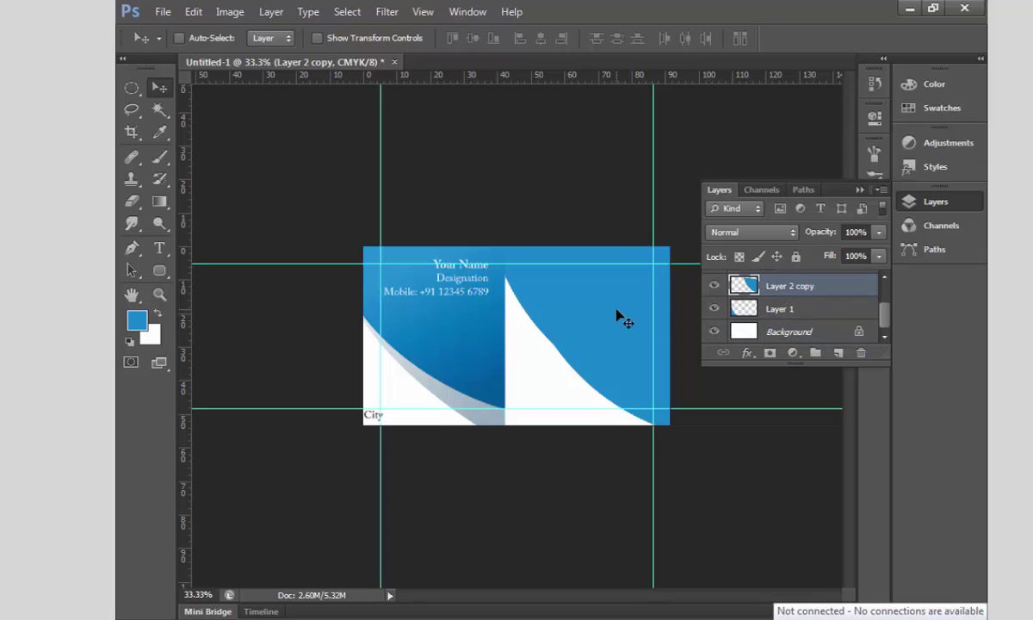
- Make Layer 2 copy active and load its right-hand curve as a selection via its thumbnail
{"action": "mouse_move", "coordinate": [618, 316]}
{"action": "left_mouse_down"}
{"action": "mouse_move", "coordinate": [575, 379]}
{"action": "mouse_move", "coordinate": [616, 318]}
{"action": "left_mouse_up"}
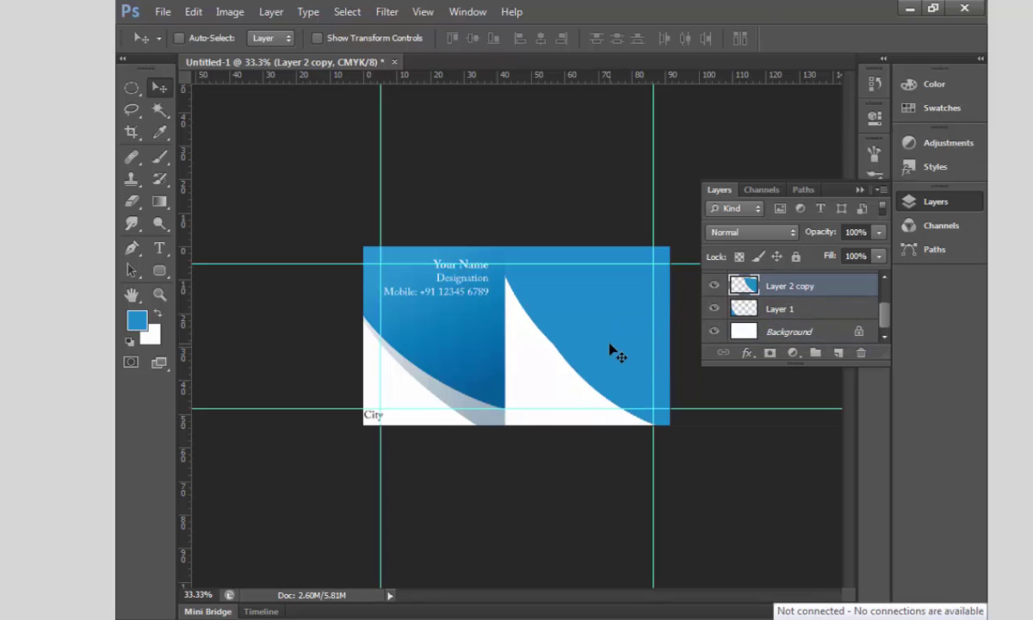
{"action": "scroll", "coordinate": [801, 314], "scroll_direction": "up", "scroll_amount": 1}
{"action": "left_click", "coordinate": [792, 288]}
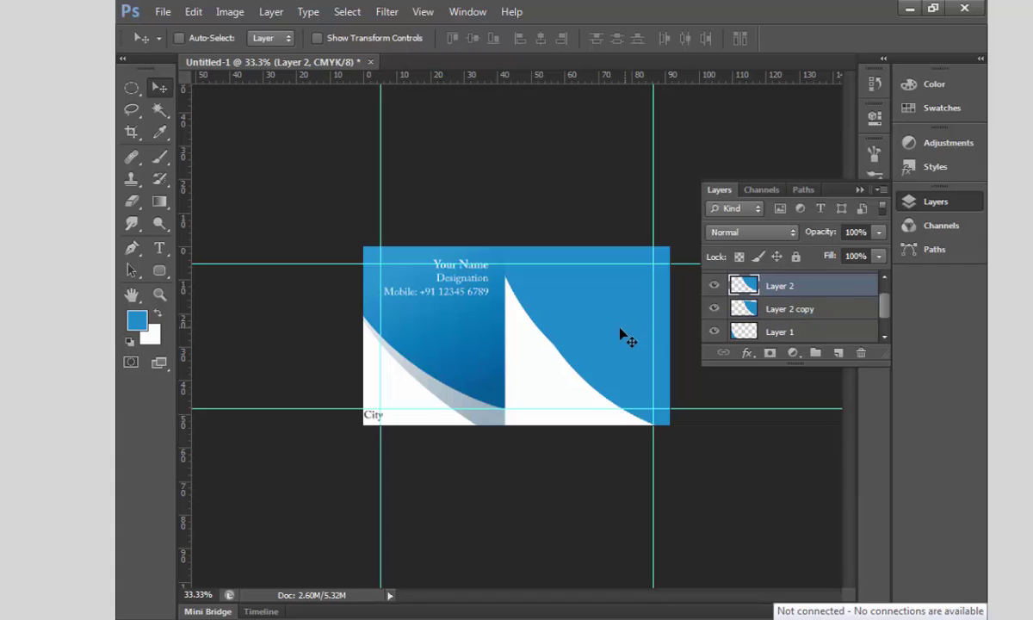
{"action": "left_click", "coordinate": [775, 311]}
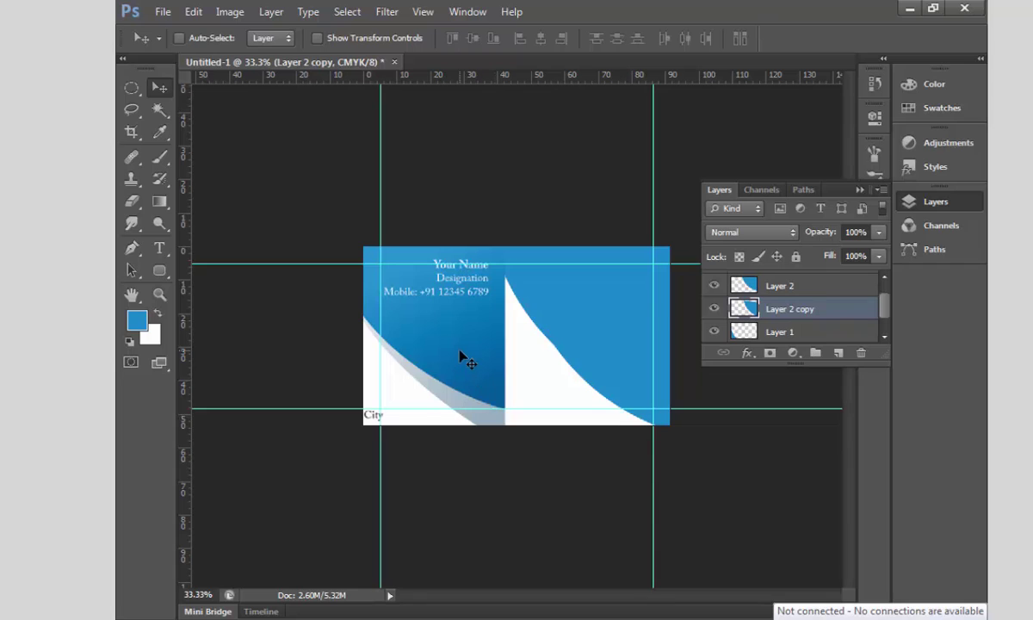
{"action": "mouse_move", "coordinate": [461, 357]}
{"action": "left_mouse_down"}
{"action": "mouse_move", "coordinate": [469, 323]}
{"action": "mouse_move", "coordinate": [471, 346]}
{"action": "left_mouse_up"}
{"action": "key", "text": "ctrl+z"}
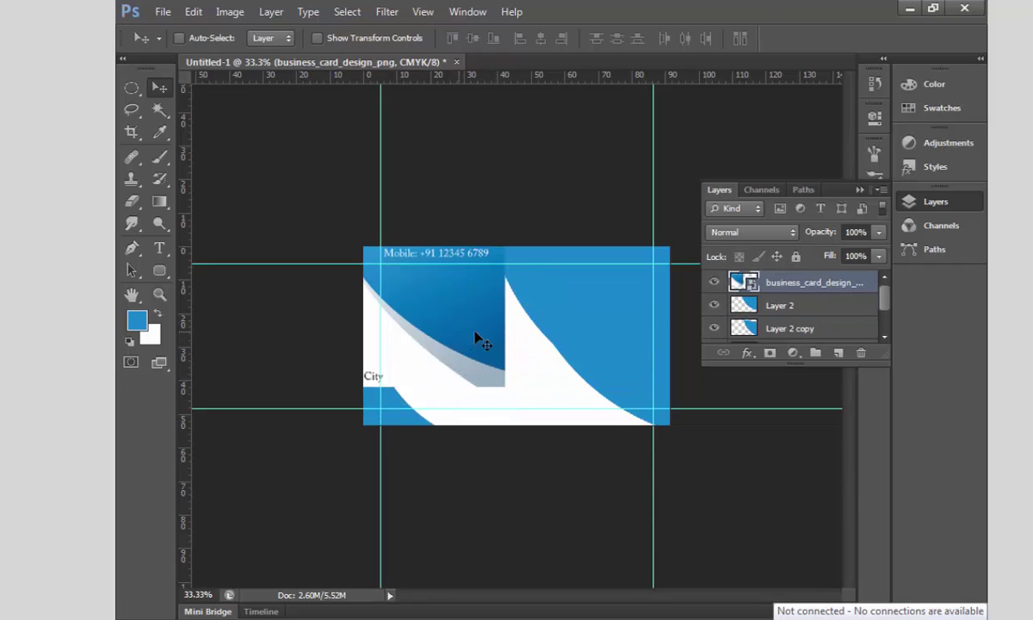
{"action": "left_click", "coordinate": [789, 334]}
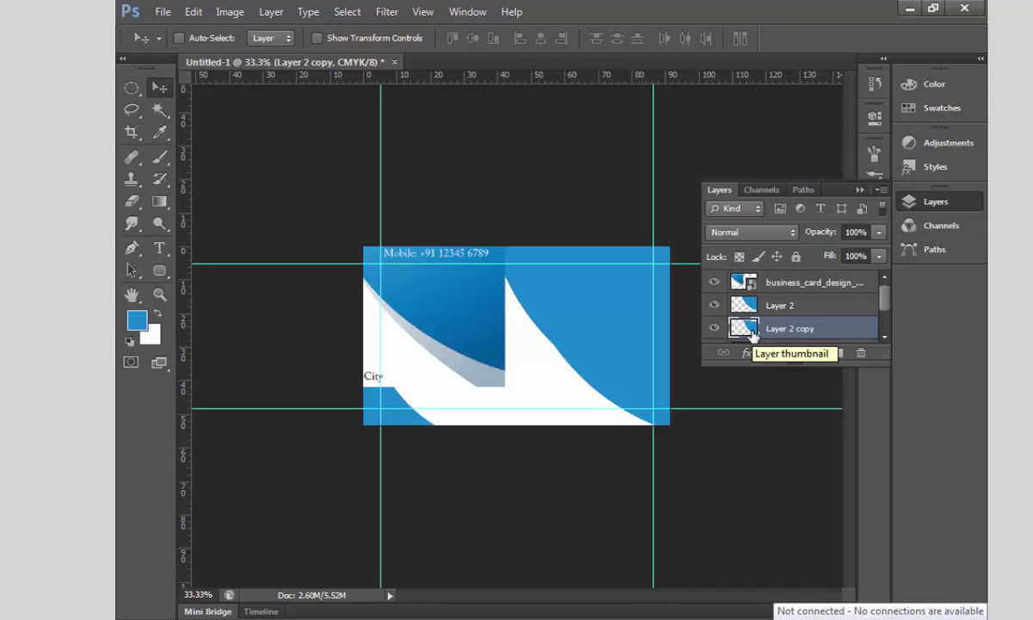
{"action": "left_click", "coordinate": [746, 329], "text": "ctrl"}
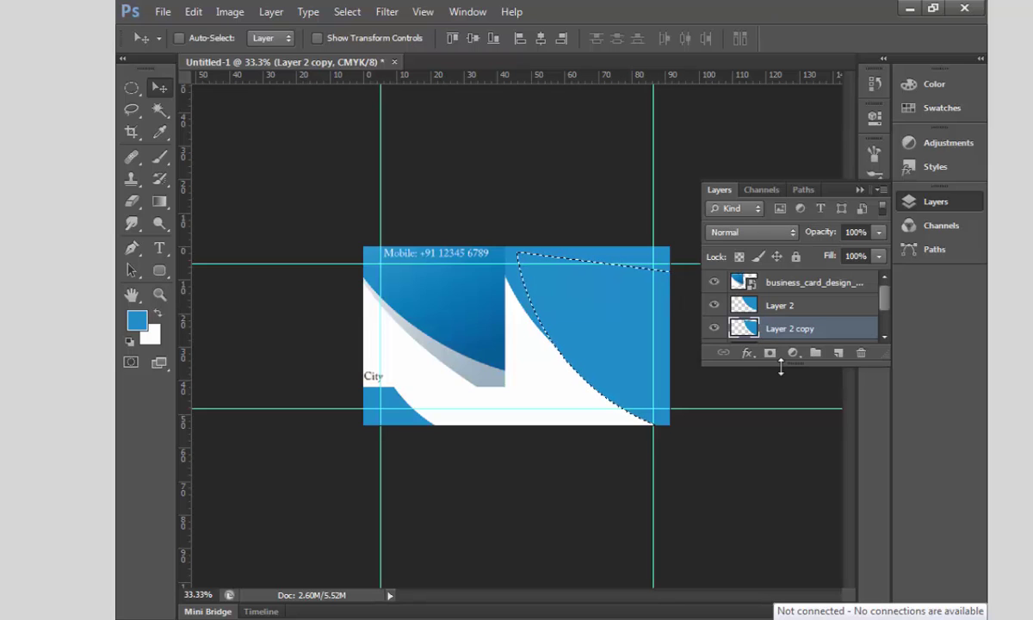
{"action": "key", "text": "ctrl+d"}
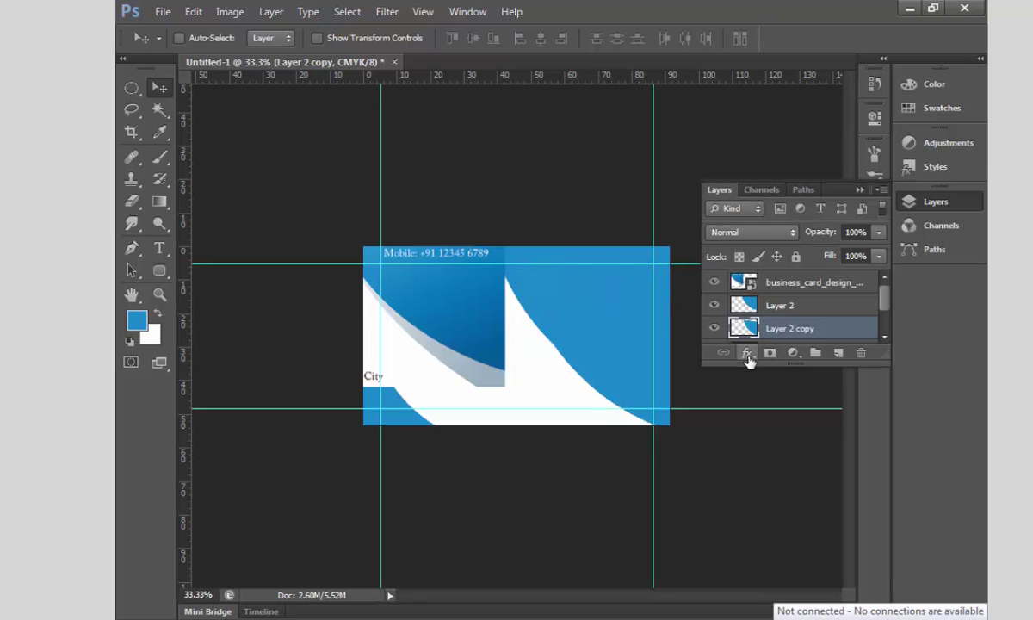
{"action": "left_click", "coordinate": [747, 355]}
{"action": "left_click", "coordinate": [805, 511]}
{"action": "left_click_drag", "start_coordinate": [584, 94], "coordinate": [623, 142]}
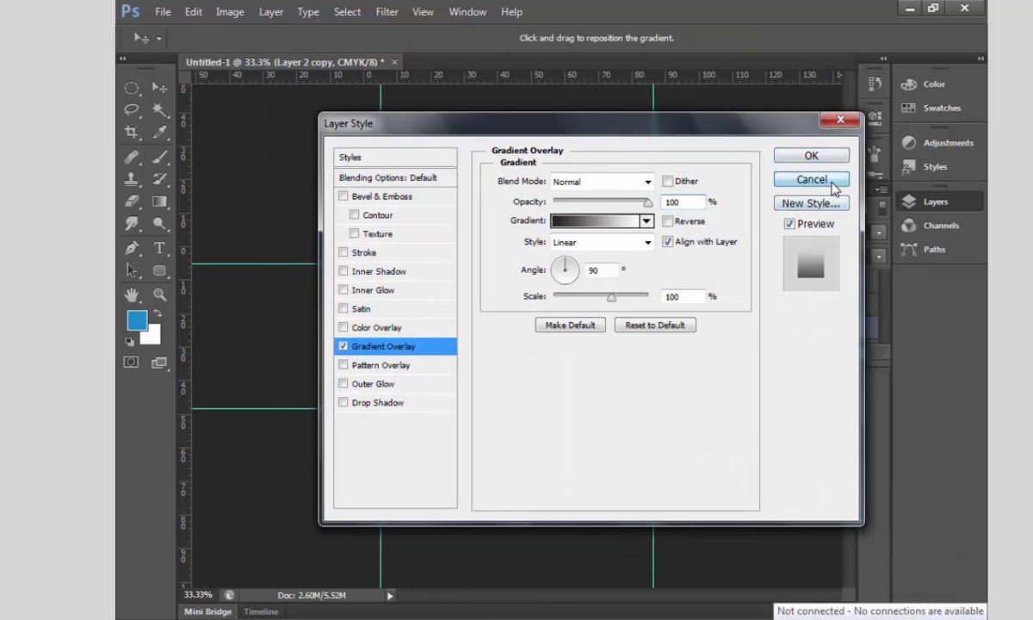
{"action": "left_click", "coordinate": [831, 183]}
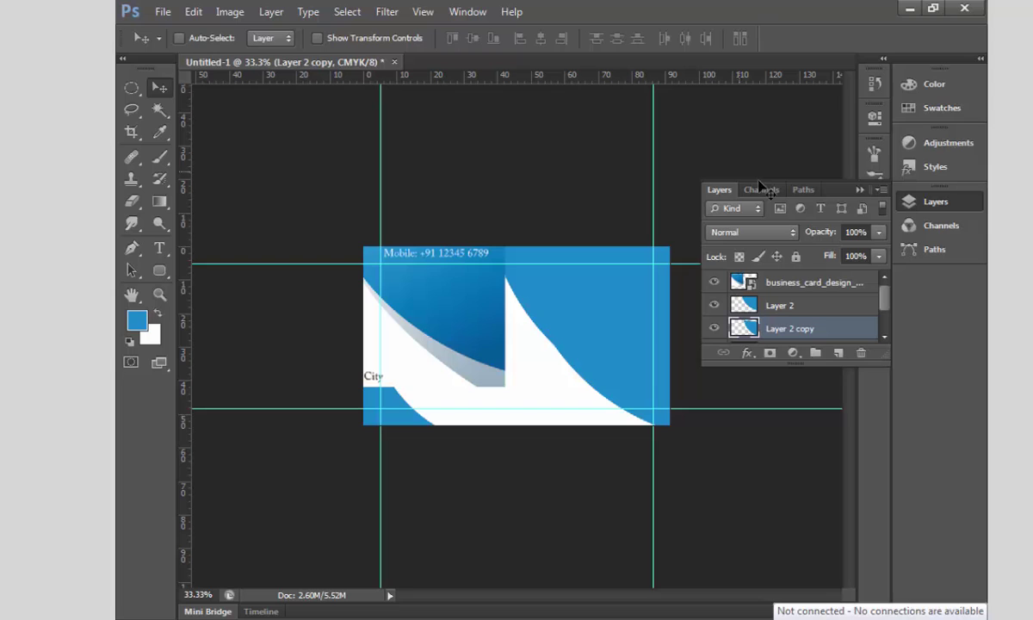
{"action": "left_click", "coordinate": [743, 328], "text": "ctrl"}
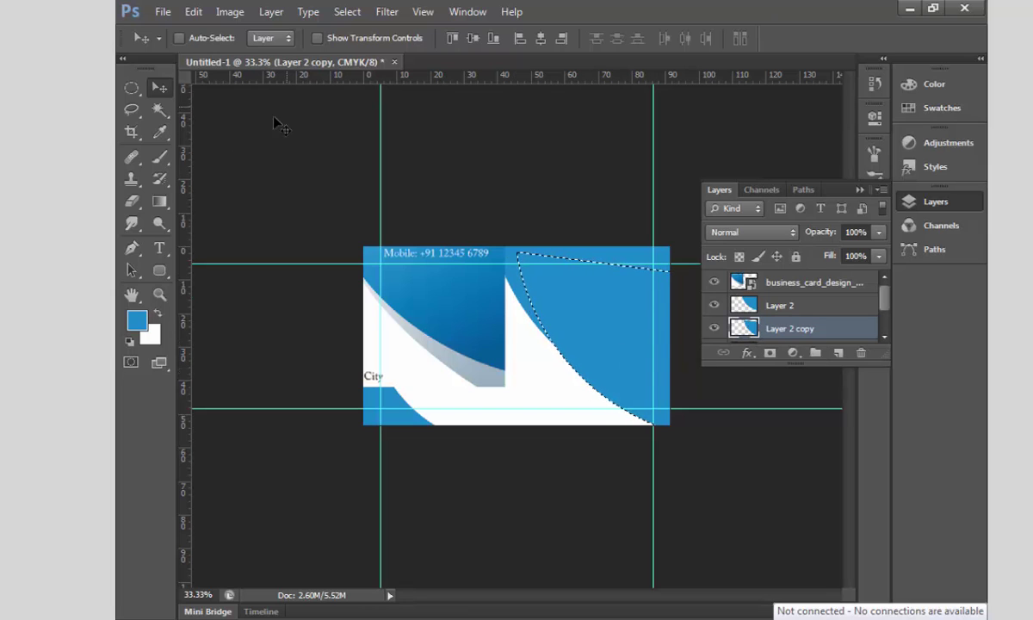
- Set up a Gradient tool gradient with both stops sampled from the card's grey-blue stripe
{"action": "left_click", "coordinate": [156, 202]}
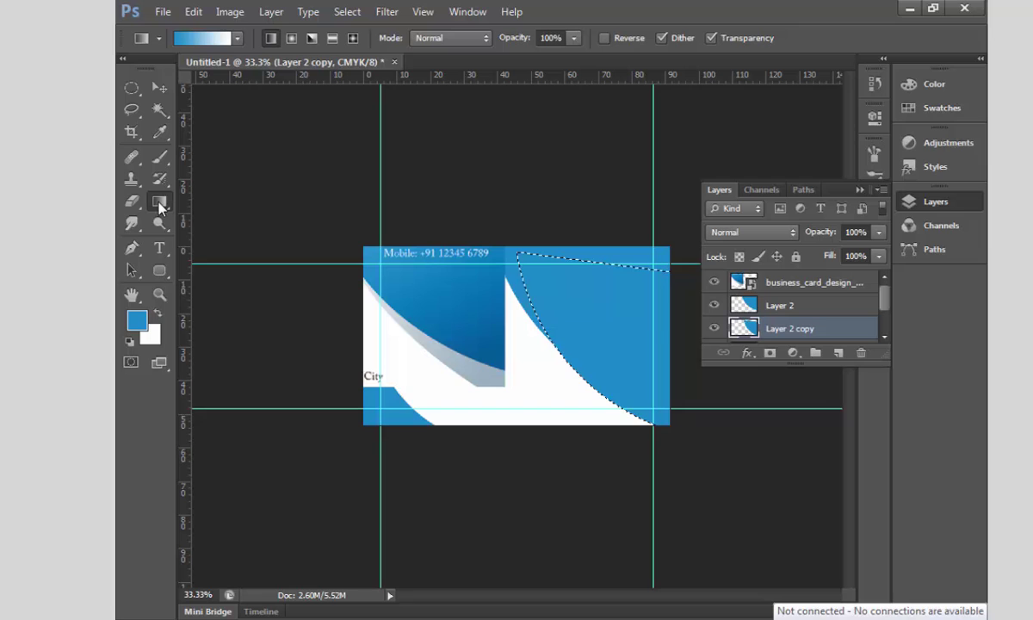
{"action": "left_click", "coordinate": [213, 38]}
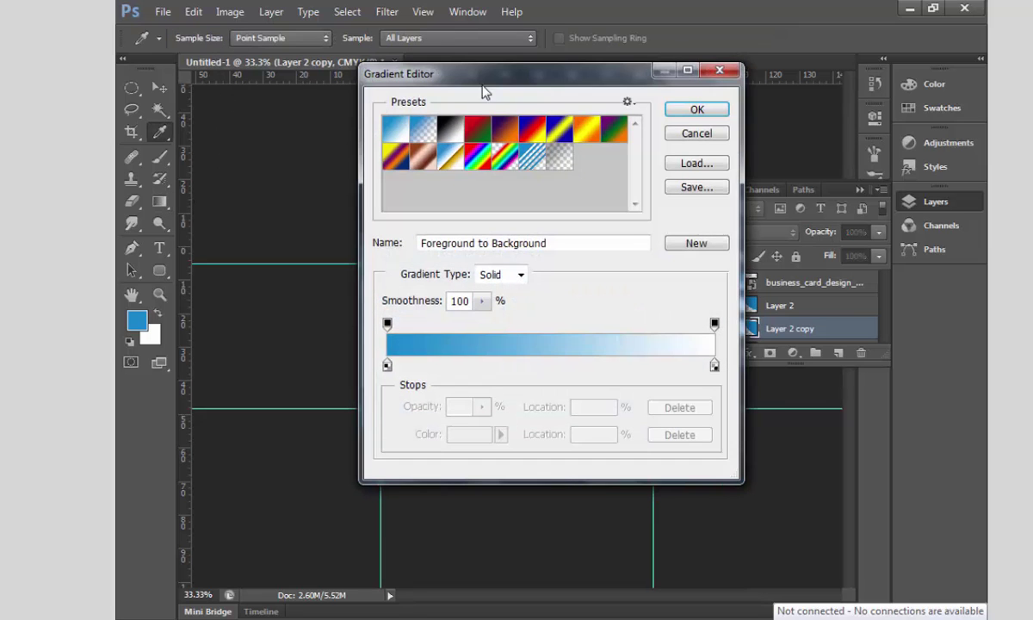
{"action": "left_click_drag", "start_coordinate": [484, 91], "coordinate": [678, 61]}
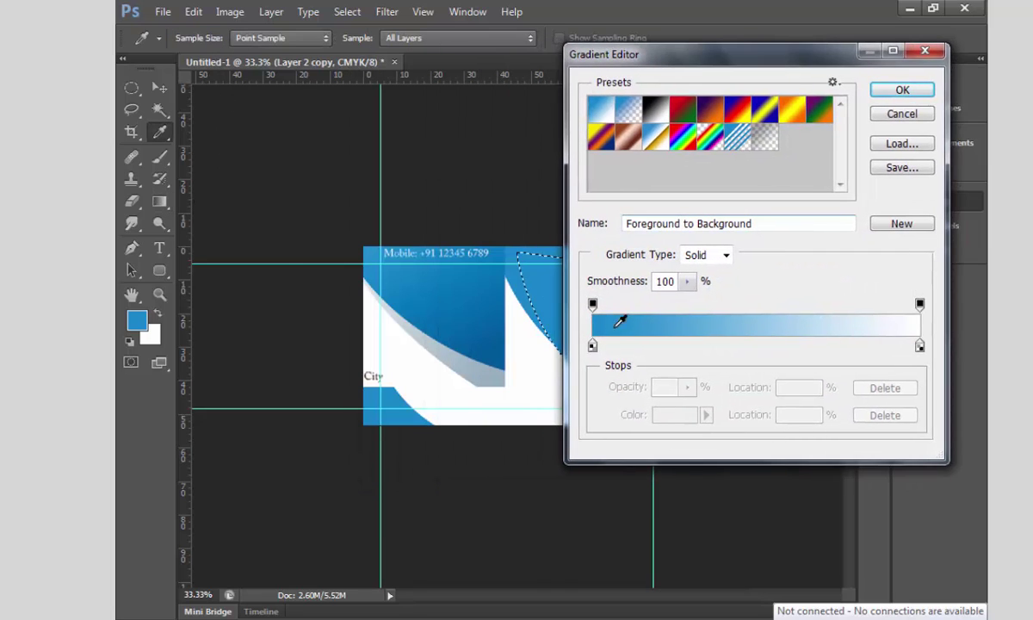
{"action": "left_click", "coordinate": [592, 345]}
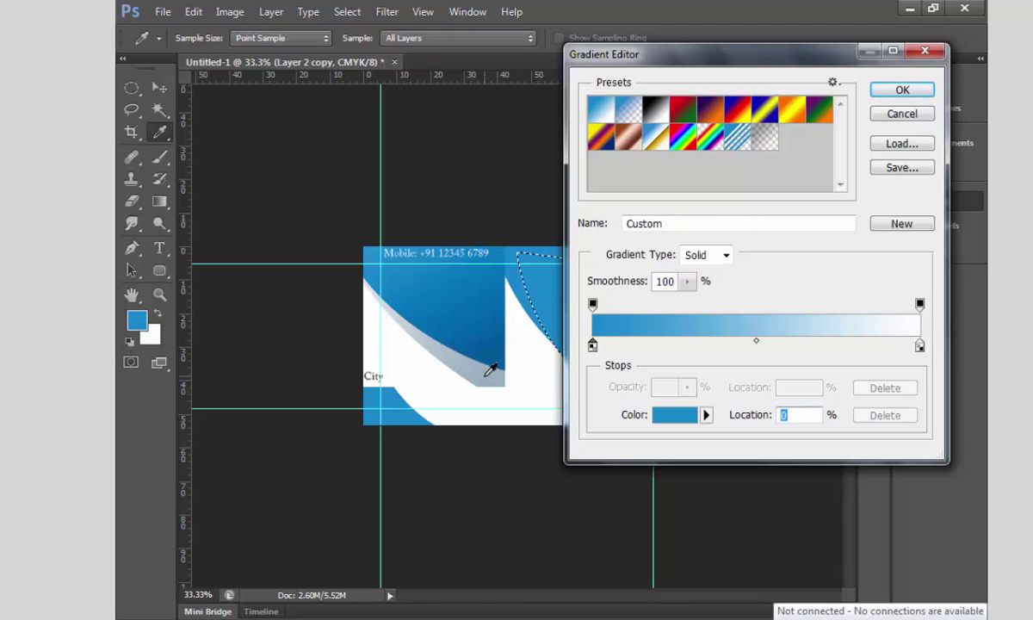
{"action": "left_click", "coordinate": [485, 374]}
{"action": "left_click", "coordinate": [919, 346]}
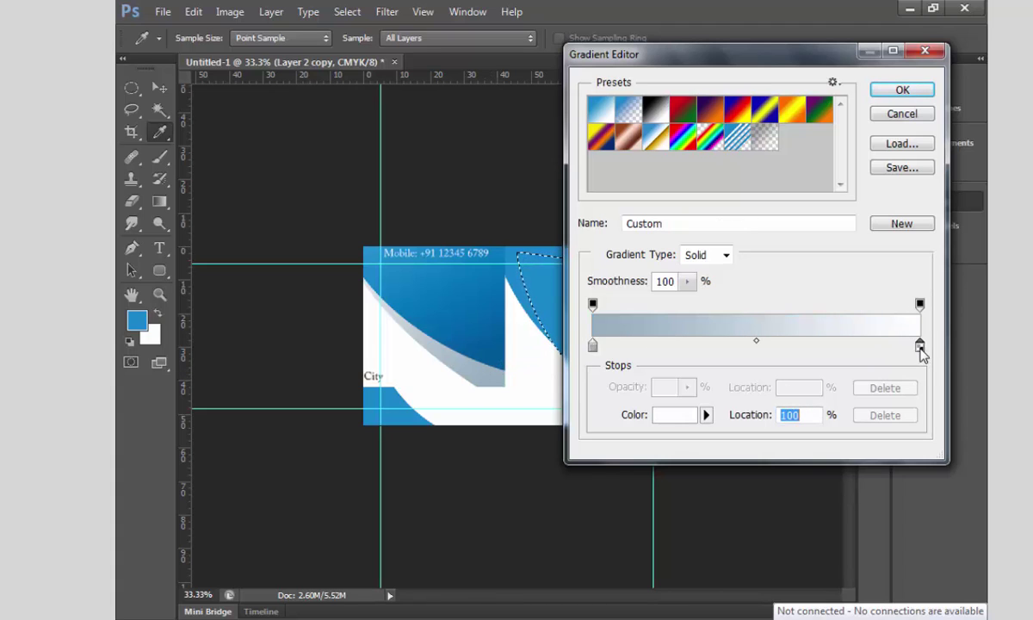
{"action": "left_click", "coordinate": [411, 326]}
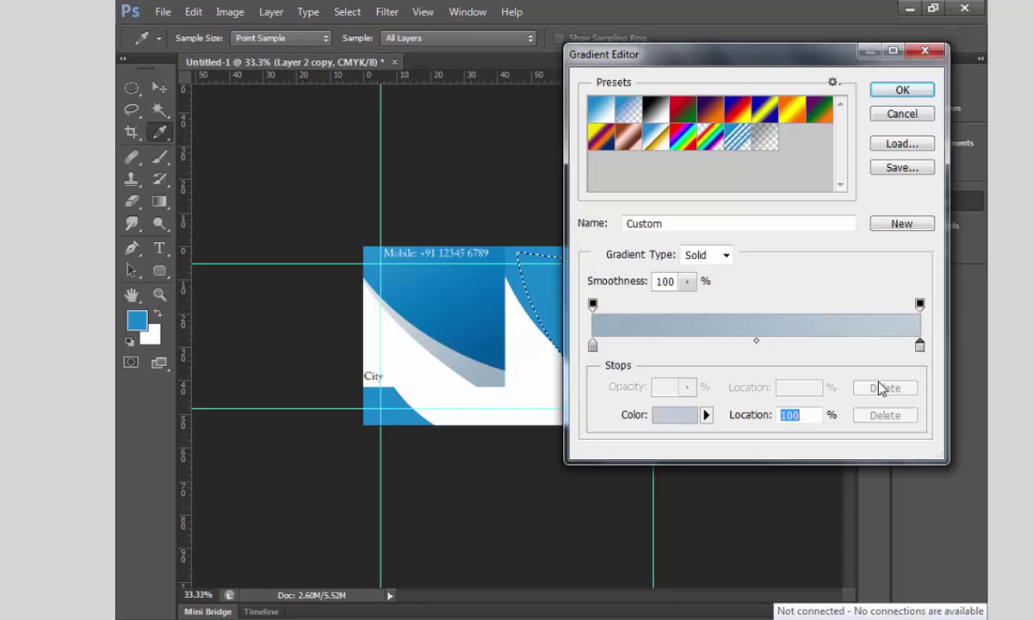
{"action": "left_click", "coordinate": [918, 93]}
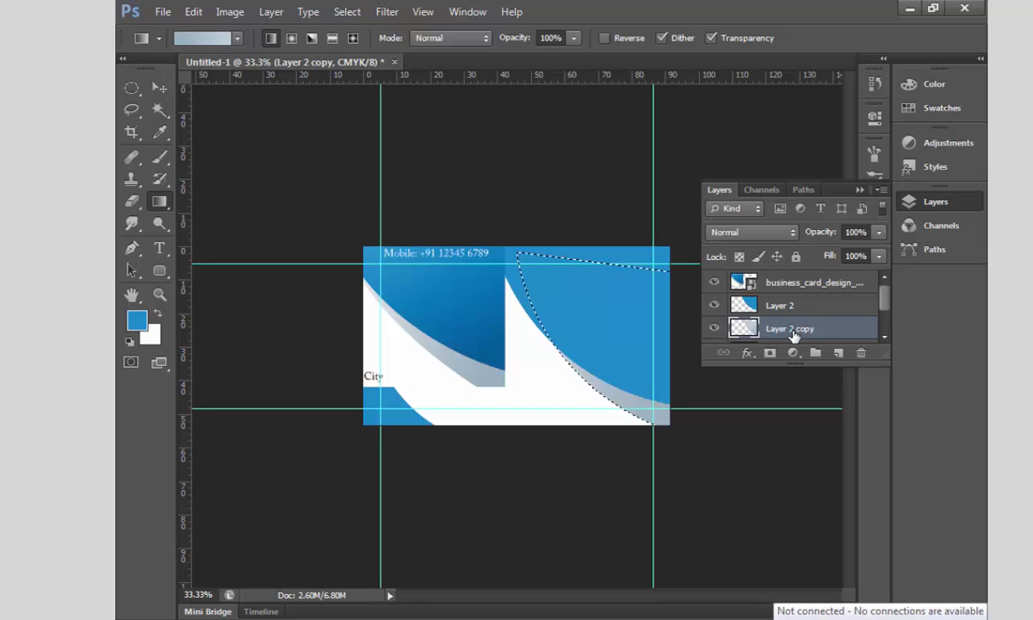
- Bring Layer 2 copy to the front and fill the curved selection with the grey gradient
{"action": "left_click", "coordinate": [272, 14]}
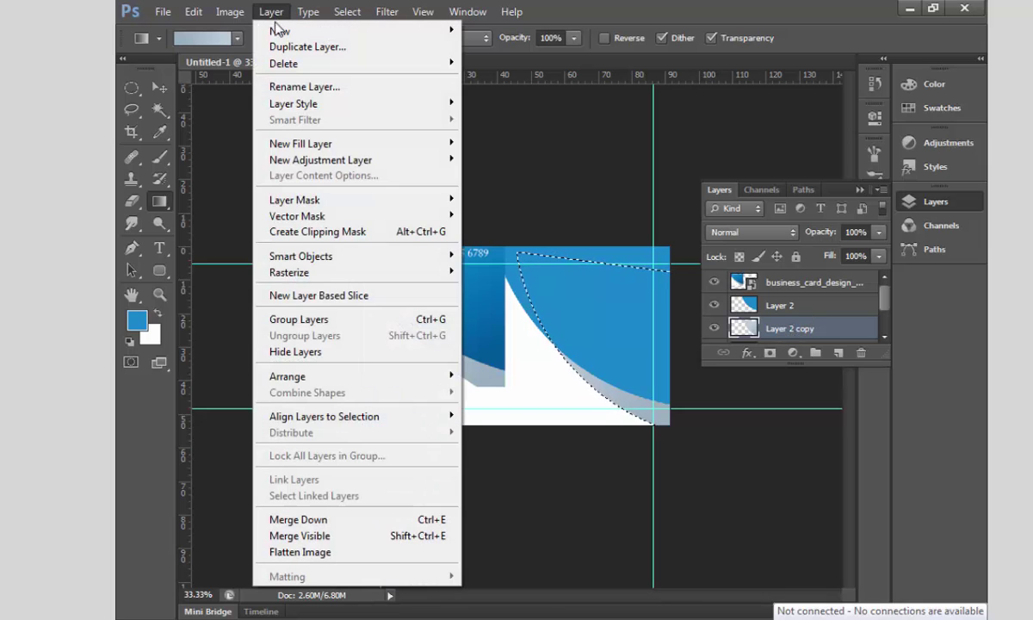
{"action": "mouse_move", "coordinate": [447, 376]}
{"action": "left_click", "coordinate": [521, 376]}
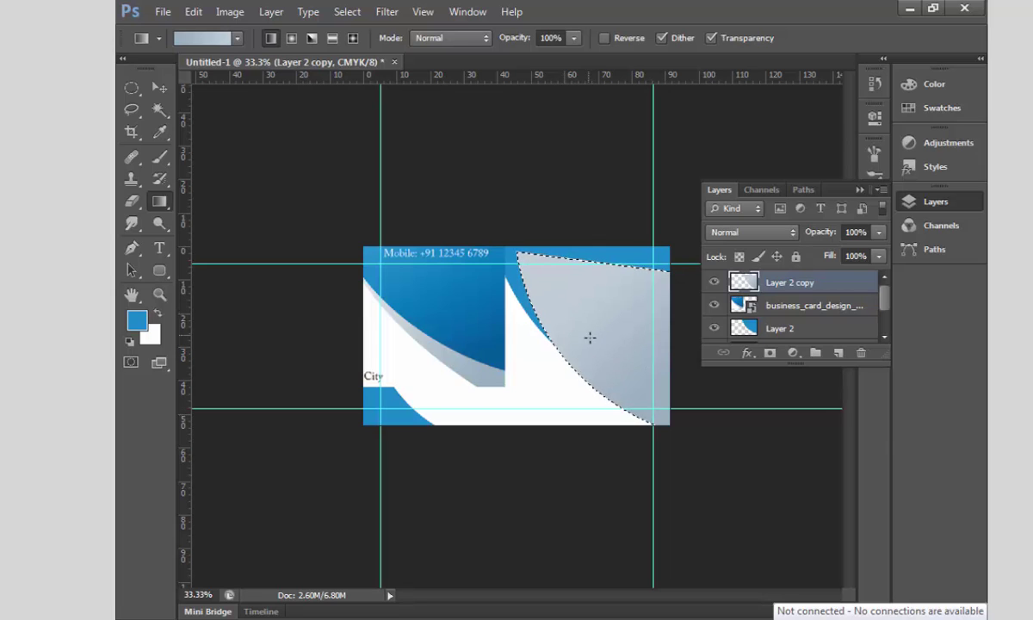
{"action": "left_click_drag", "start_coordinate": [561, 295], "coordinate": [657, 398]}
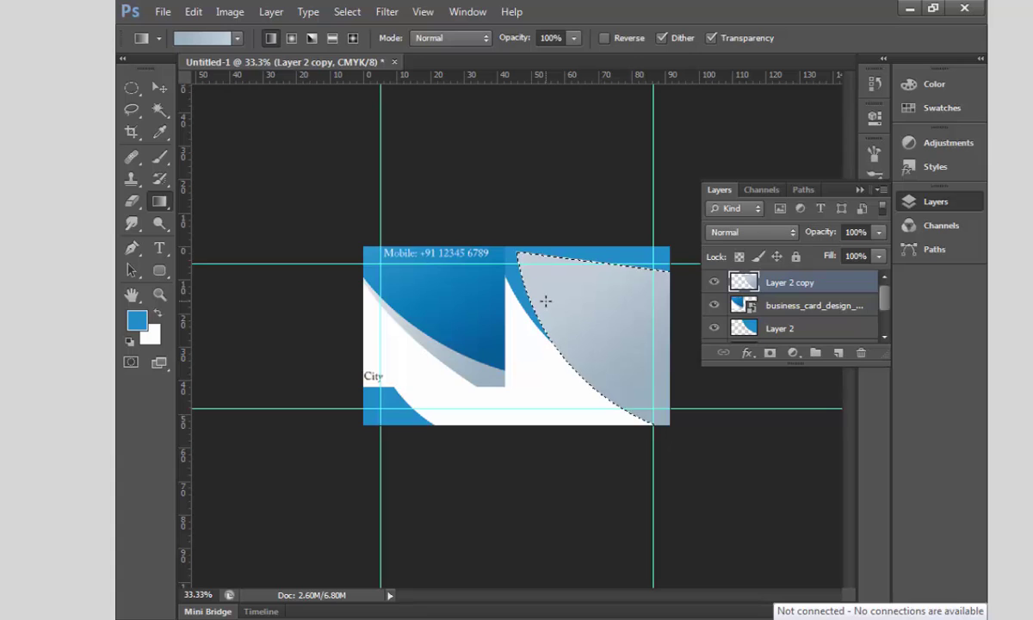
- Move Layer 2 copy back down the stack, clear the selection, and make Layer 2 active
{"action": "mouse_move", "coordinate": [796, 284]}
{"action": "left_mouse_down"}
{"action": "mouse_move", "coordinate": [800, 340]}
{"action": "mouse_move", "coordinate": [805, 302]}
{"action": "left_mouse_up"}
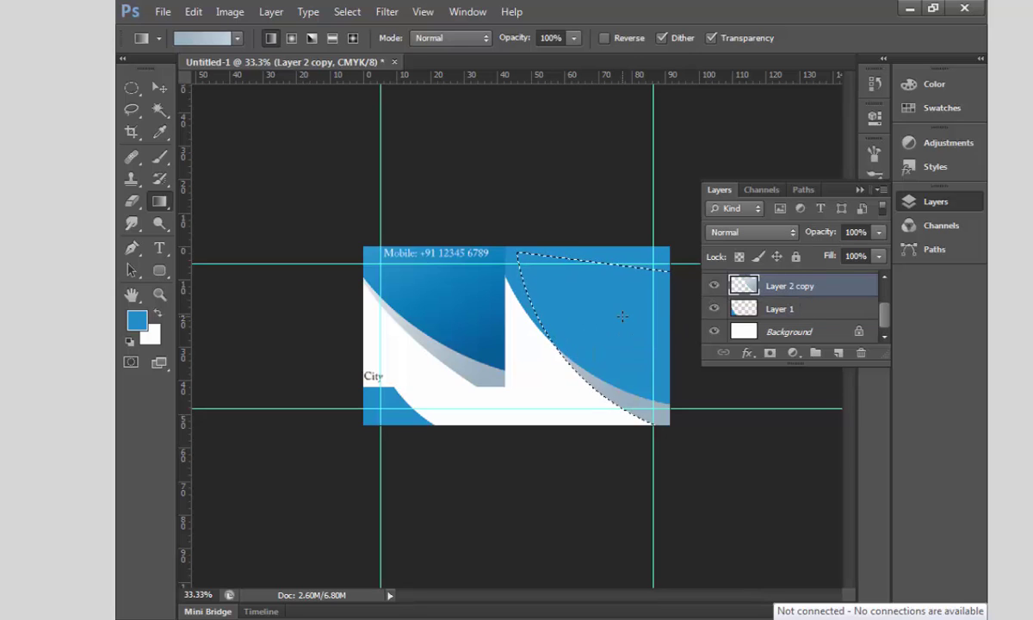
{"action": "key", "text": "ctrl+d"}
{"action": "left_click", "coordinate": [794, 313]}
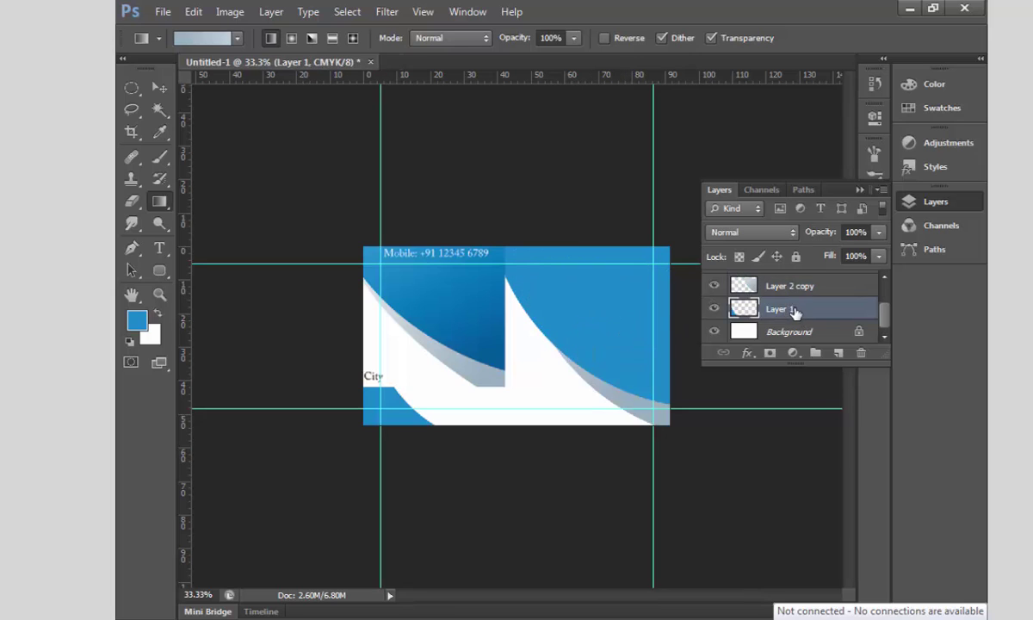
{"action": "scroll", "coordinate": [796, 309], "scroll_direction": "up", "scroll_amount": 2}
{"action": "left_click", "coordinate": [806, 308]}
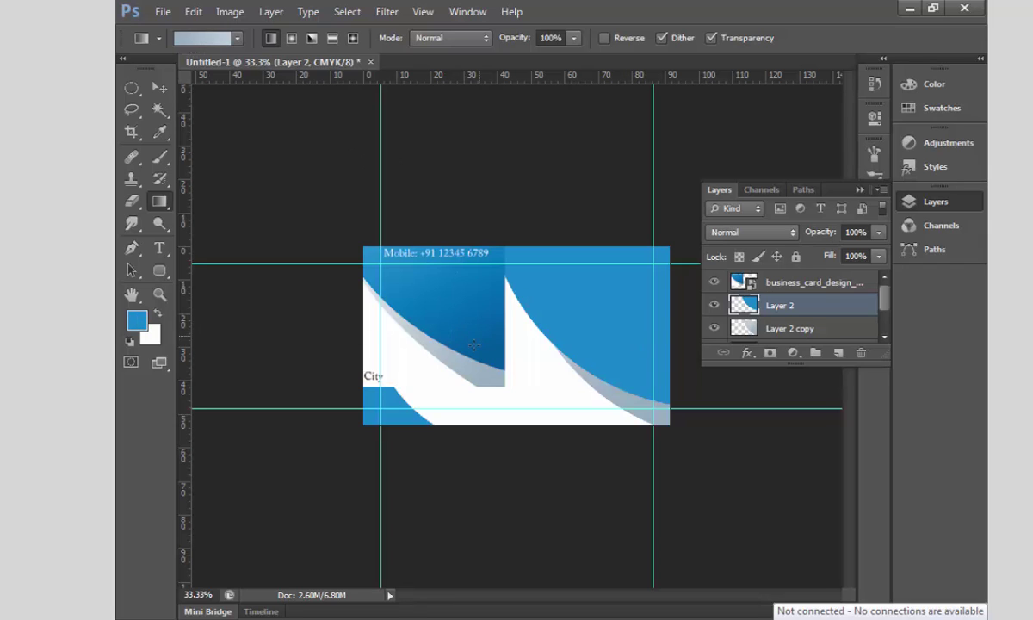
- Lasso the lower-right part of the blue curve and feather the selection by 50 px
{"action": "left_click", "coordinate": [131, 109]}
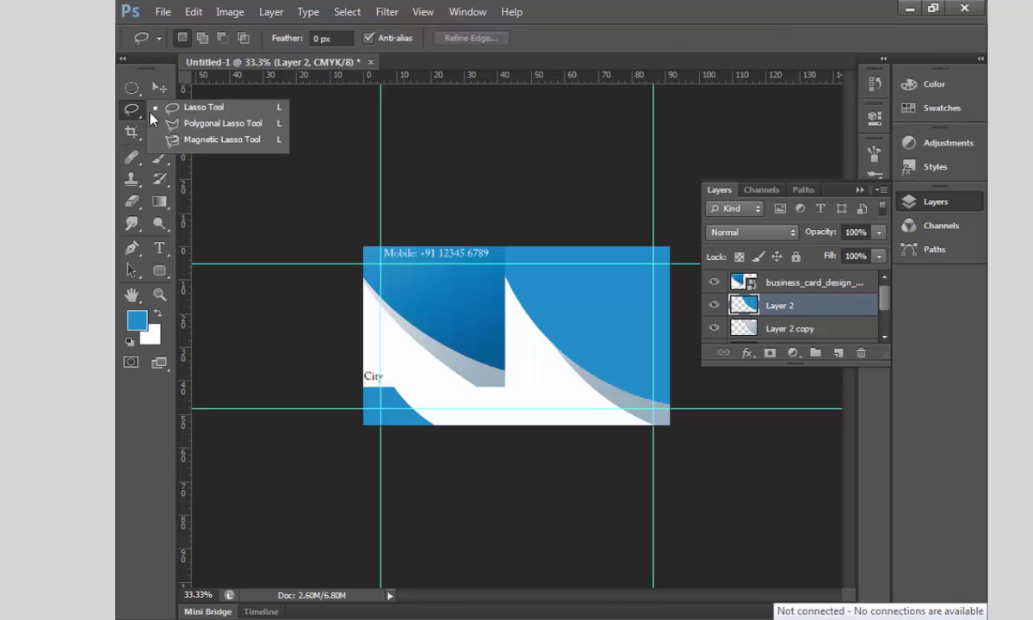
{"action": "left_click", "coordinate": [247, 113]}
{"action": "mouse_move", "coordinate": [570, 379]}
{"action": "left_mouse_down"}
{"action": "mouse_move", "coordinate": [571, 355]}
{"action": "mouse_move", "coordinate": [650, 271]}
{"action": "mouse_move", "coordinate": [701, 420]}
{"action": "mouse_move", "coordinate": [564, 464]}
{"action": "mouse_move", "coordinate": [558, 400]}
{"action": "left_mouse_up"}
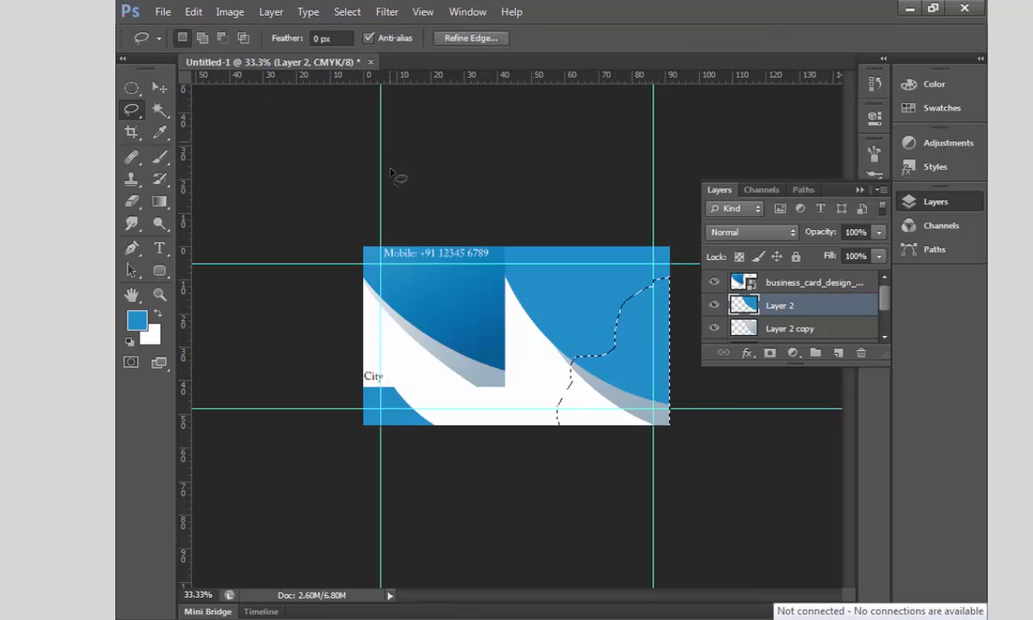
{"action": "left_click", "coordinate": [347, 12]}
{"action": "mouse_move", "coordinate": [384, 201]}
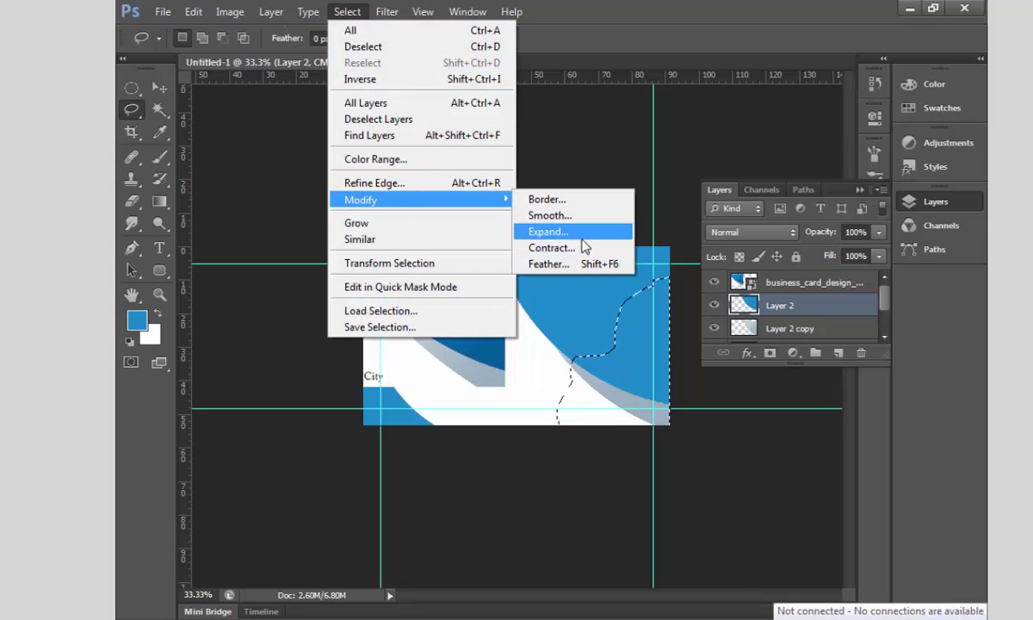
{"action": "left_click", "coordinate": [551, 264]}
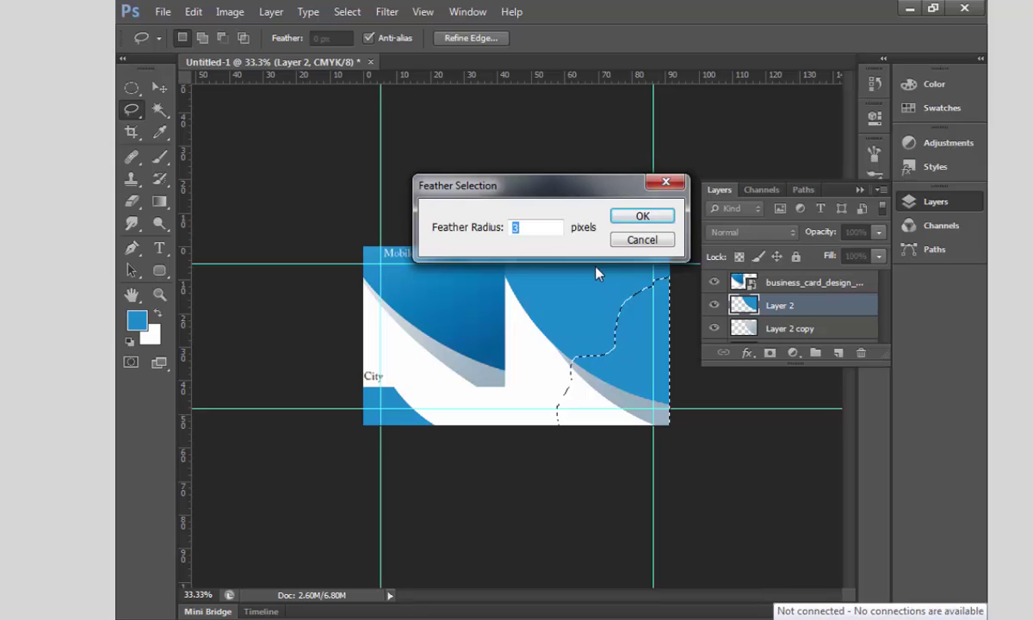
{"action": "type", "text": "50"}
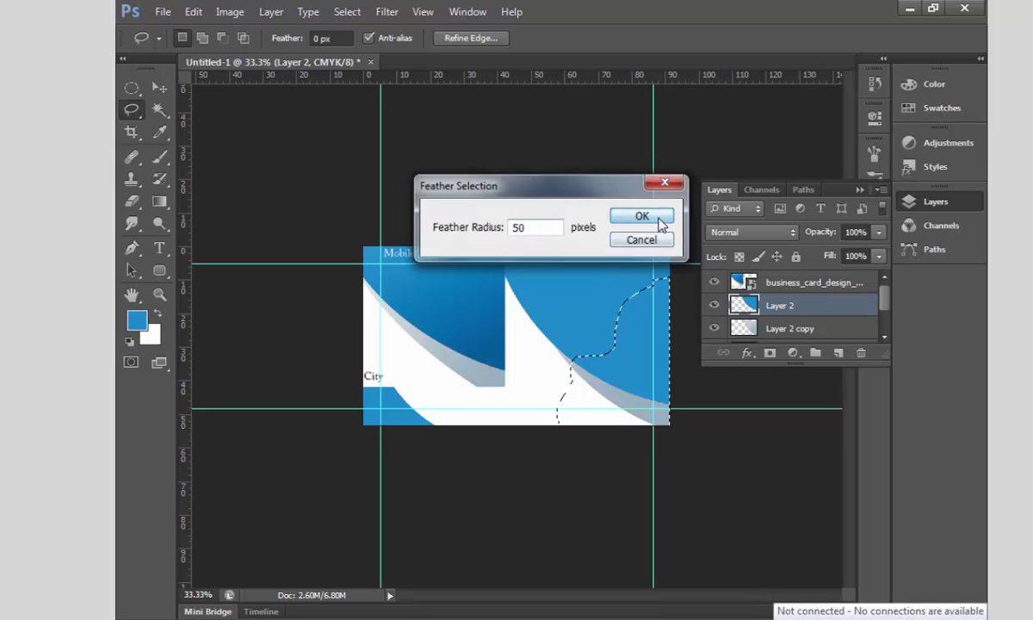
{"action": "left_click", "coordinate": [656, 220]}
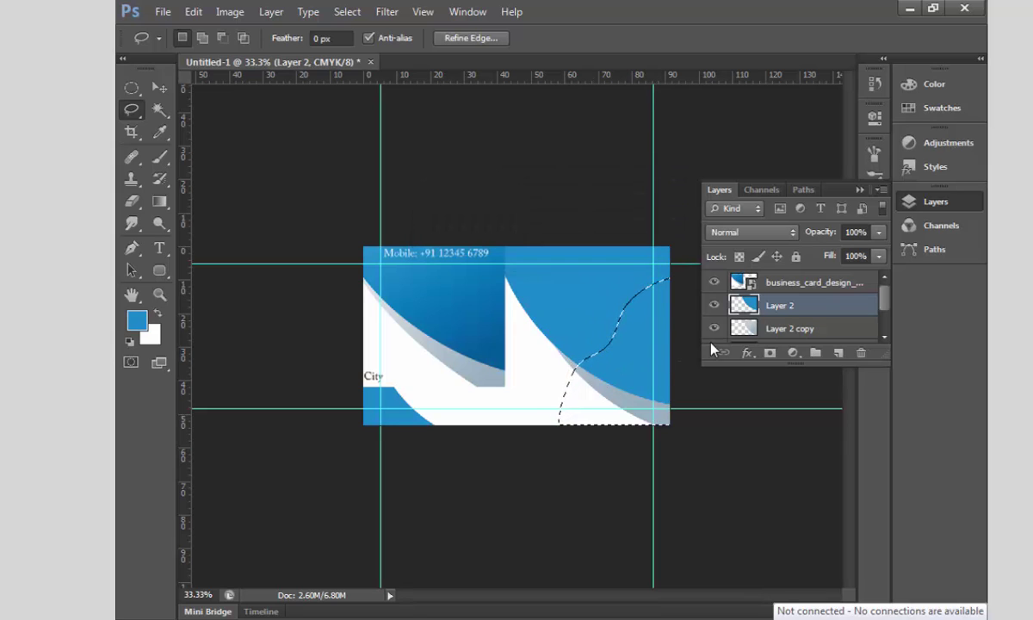
- Raise the curve in a Curves adjustment on that feathered area, then deselect
{"action": "left_click", "coordinate": [229, 11]}
{"action": "mouse_move", "coordinate": [272, 55]}
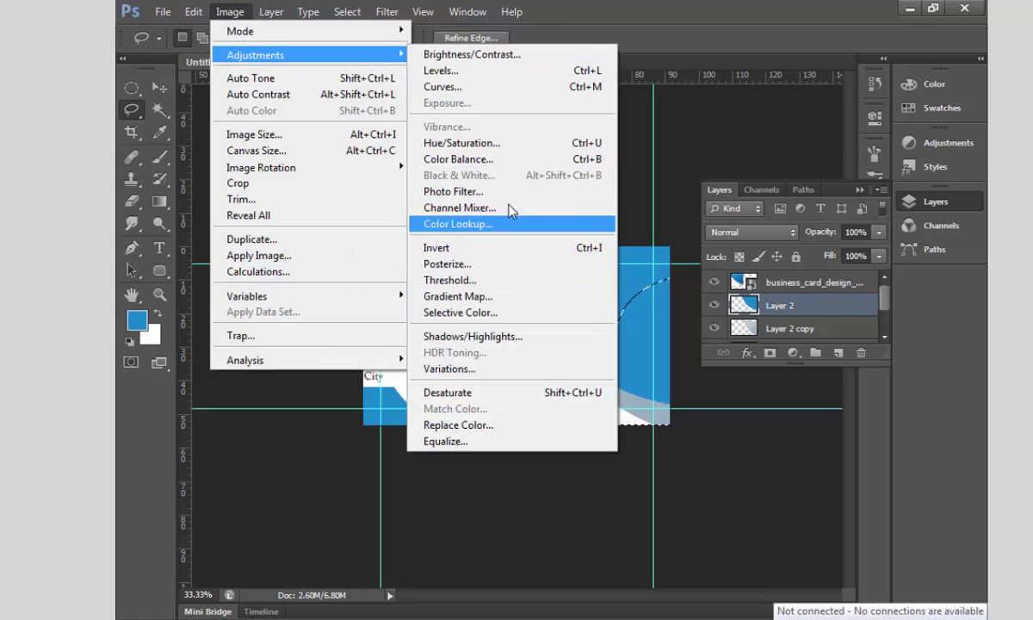
{"action": "left_click", "coordinate": [502, 87]}
{"action": "left_click_drag", "start_coordinate": [514, 74], "coordinate": [323, 68]}
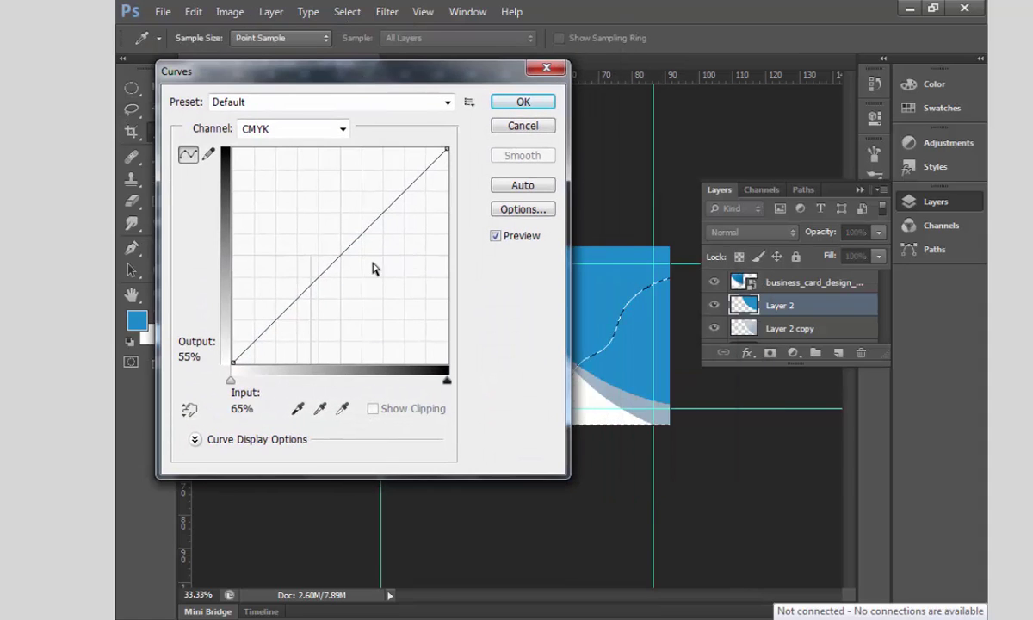
{"action": "mouse_move", "coordinate": [373, 270]}
{"action": "left_mouse_down"}
{"action": "mouse_move", "coordinate": [353, 255]}
{"action": "mouse_move", "coordinate": [355, 271]}
{"action": "mouse_move", "coordinate": [343, 196]}
{"action": "left_mouse_up"}
{"action": "left_click", "coordinate": [524, 103]}
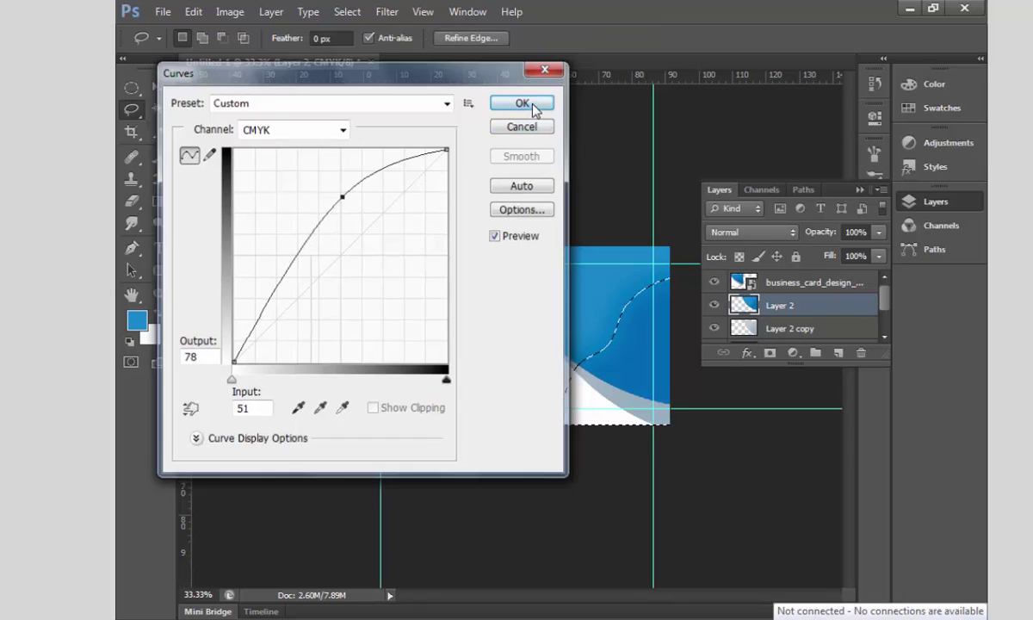
{"action": "key", "text": "ctrl+d"}
{"action": "key", "text": "v"}
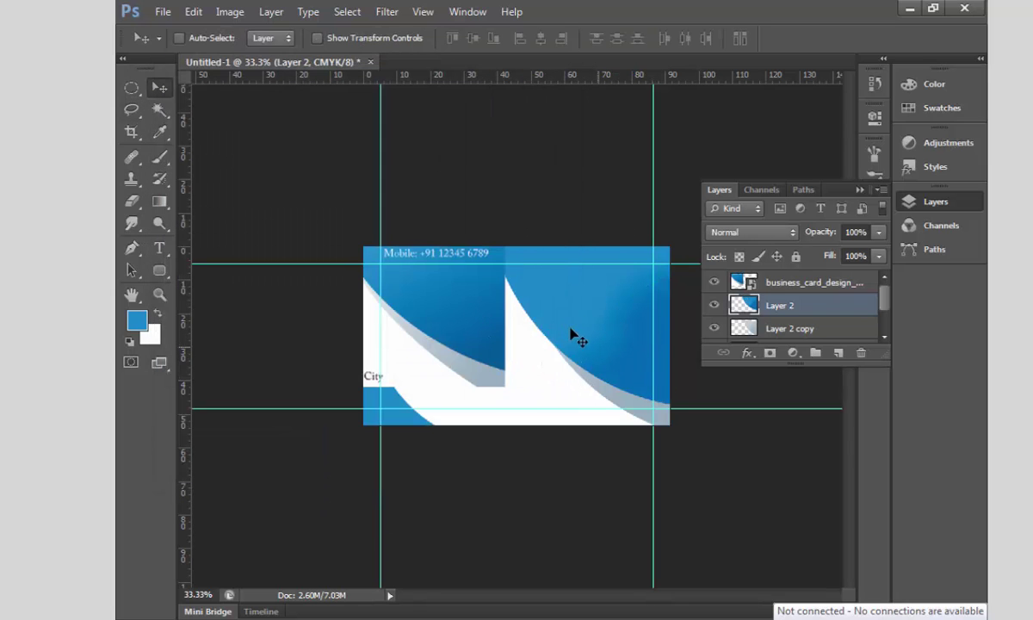
- Restore the feathered selection on Layer 2 and apply a second Curves adjustment raising the point to 54/58
{"action": "key", "text": "ctrl+shift+d"}
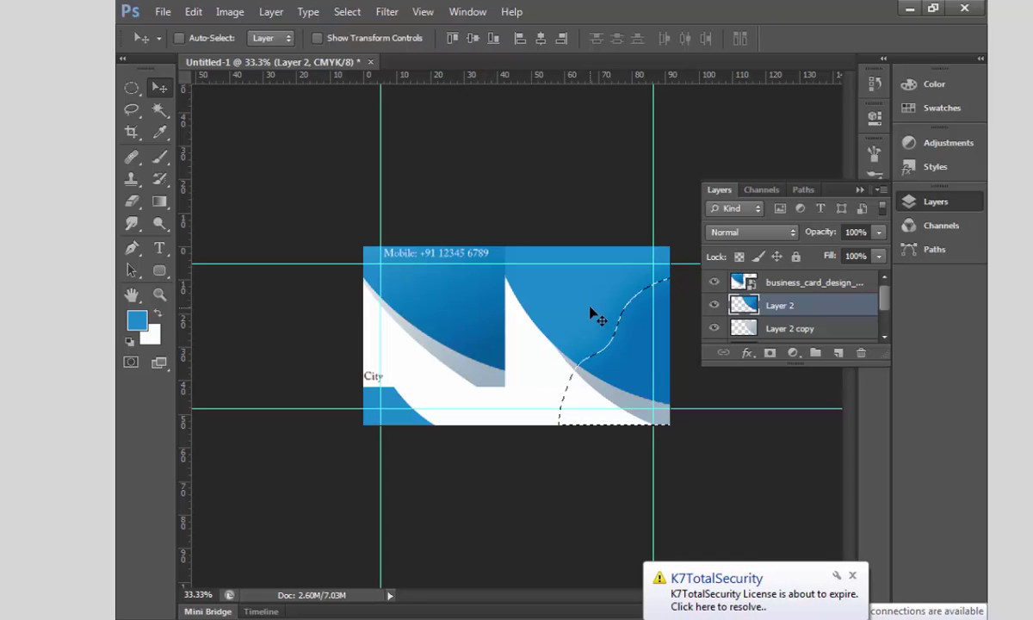
{"action": "right_click", "coordinate": [602, 313]}
{"action": "left_click", "coordinate": [622, 321]}
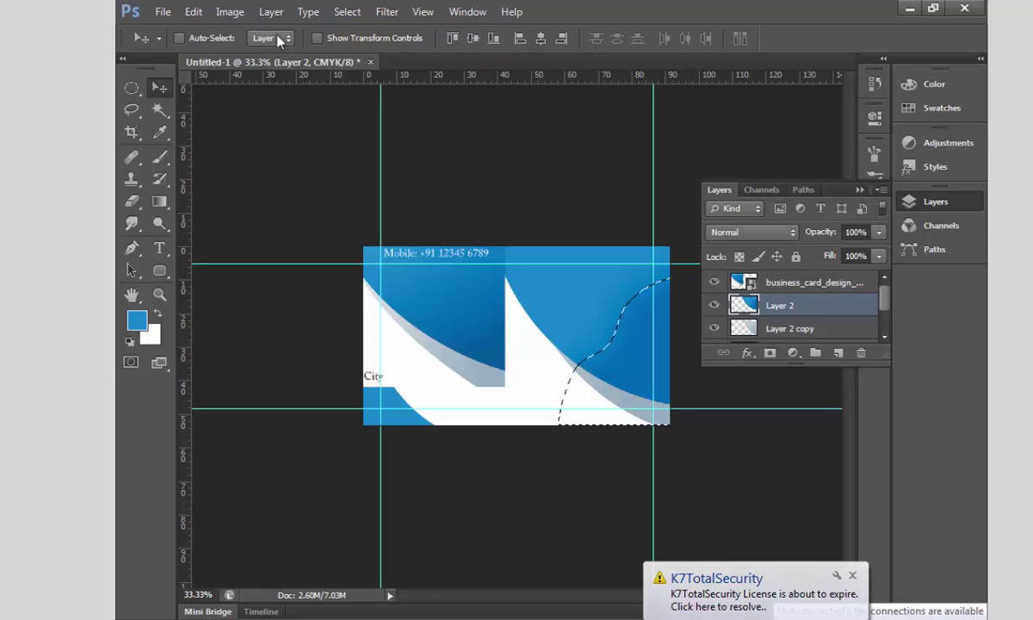
{"action": "left_click", "coordinate": [271, 11]}
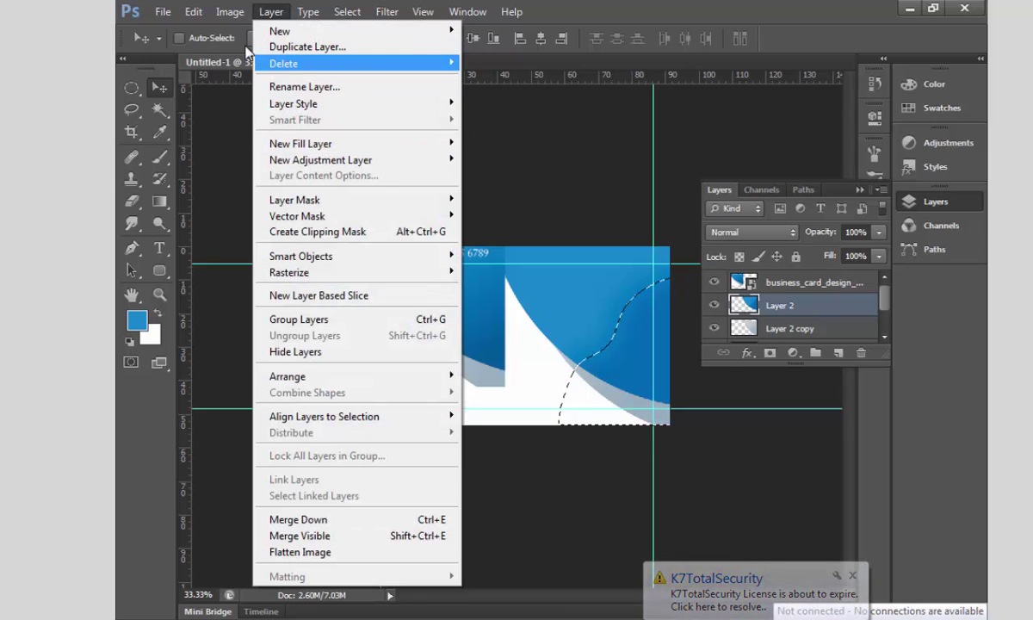
{"action": "mouse_move", "coordinate": [230, 11]}
{"action": "mouse_move", "coordinate": [258, 55]}
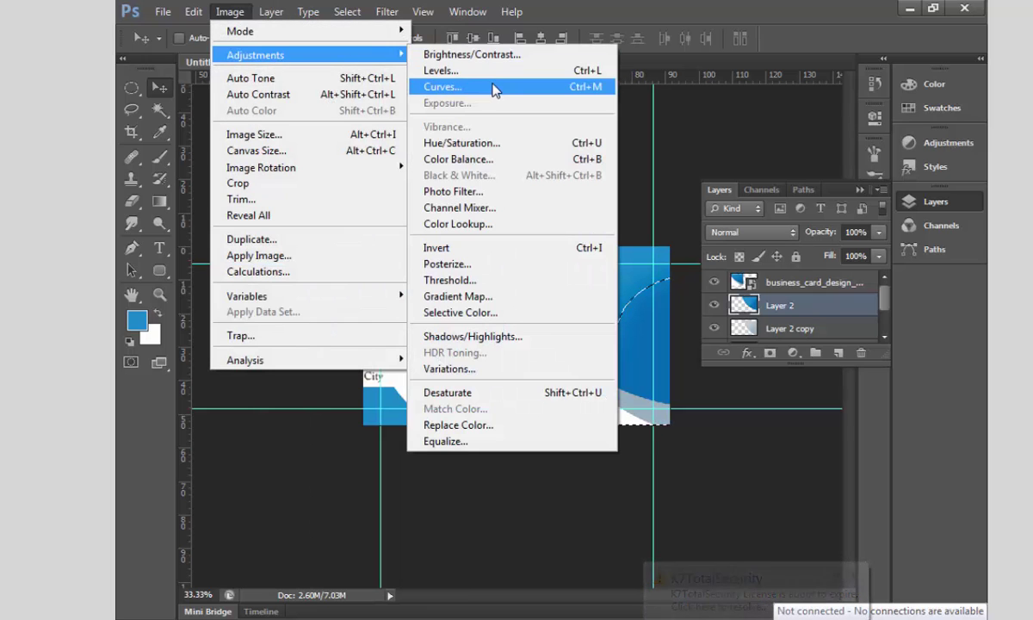
{"action": "left_click", "coordinate": [442, 86]}
{"action": "left_click_drag", "start_coordinate": [351, 239], "coordinate": [344, 213]}
{"action": "left_click", "coordinate": [522, 102]}
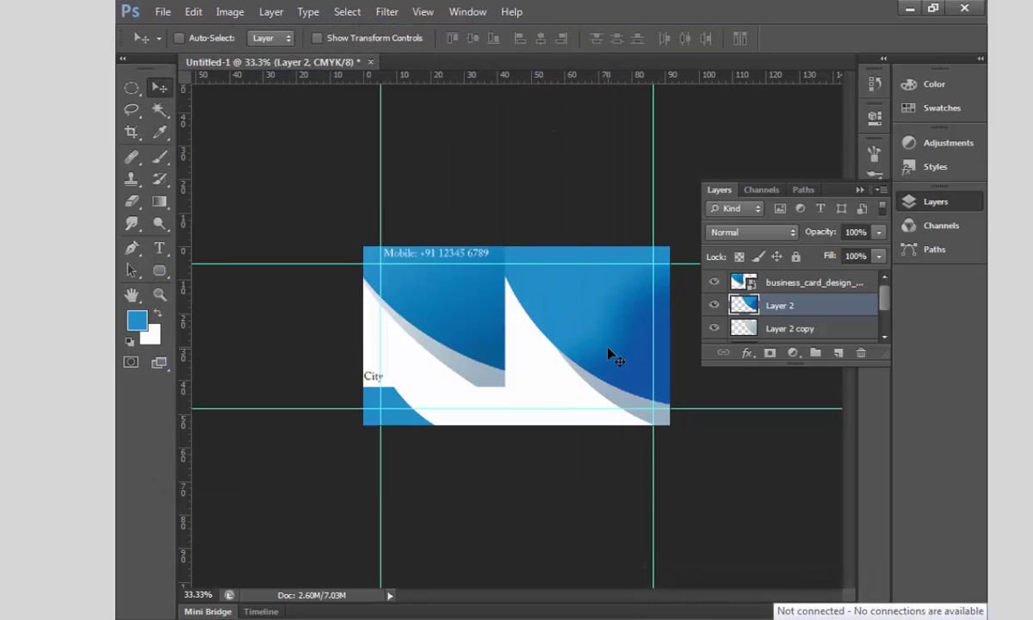
- Delete the business_card_design reference image layer
{"action": "right_click", "coordinate": [459, 322]}
{"action": "left_click", "coordinate": [507, 327]}
{"action": "left_click_drag", "start_coordinate": [551, 299], "coordinate": [635, 317]}
{"action": "key", "text": "Delete"}
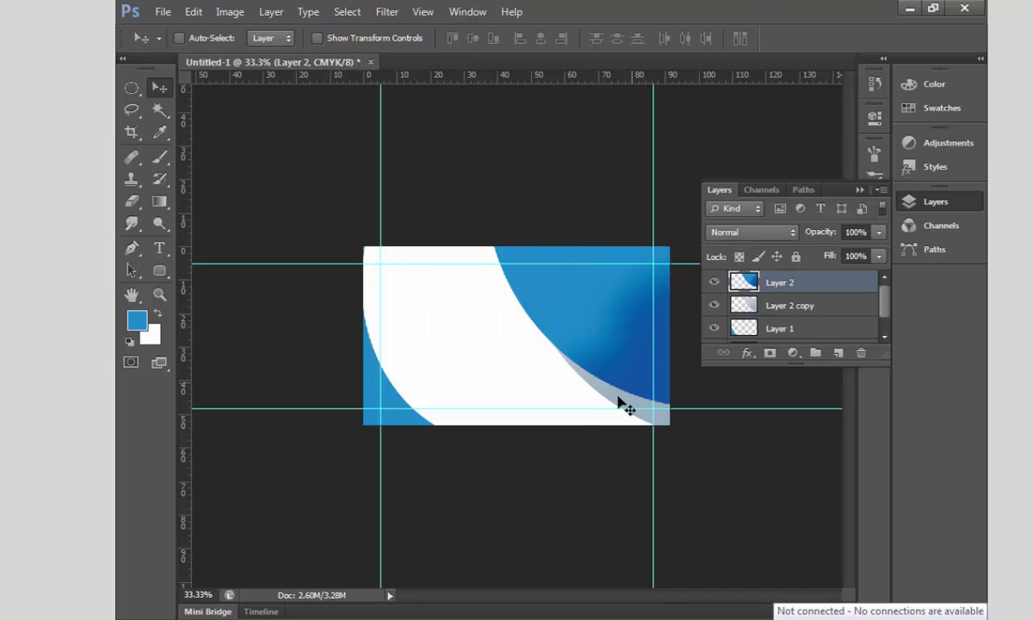
- Make Layer 1 active and open its layer effects (fx) list
{"action": "right_click", "coordinate": [389, 400]}
{"action": "left_click", "coordinate": [430, 412]}
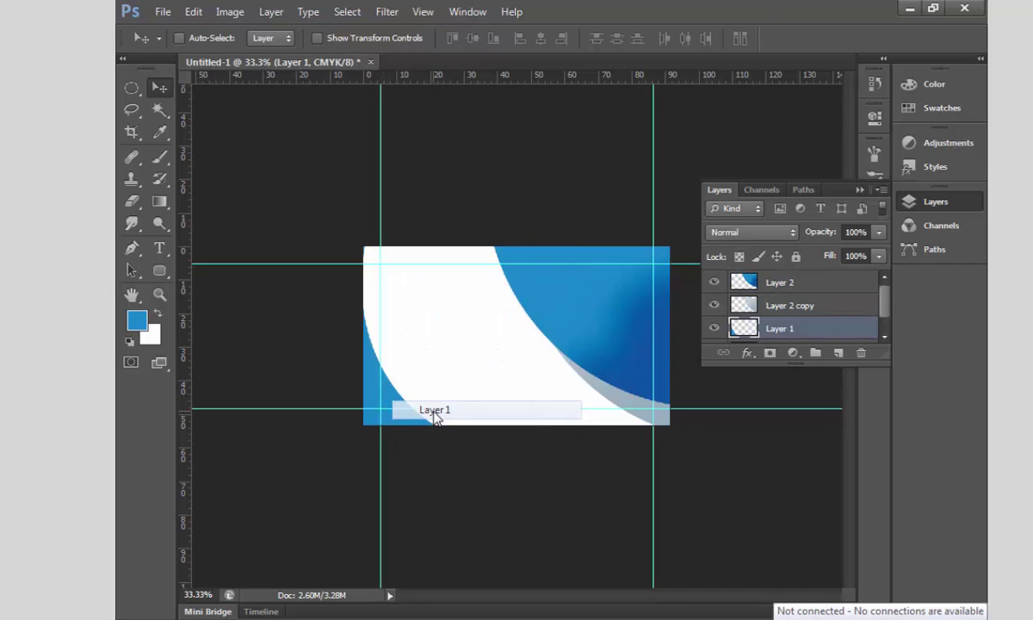
{"action": "left_click", "coordinate": [135, 114]}
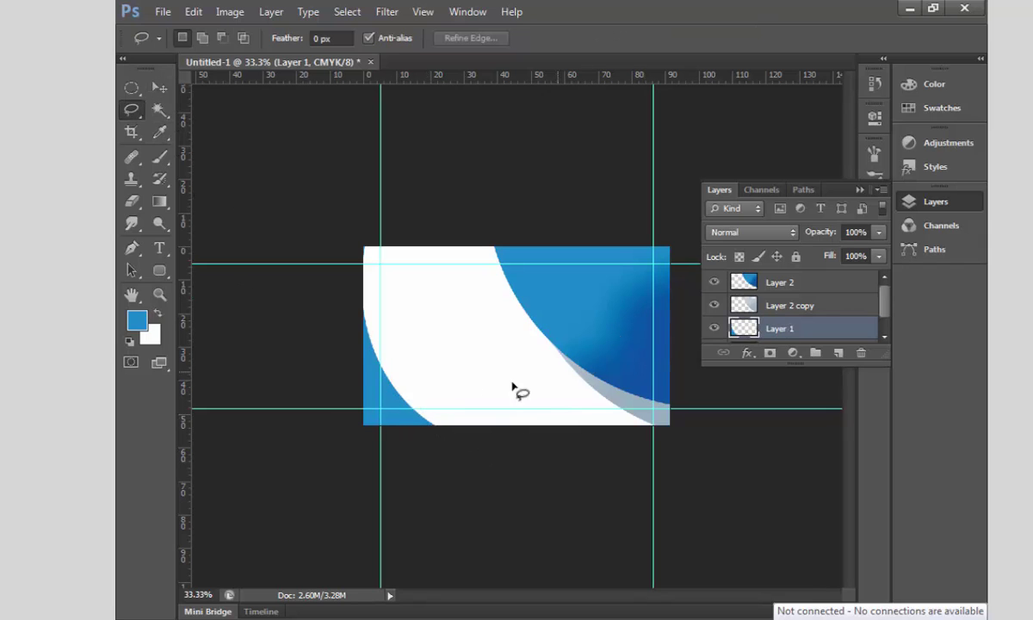
{"action": "left_click", "coordinate": [157, 90]}
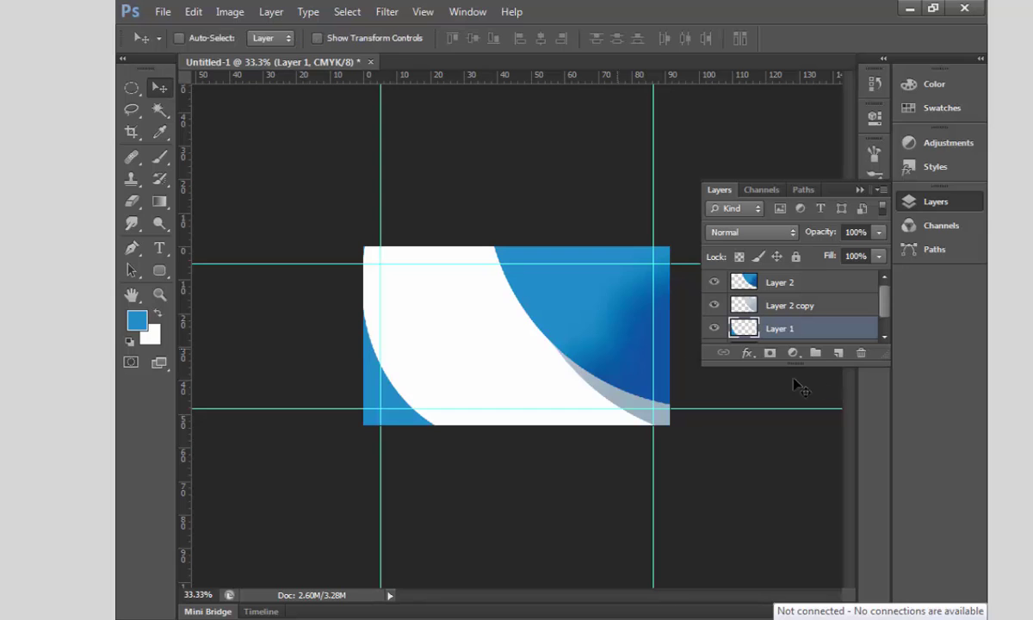
{"action": "right_click", "coordinate": [791, 332]}
{"action": "left_click", "coordinate": [746, 317]}
{"action": "left_click", "coordinate": [747, 353]}
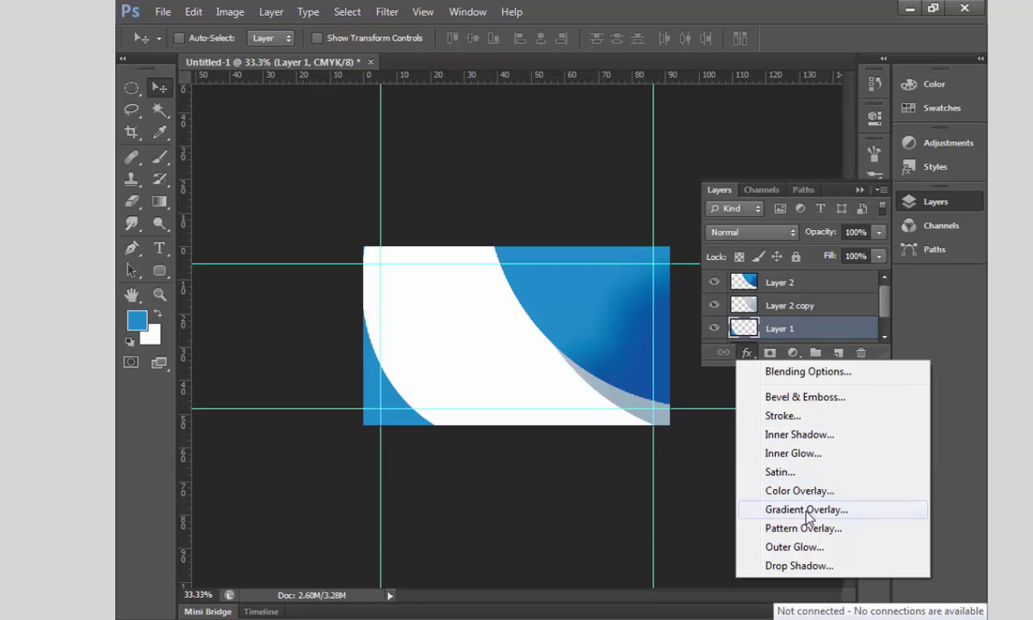
- Add a Gradient Overlay to Layer 1 running from the sampled card blue to dark blue
{"action": "left_click", "coordinate": [779, 509]}
{"action": "left_click_drag", "start_coordinate": [622, 123], "coordinate": [820, 136]}
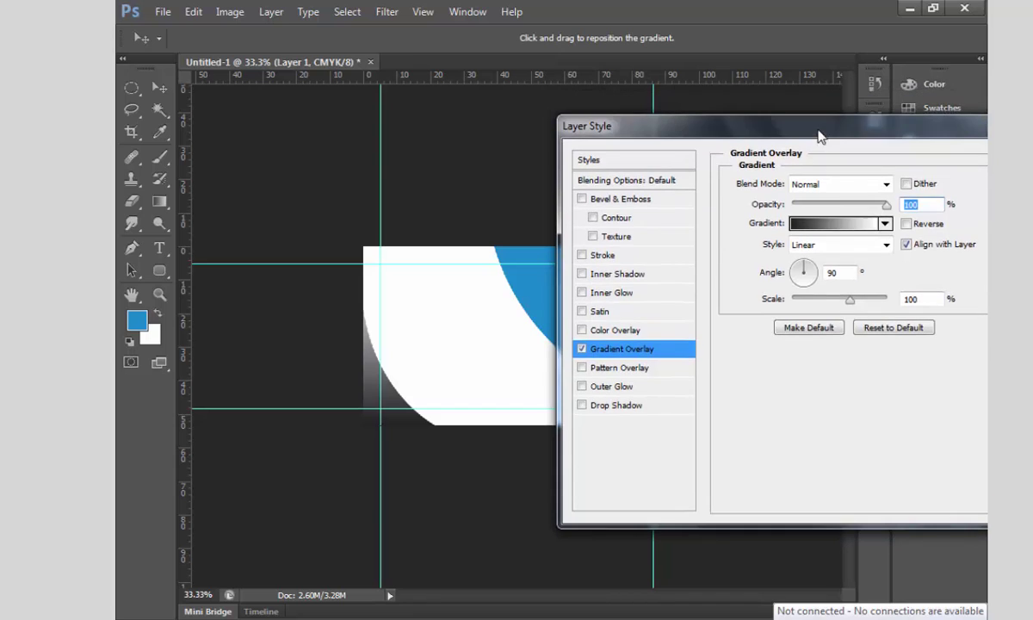
{"action": "left_click", "coordinate": [835, 224]}
{"action": "left_click", "coordinate": [607, 121]}
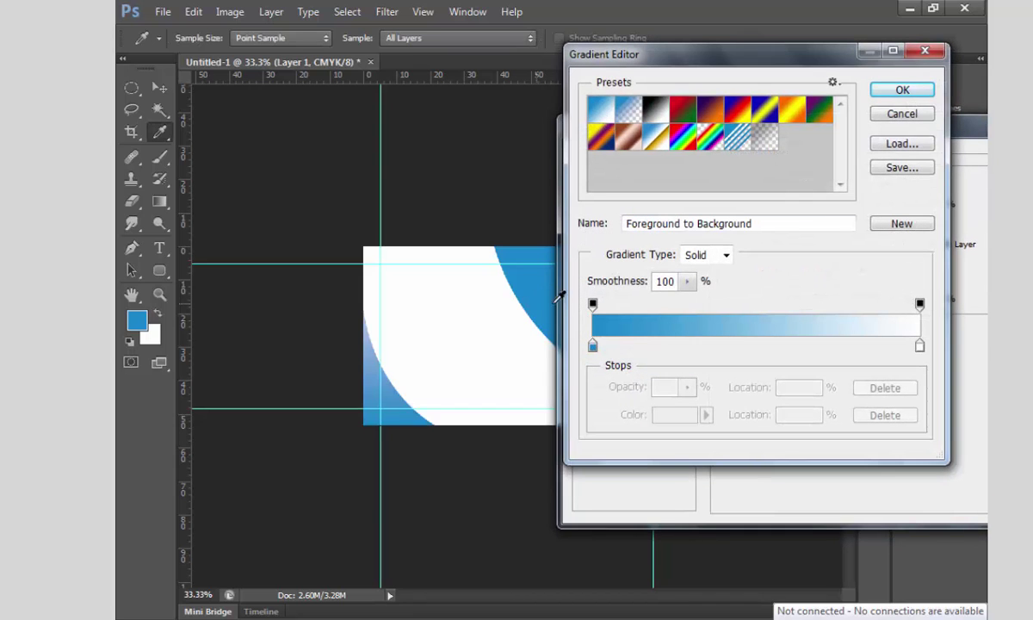
{"action": "double_click", "coordinate": [920, 346]}
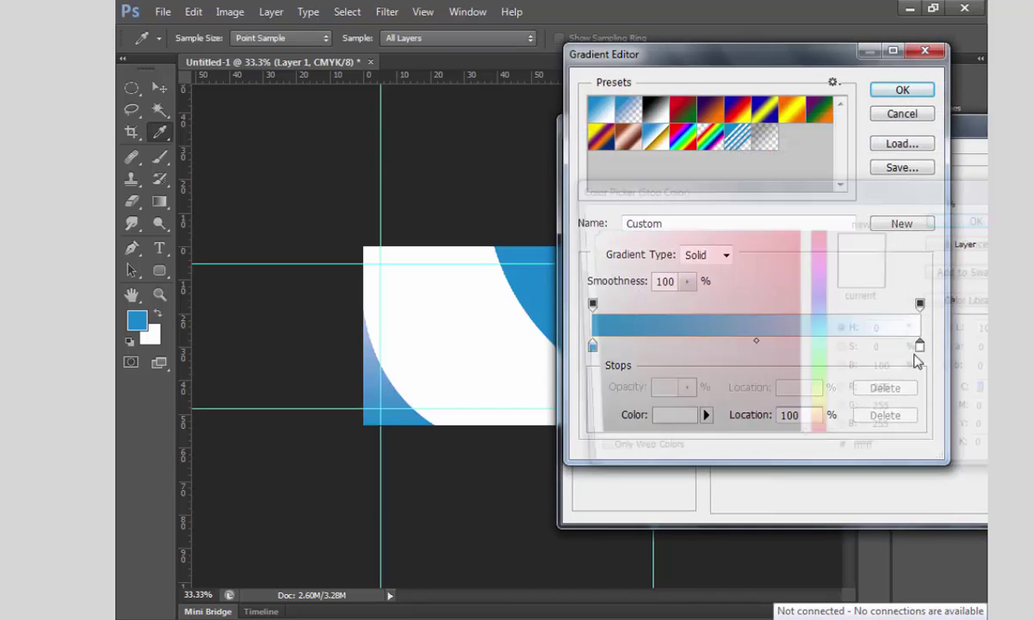
{"action": "left_click", "coordinate": [422, 414]}
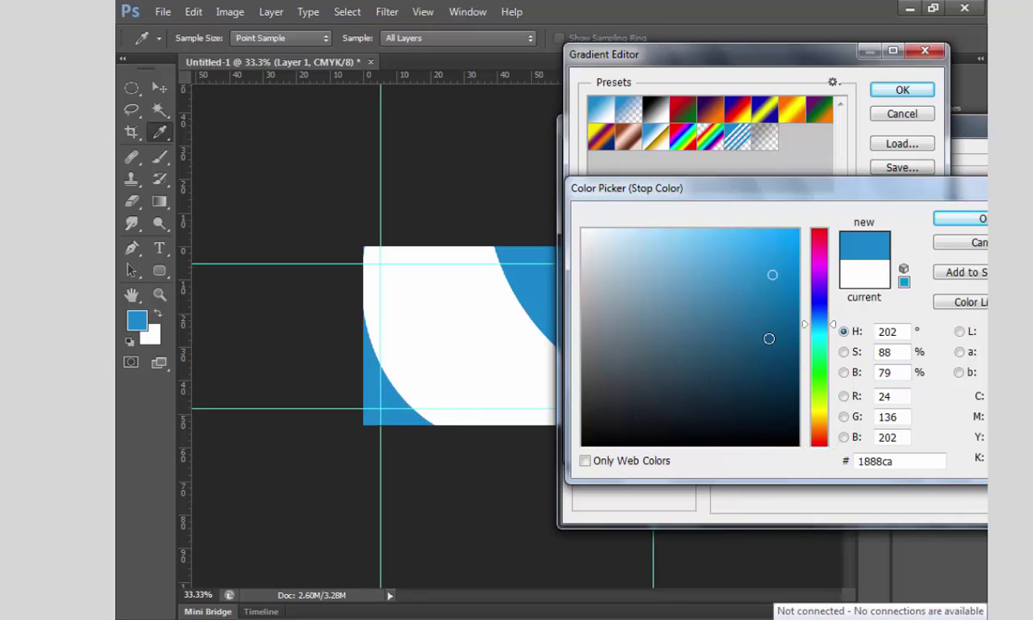
{"action": "left_click", "coordinate": [790, 335]}
{"action": "left_click", "coordinate": [955, 219]}
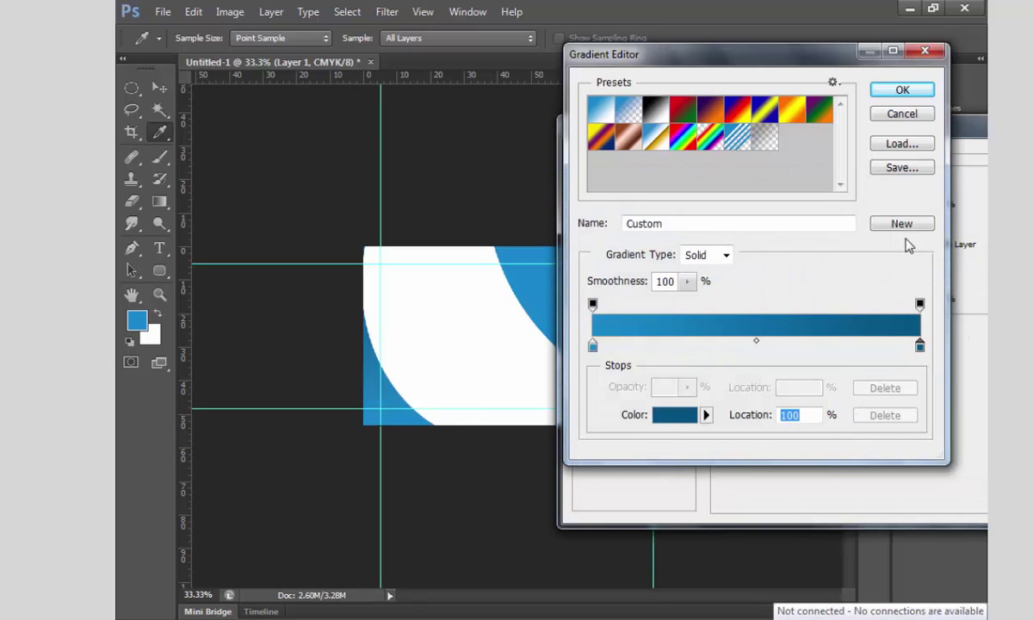
{"action": "left_click", "coordinate": [902, 92]}
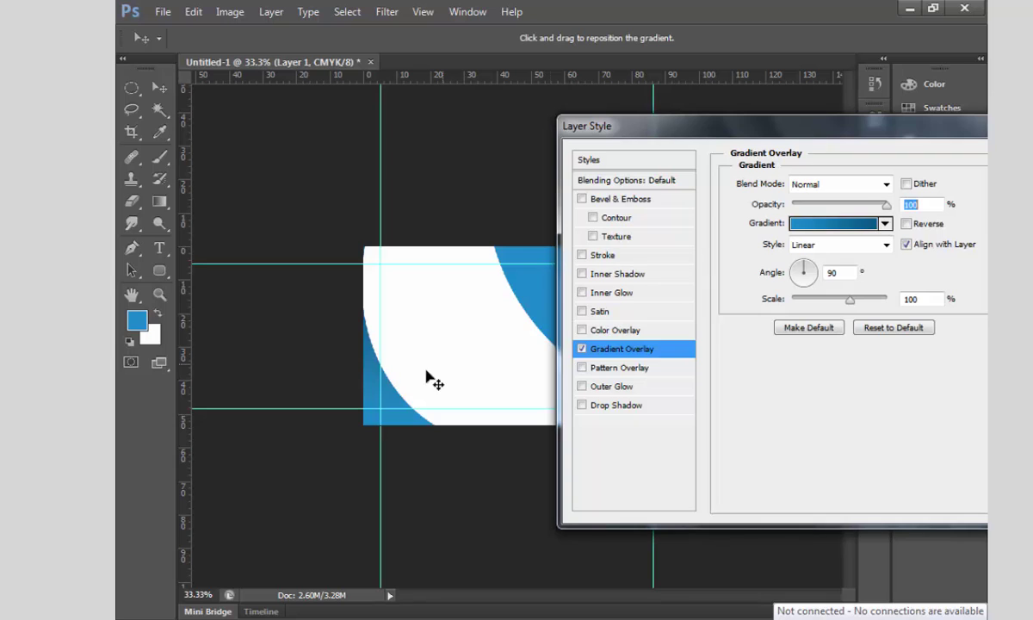
{"action": "mouse_move", "coordinate": [430, 379]}
{"action": "left_mouse_down"}
{"action": "mouse_move", "coordinate": [397, 408]}
{"action": "mouse_move", "coordinate": [341, 415]}
{"action": "mouse_move", "coordinate": [369, 419]}
{"action": "mouse_move", "coordinate": [407, 488]}
{"action": "mouse_move", "coordinate": [370, 398]}
{"action": "mouse_move", "coordinate": [405, 449]}
{"action": "left_mouse_up"}
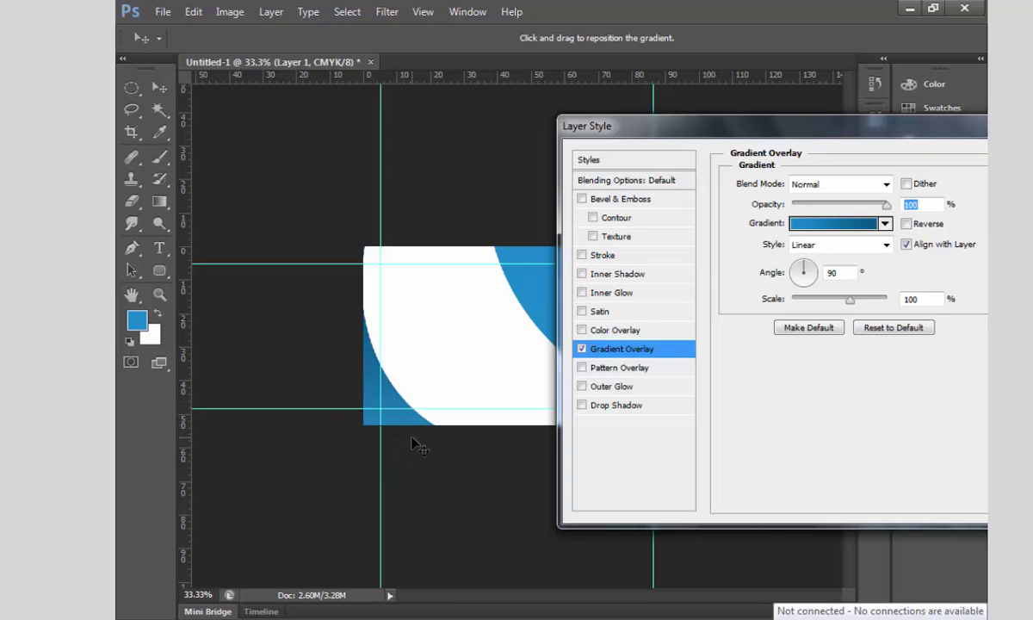
- Set the overlay style to Reflected with Reverse checked and apply it
{"action": "left_click", "coordinate": [847, 247]}
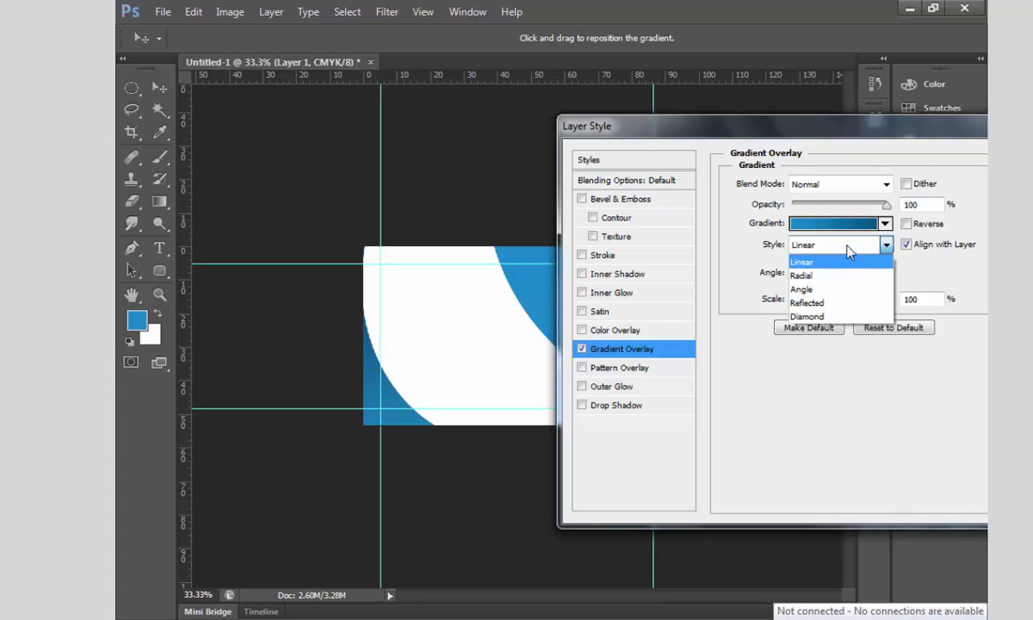
{"action": "left_click", "coordinate": [817, 302]}
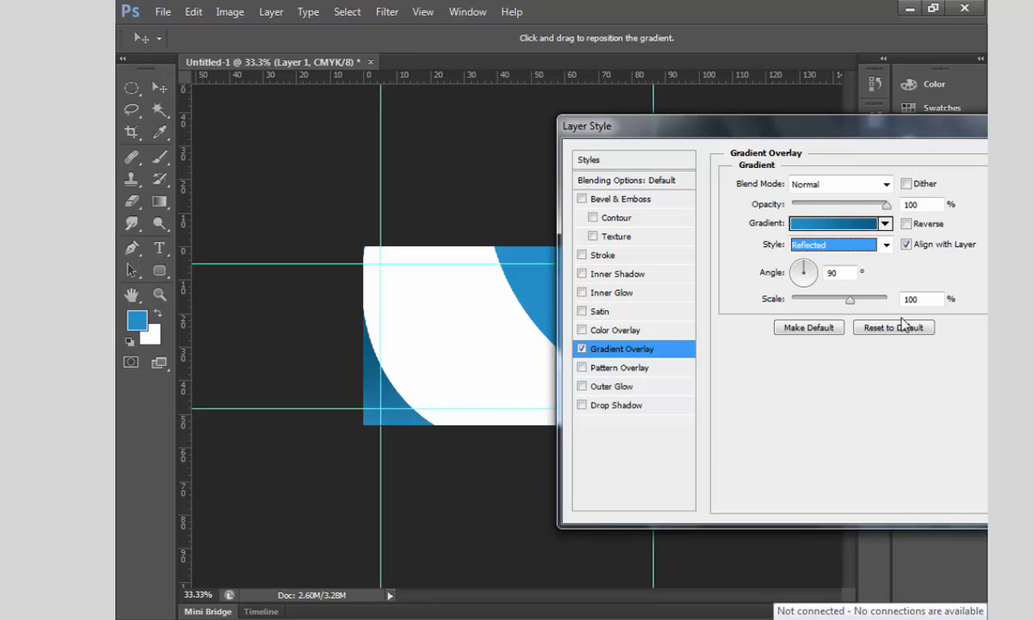
{"action": "left_click", "coordinate": [906, 224]}
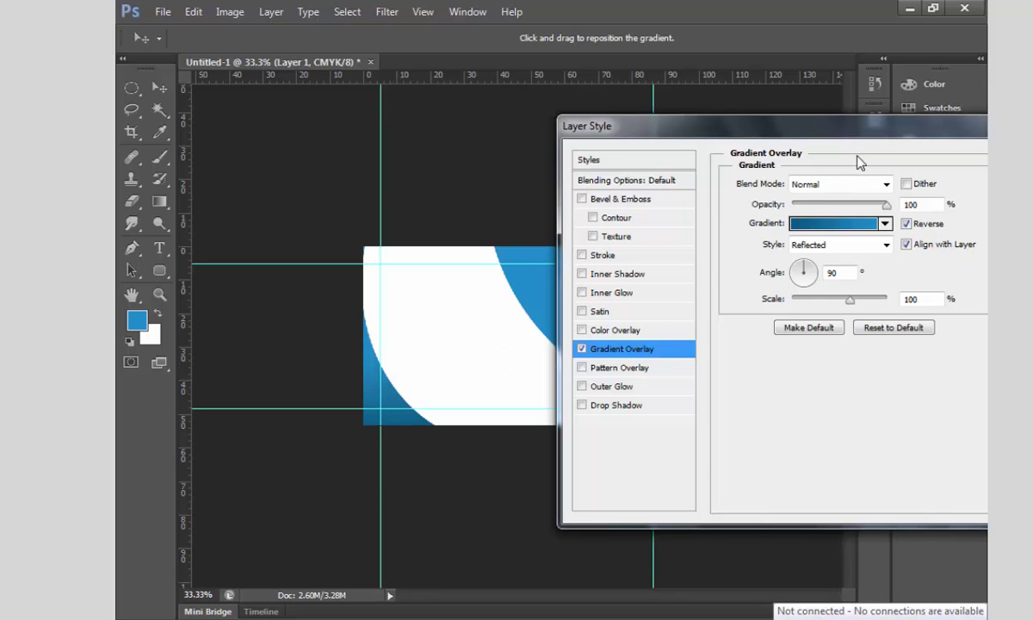
{"action": "left_click_drag", "start_coordinate": [833, 129], "coordinate": [693, 126]}
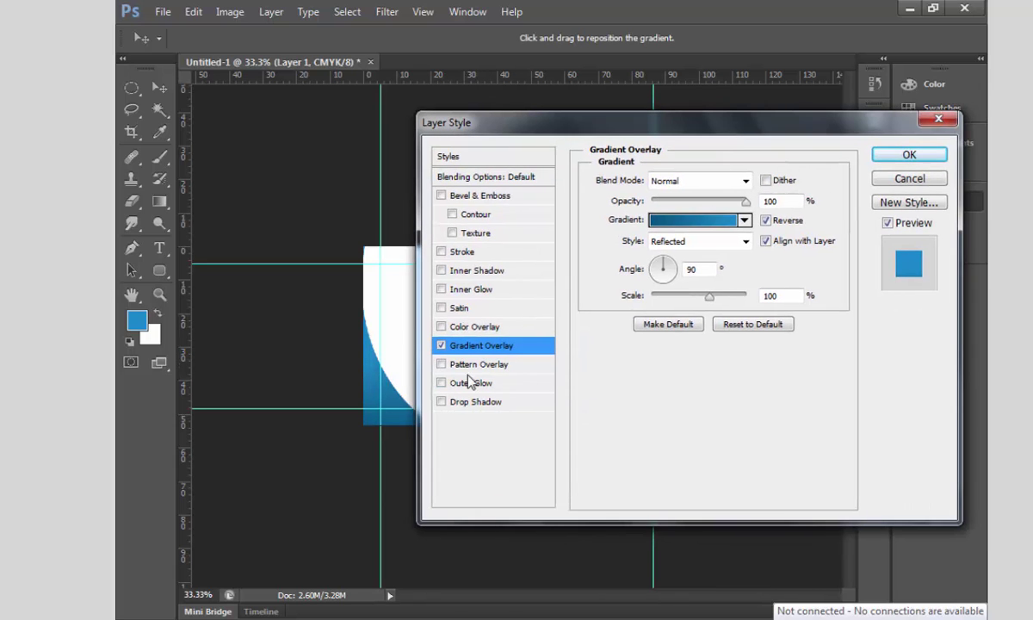
{"action": "left_click", "coordinate": [909, 155]}
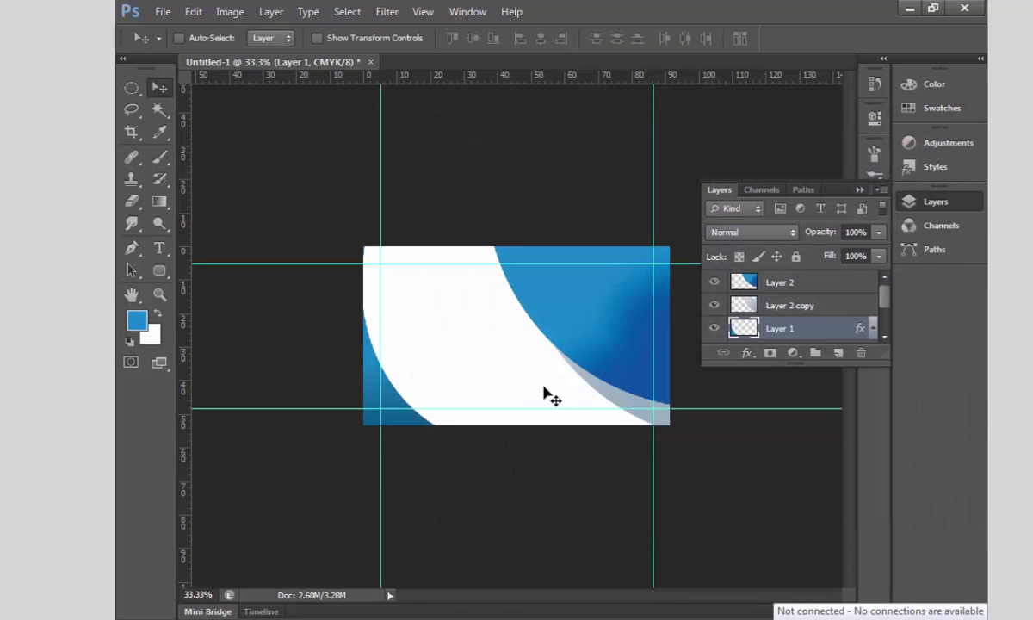
{"action": "right_click", "coordinate": [619, 403]}
- Rotate Layer 2 copy about 4.6° counter-clockwise and nudge it left to widen the grey band
{"action": "left_click", "coordinate": [650, 401]}
{"action": "mouse_move", "coordinate": [633, 349]}
{"action": "left_mouse_down"}
{"action": "mouse_move", "coordinate": [579, 408]}
{"action": "mouse_move", "coordinate": [548, 408]}
{"action": "mouse_move", "coordinate": [633, 349]}
{"action": "left_mouse_up"}
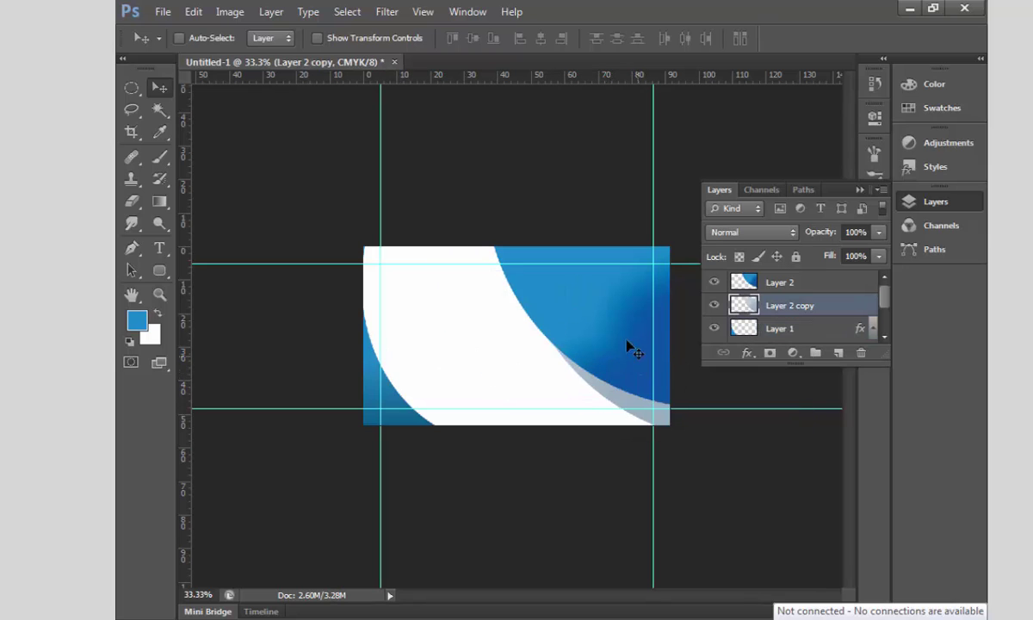
{"action": "key", "text": "ctrl+t"}
{"action": "left_click_drag", "start_coordinate": [580, 203], "coordinate": [564, 175]}
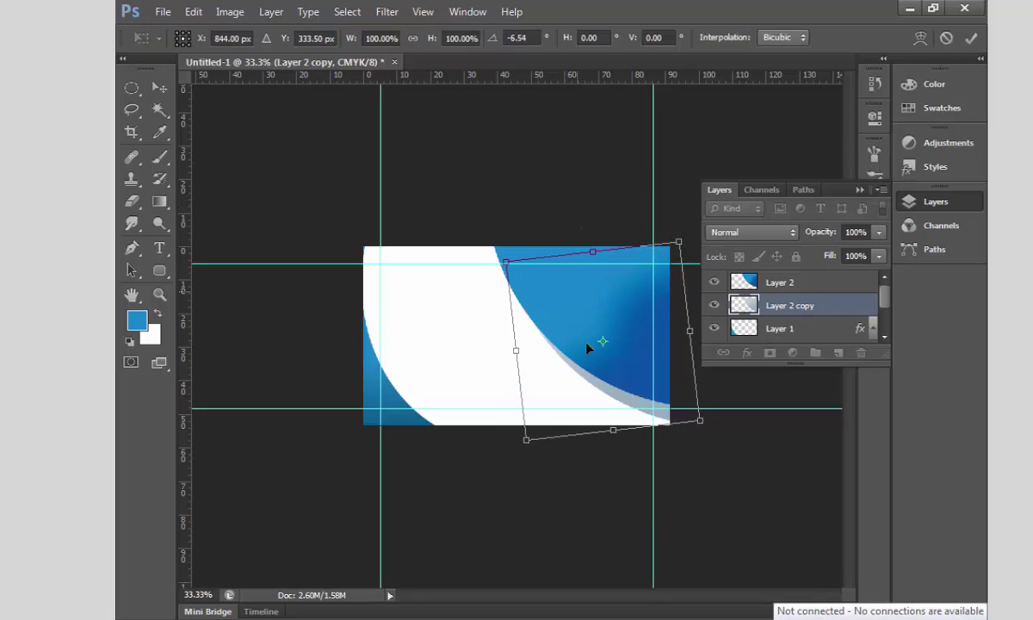
{"action": "left_click_drag", "start_coordinate": [634, 362], "coordinate": [627, 362]}
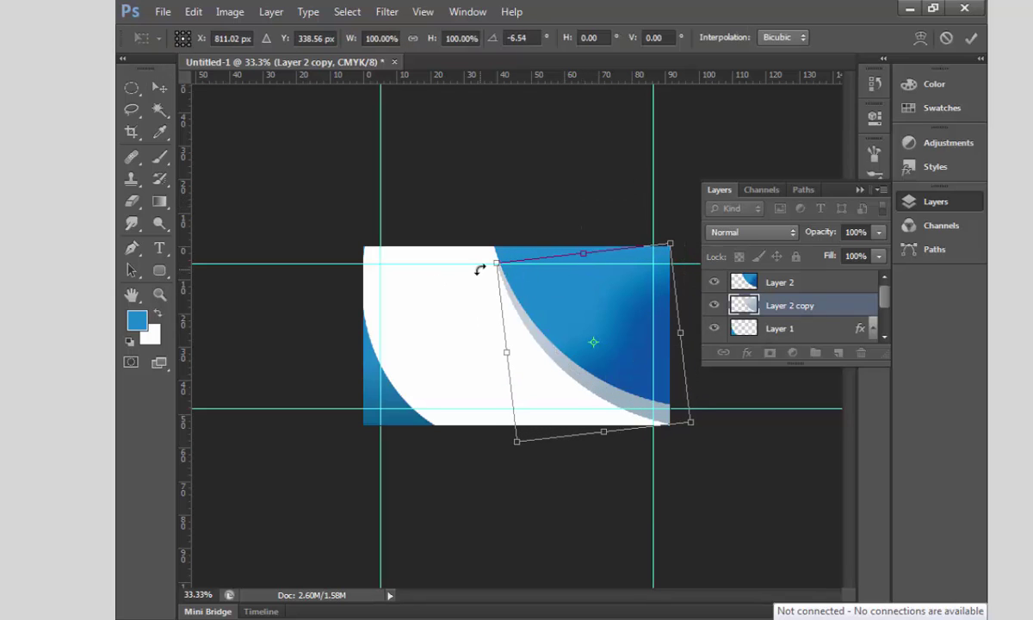
{"action": "left_click_drag", "start_coordinate": [478, 268], "coordinate": [481, 266]}
{"action": "key", "text": "Return"}
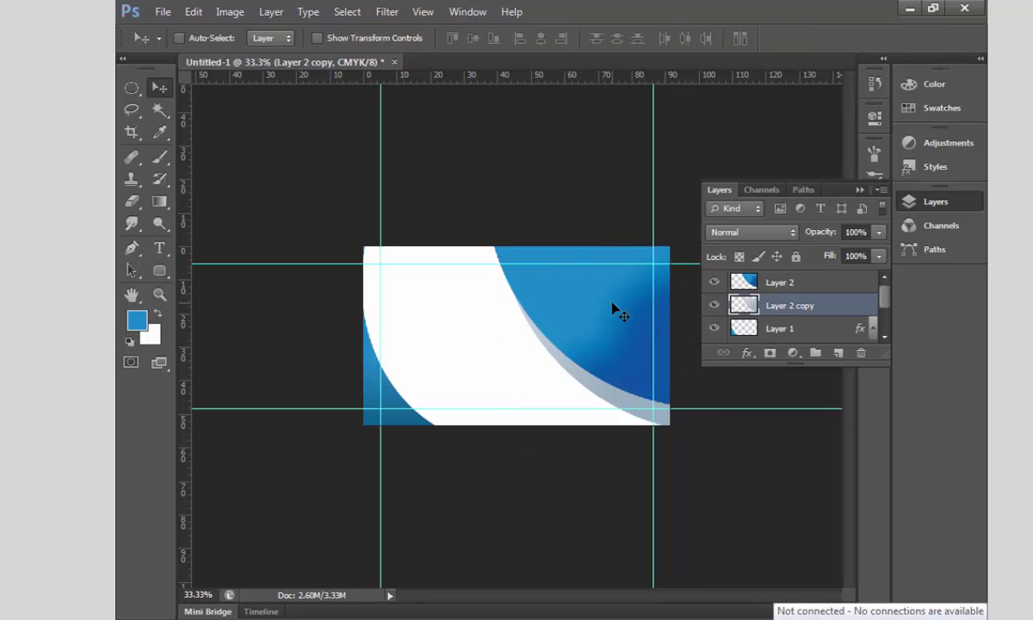
{"action": "key", "text": "ctrl+0"}
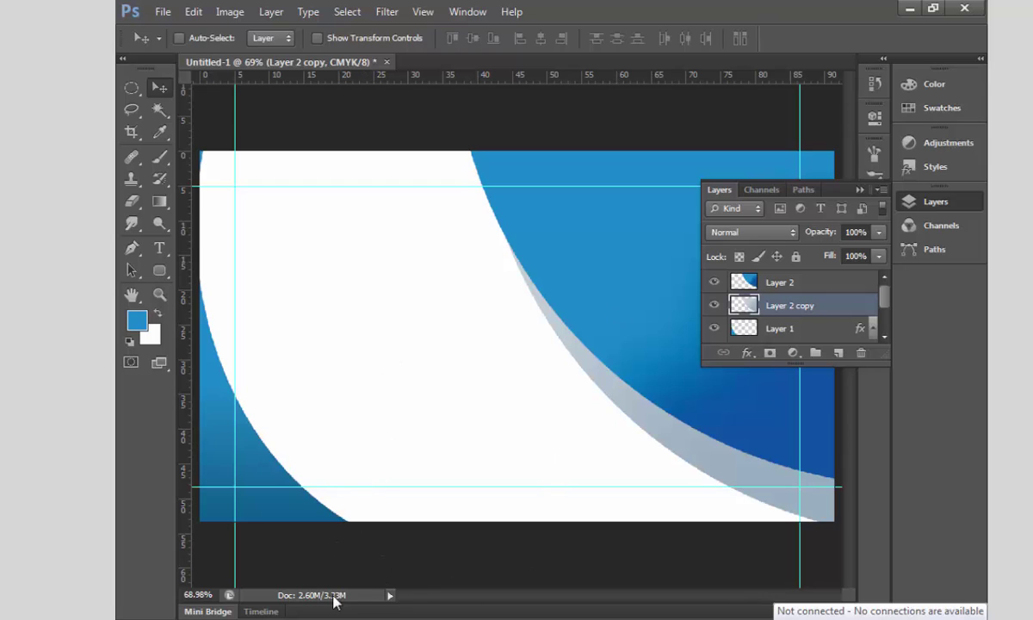
{"action": "key", "text": "Tab"}
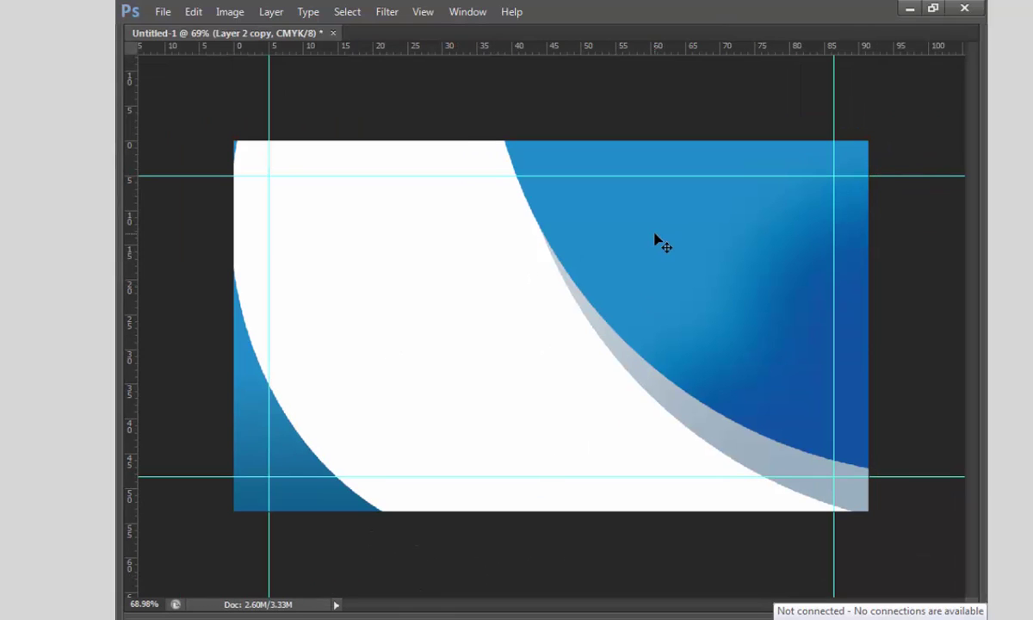
- Format the Cell: text in white at 14 pt and commit the type layer
{"action": "key", "text": "t"}
{"action": "left_click", "coordinate": [648, 231]}
{"action": "key", "text": "ctrl+a"}
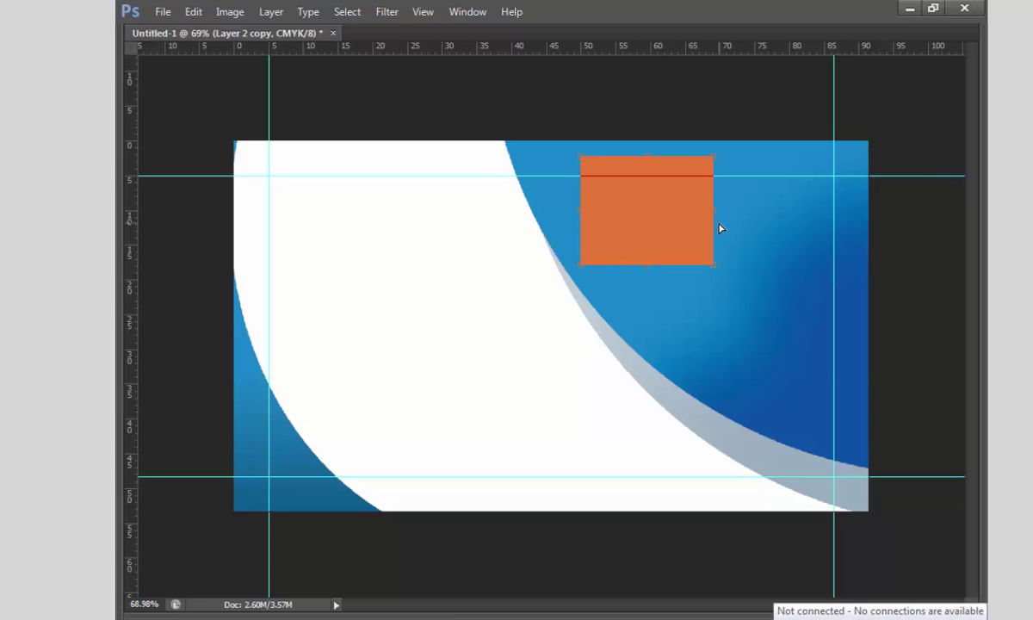
{"action": "key", "text": "ctrl+t"}
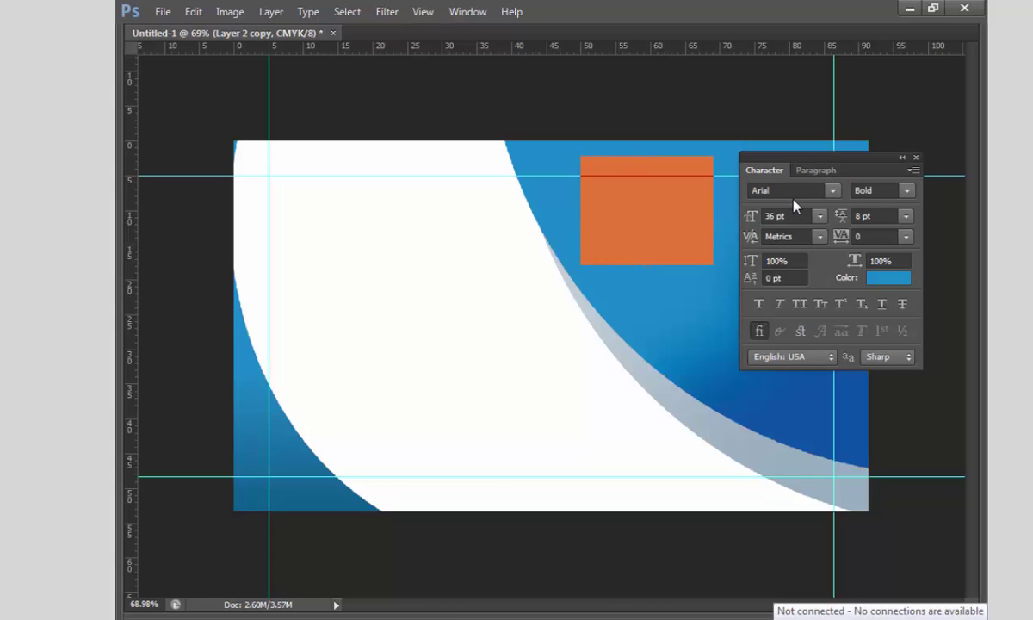
{"action": "left_click", "coordinate": [889, 277]}
{"action": "left_click", "coordinate": [587, 233]}
{"action": "key", "text": "Return"}
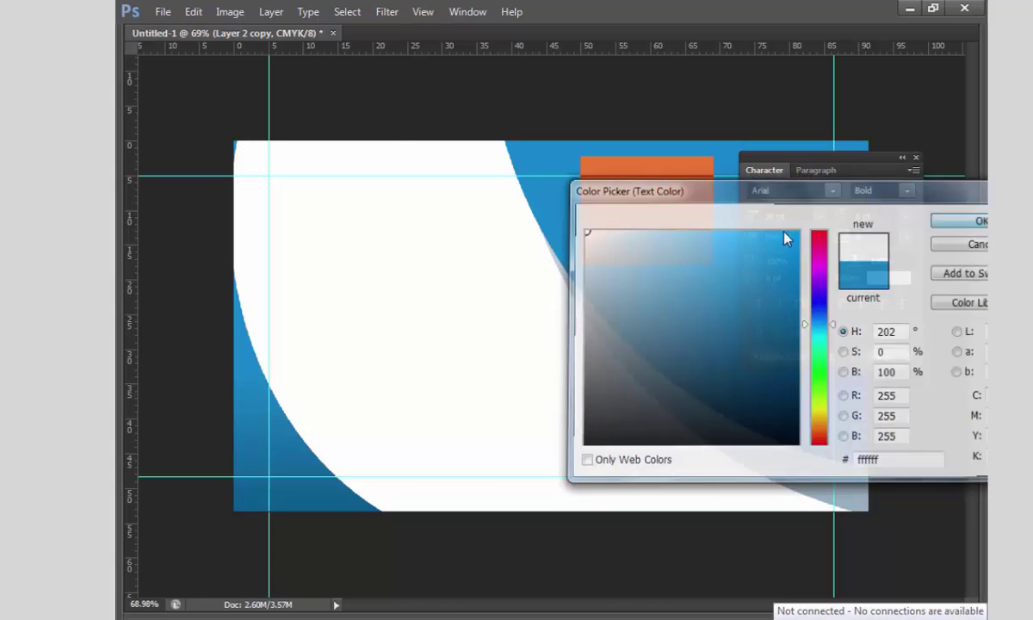
{"action": "left_click", "coordinate": [820, 216]}
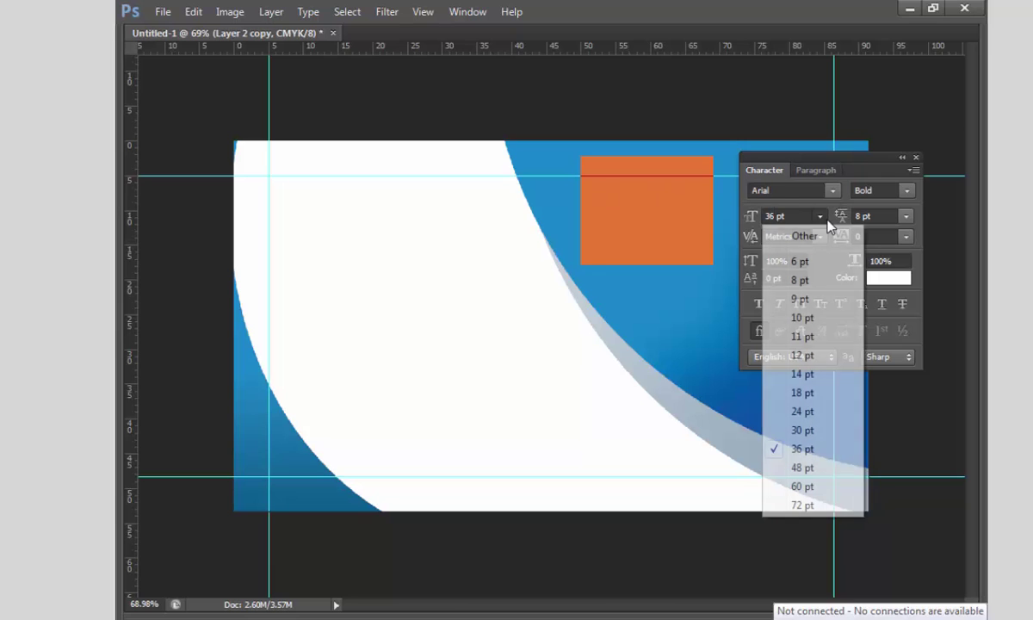
{"action": "left_click", "coordinate": [802, 374]}
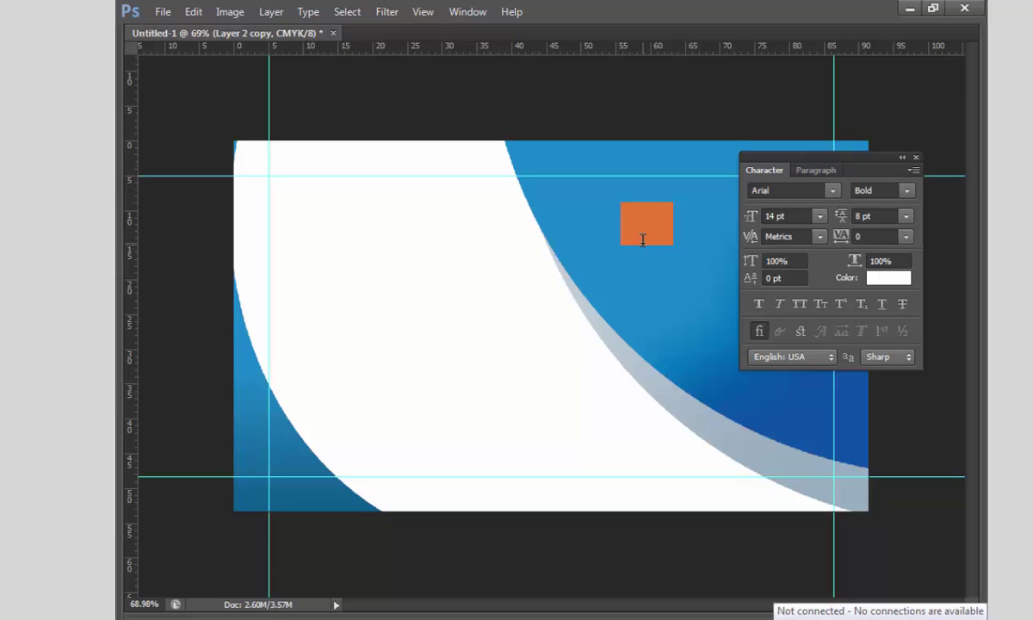
{"action": "key", "text": "BackSpace"}
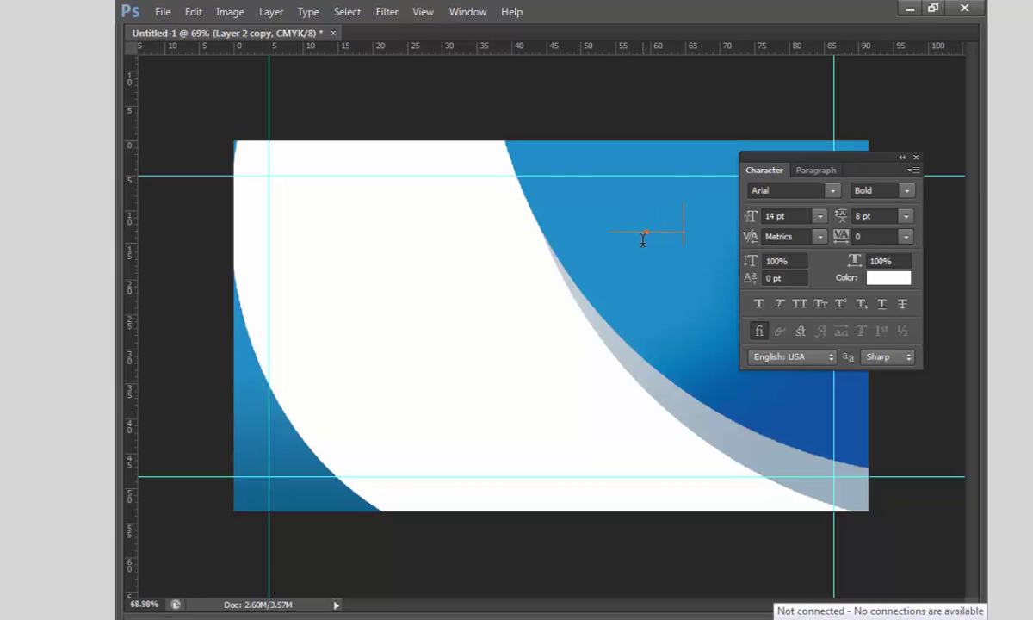
{"action": "key", "text": "Escape"}
- Move the Cell: text layer above Layer 2 in the Layers panel
{"action": "key", "text": "Tab"}
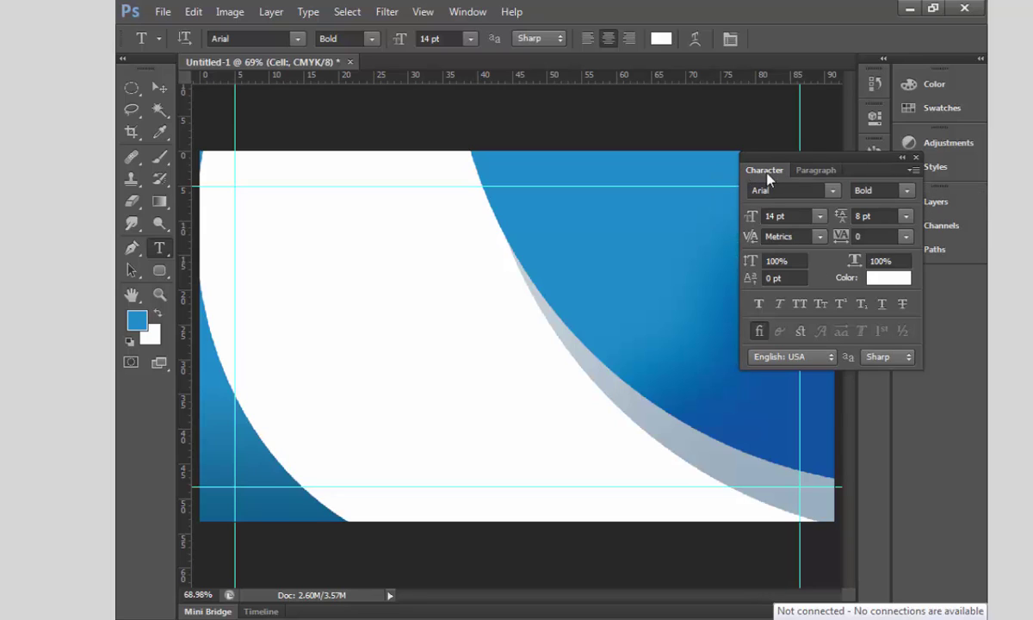
{"action": "left_click", "coordinate": [935, 201]}
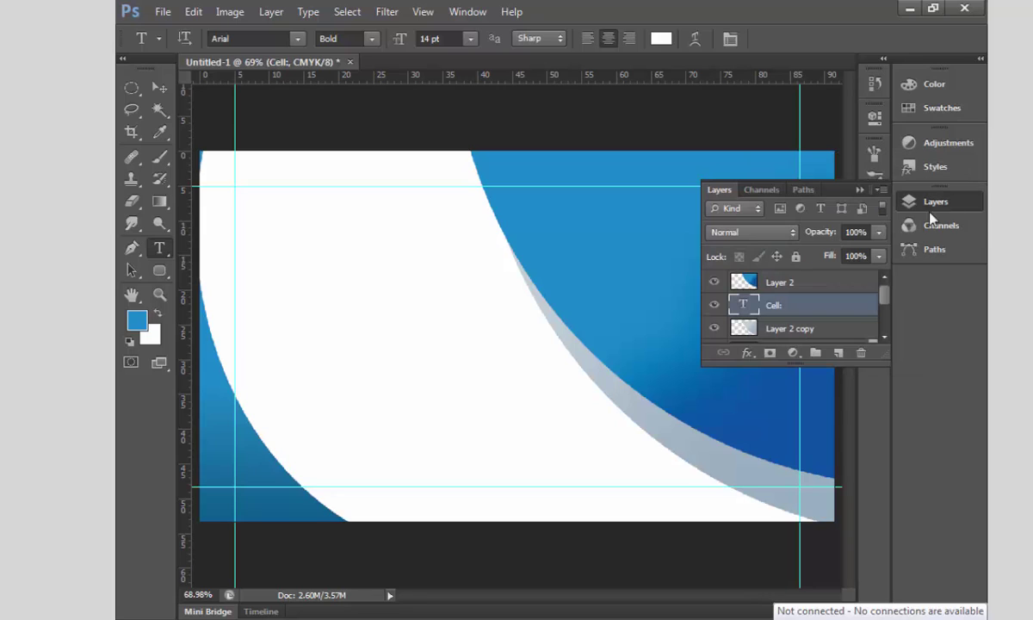
{"action": "left_click_drag", "start_coordinate": [803, 310], "coordinate": [809, 275]}
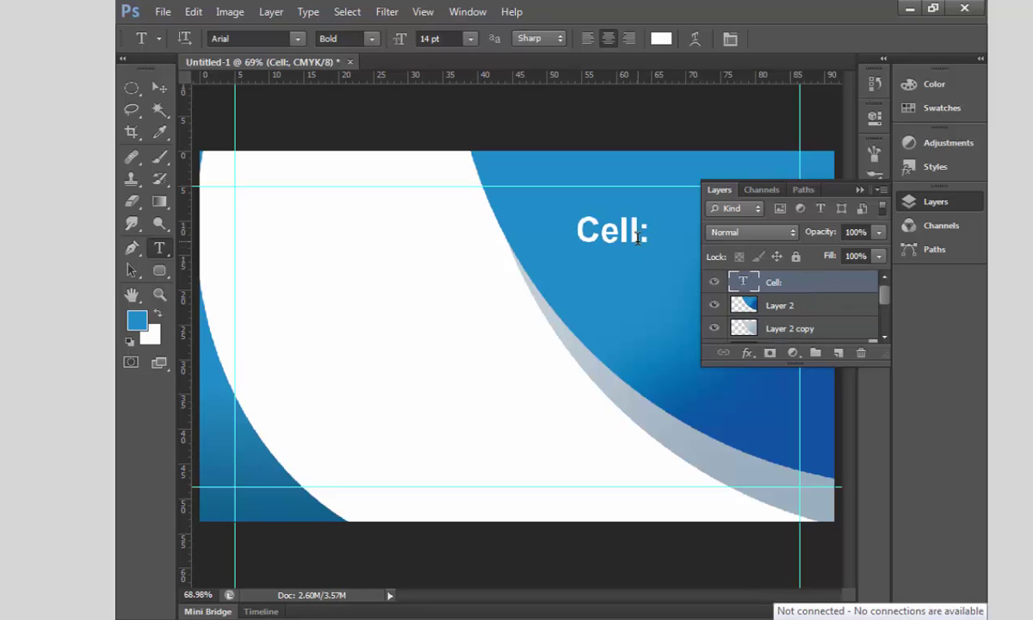
- Make the Cell: label Regular style at 12 pt in the Character panel
{"action": "double_click", "coordinate": [743, 282]}
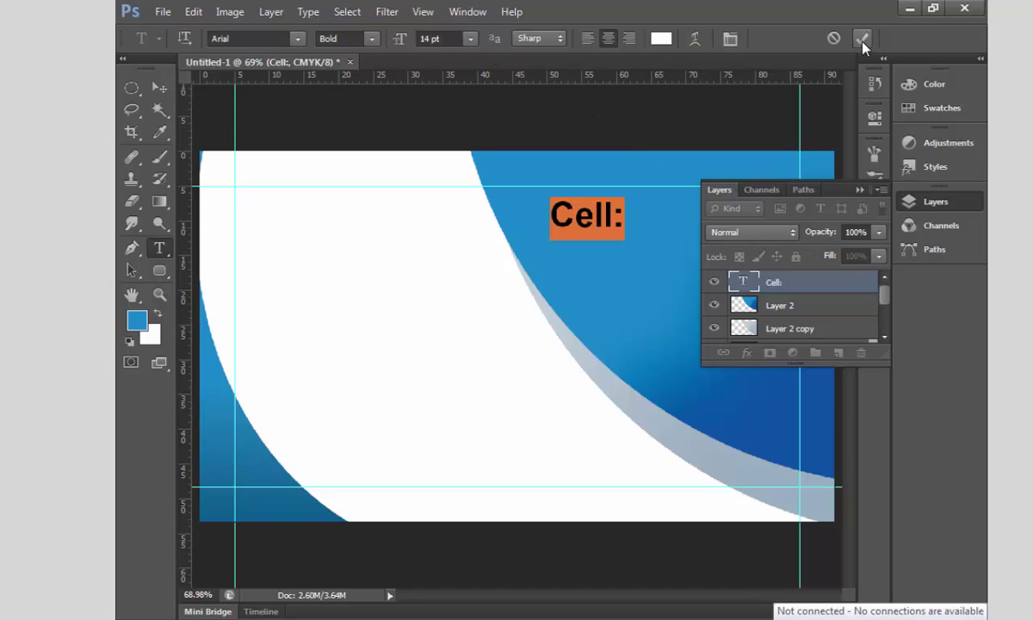
{"action": "left_click", "coordinate": [729, 39]}
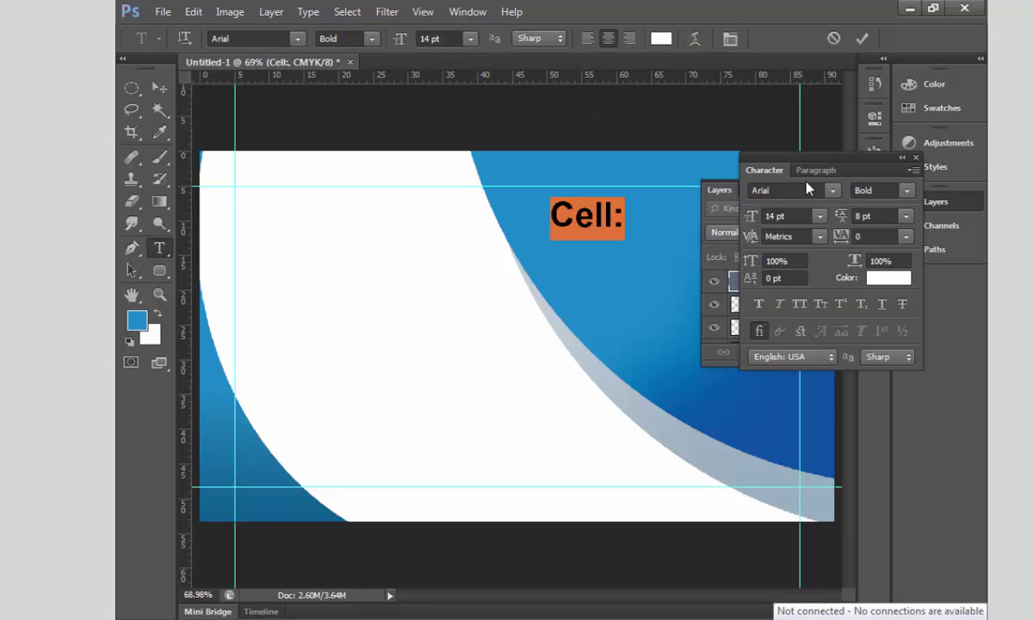
{"action": "left_click", "coordinate": [908, 193]}
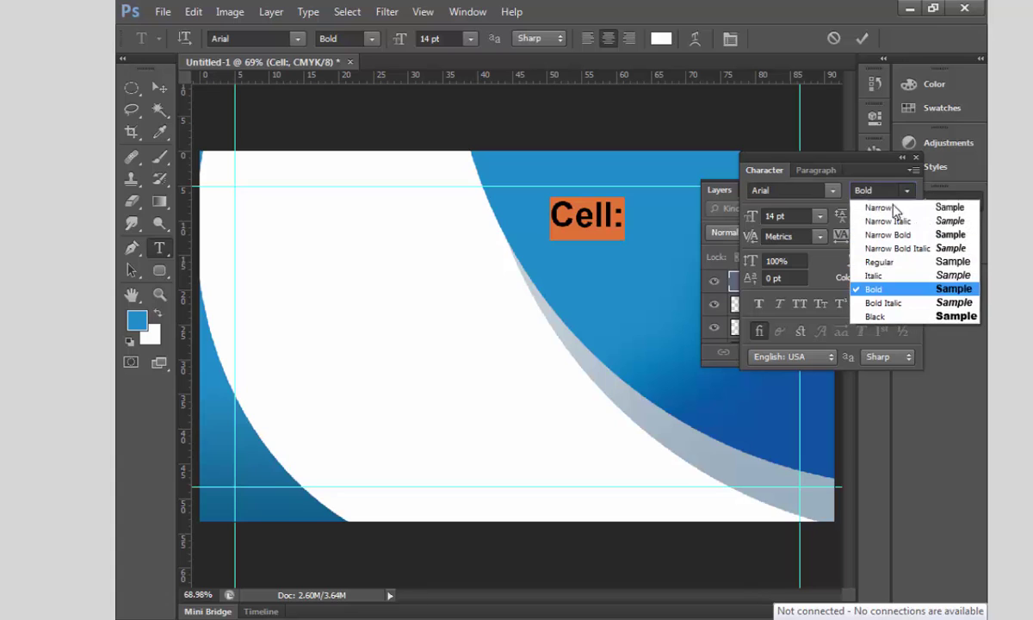
{"action": "left_click", "coordinate": [895, 266]}
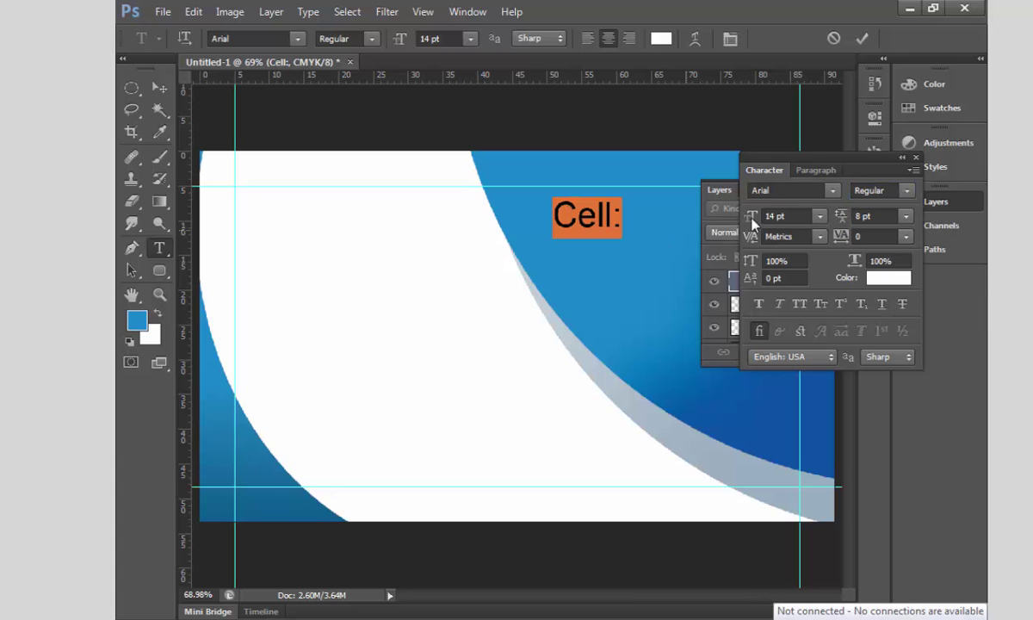
{"action": "left_click", "coordinate": [819, 216]}
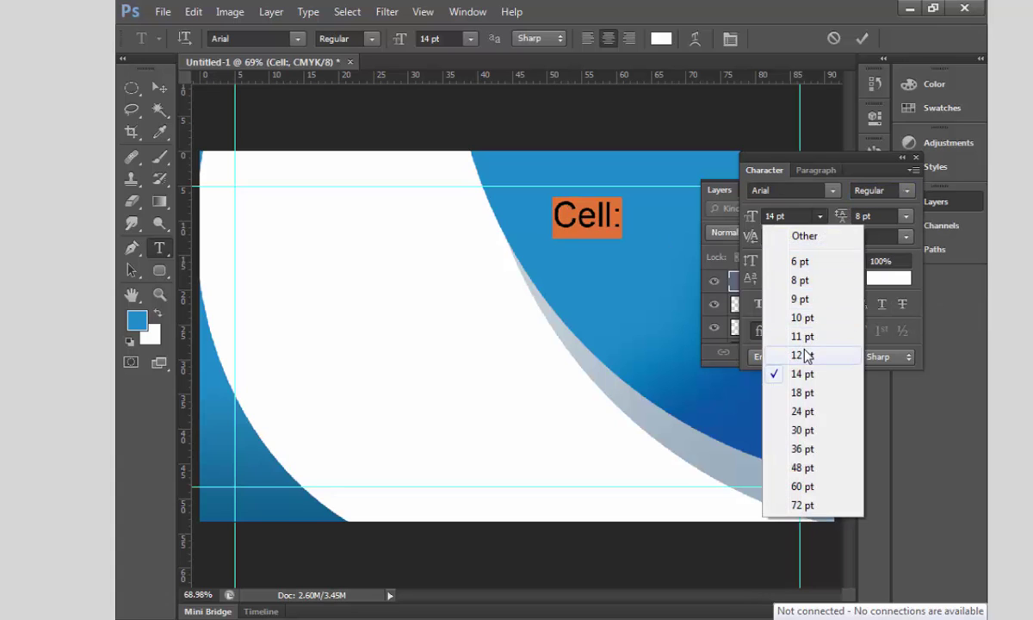
{"action": "left_click", "coordinate": [805, 355]}
{"action": "left_click", "coordinate": [916, 158]}
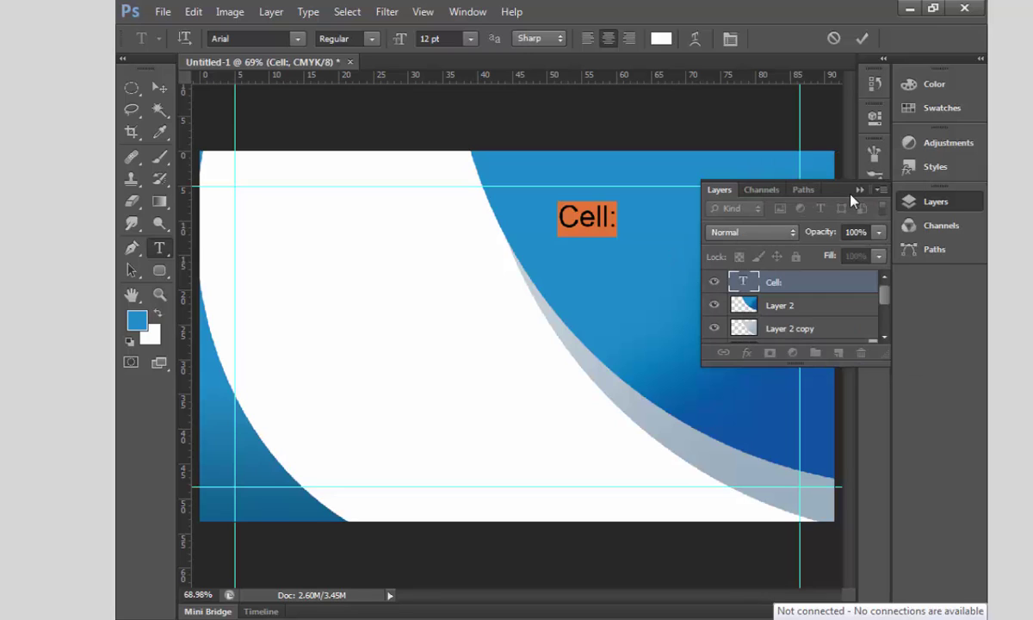
{"action": "left_click", "coordinate": [799, 179]}
- Add the cell number after Cell: and place the line near the top right
{"action": "left_click_drag", "start_coordinate": [703, 224], "coordinate": [607, 263]}
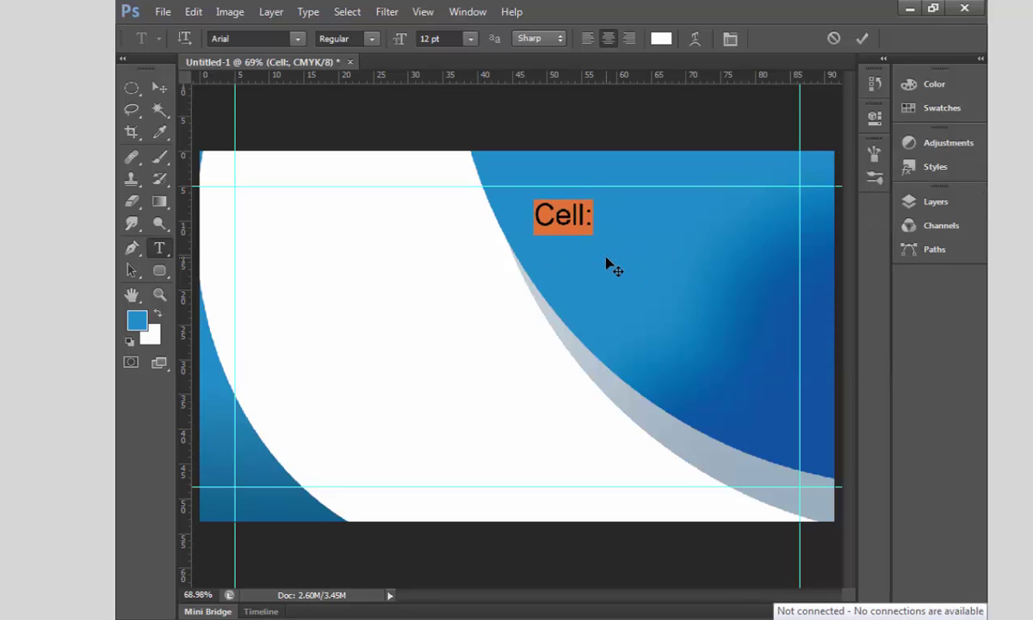
{"action": "key", "text": "End"}
{"action": "type", "text": "0 123"}
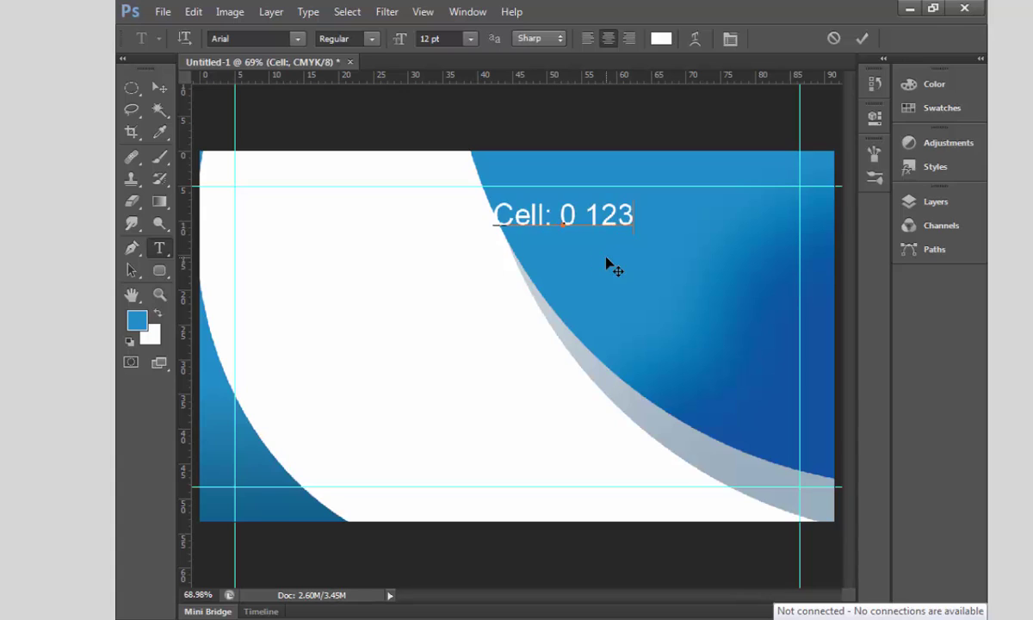
{"action": "type", "text": "45 67890"}
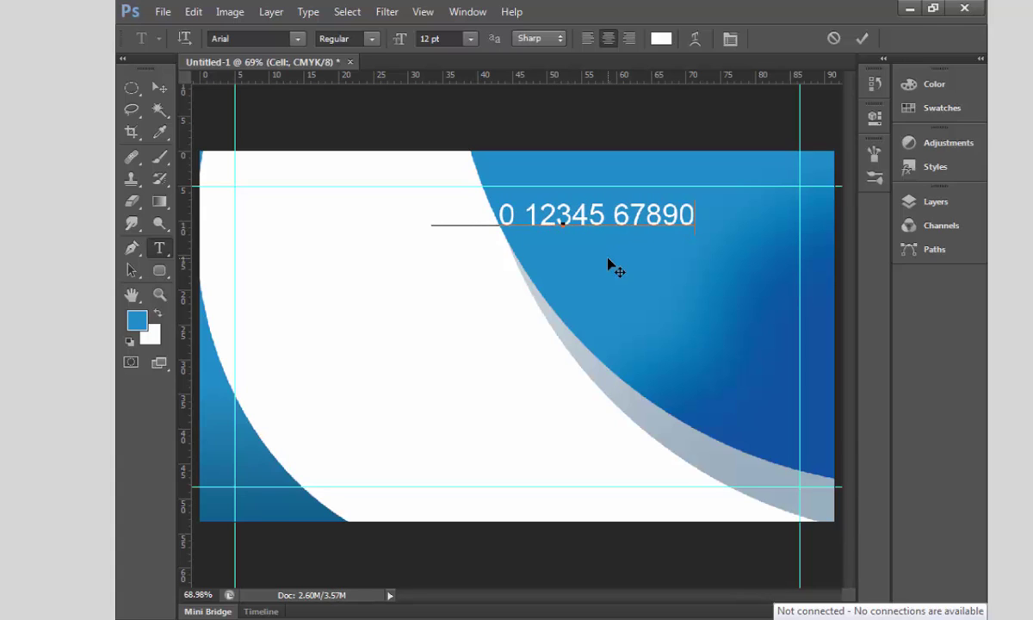
{"action": "left_click_drag", "start_coordinate": [607, 266], "coordinate": [713, 251]}
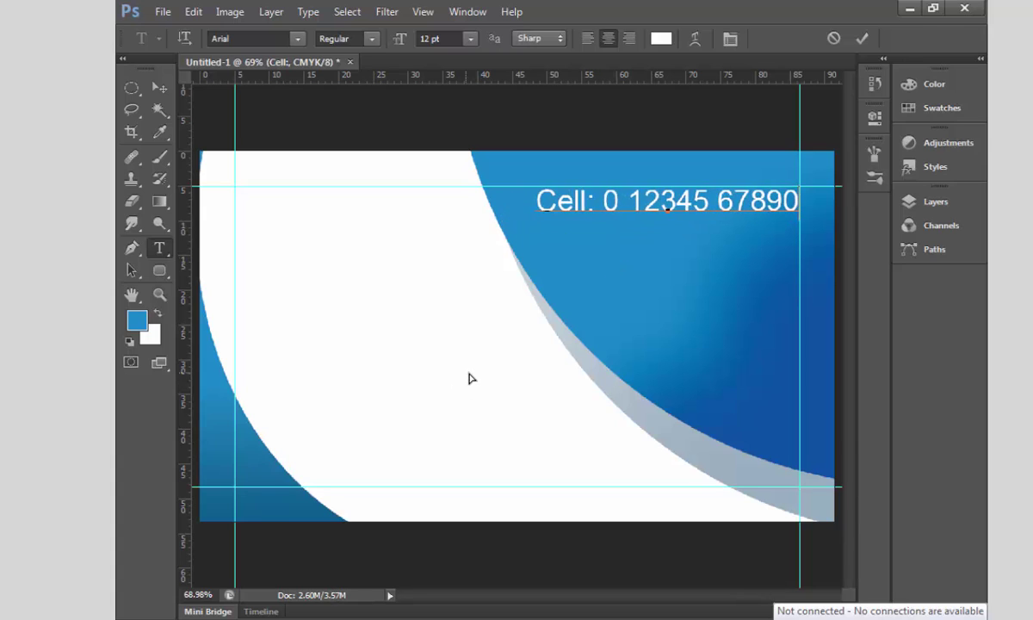
{"action": "key", "text": "ctrl+Return"}
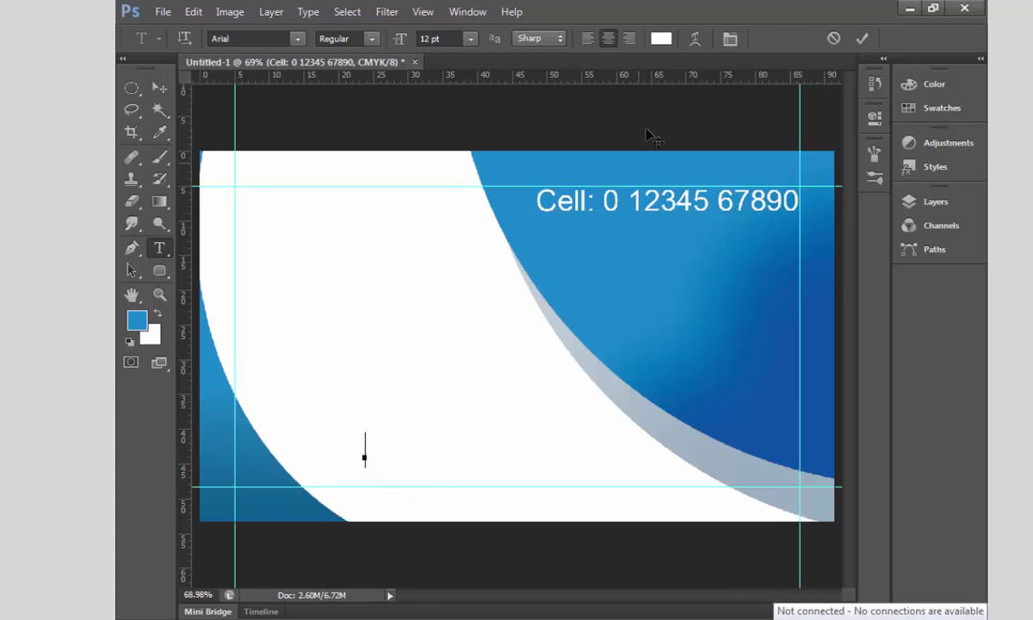
- Sample the card's blue as text colour and add 'Address, City, Pincode' along the bottom
{"action": "left_click", "coordinate": [660, 39]}
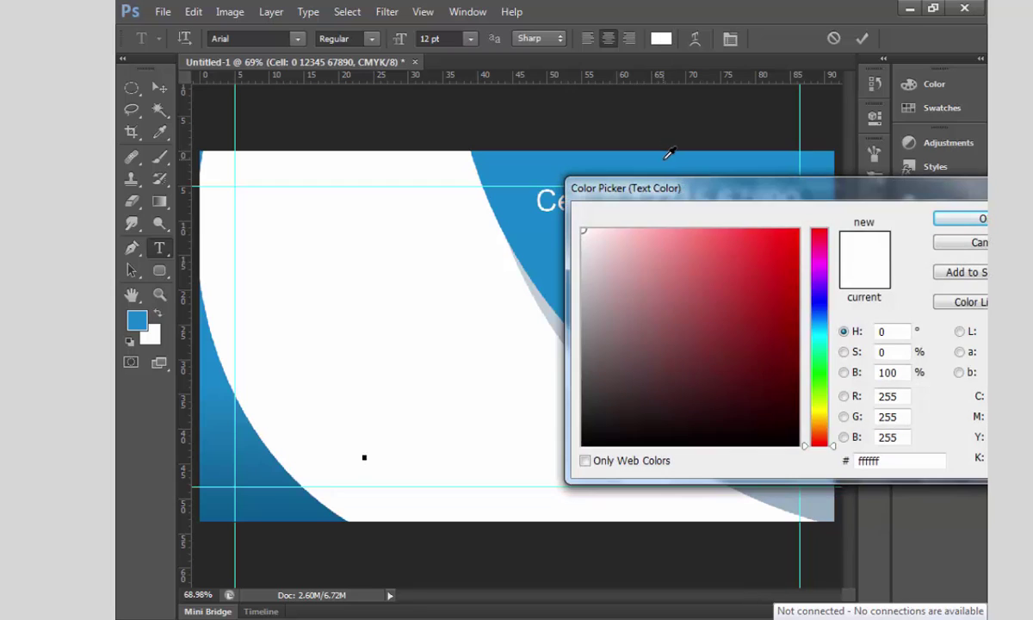
{"action": "left_click", "coordinate": [666, 156]}
{"action": "left_click", "coordinate": [960, 218]}
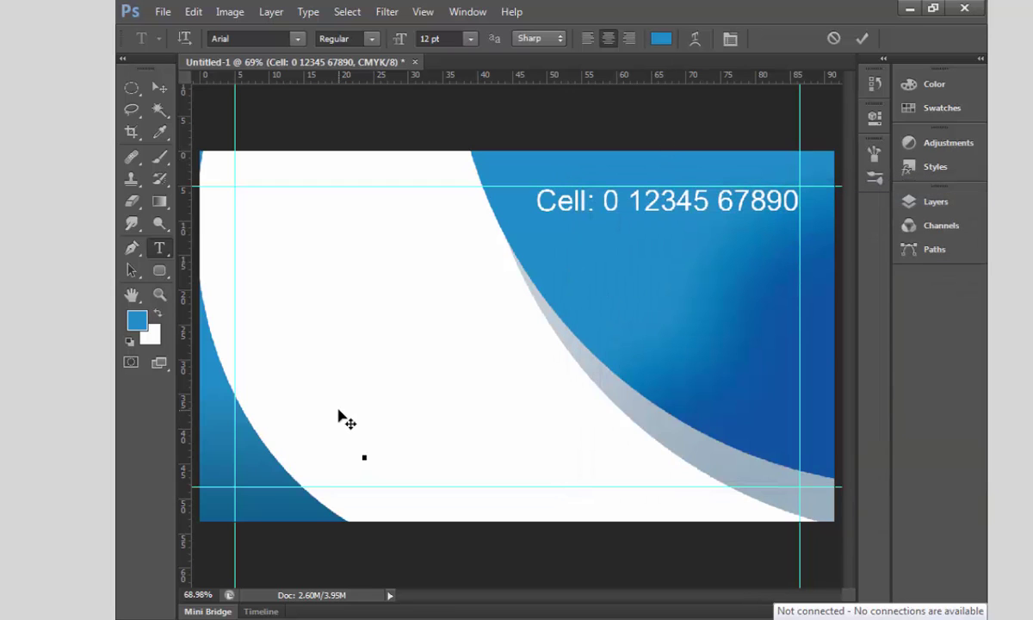
{"action": "type", "text": "Address"}
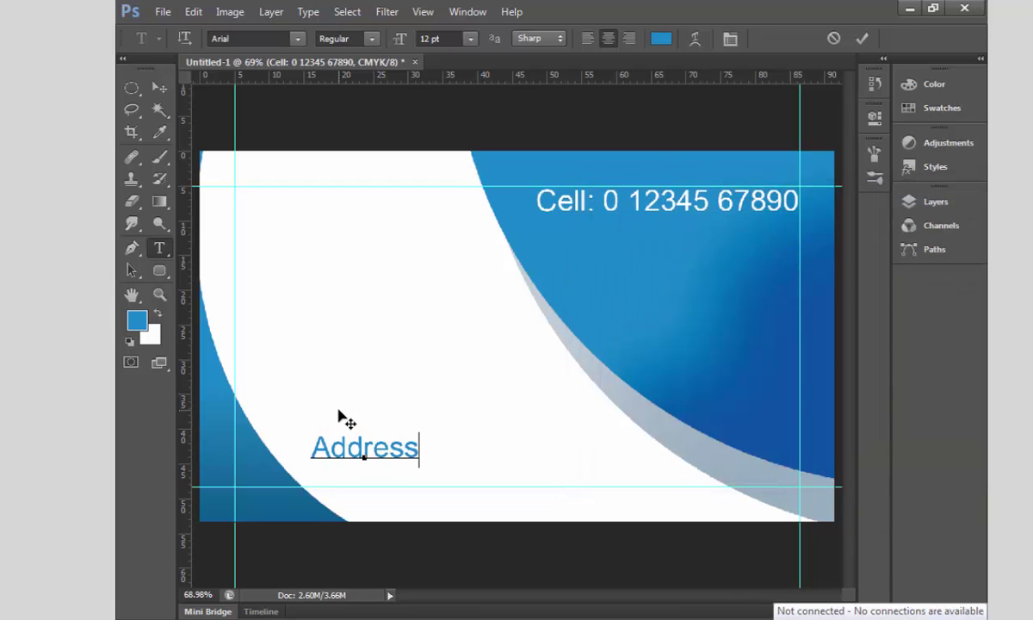
{"action": "left_click_drag", "start_coordinate": [362, 399], "coordinate": [409, 419]}
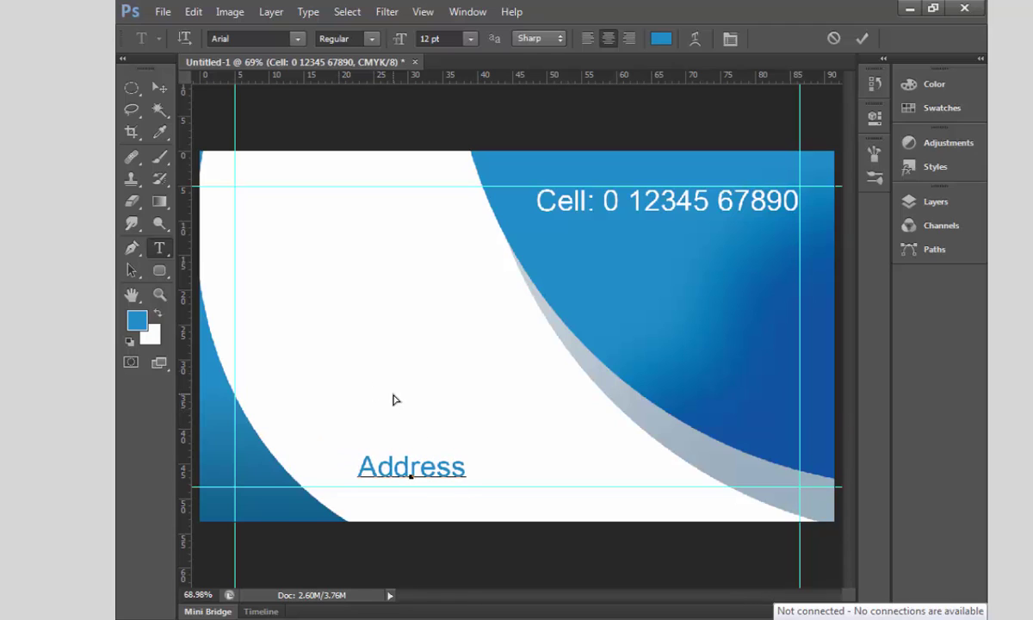
{"action": "type", "text": ", City,"}
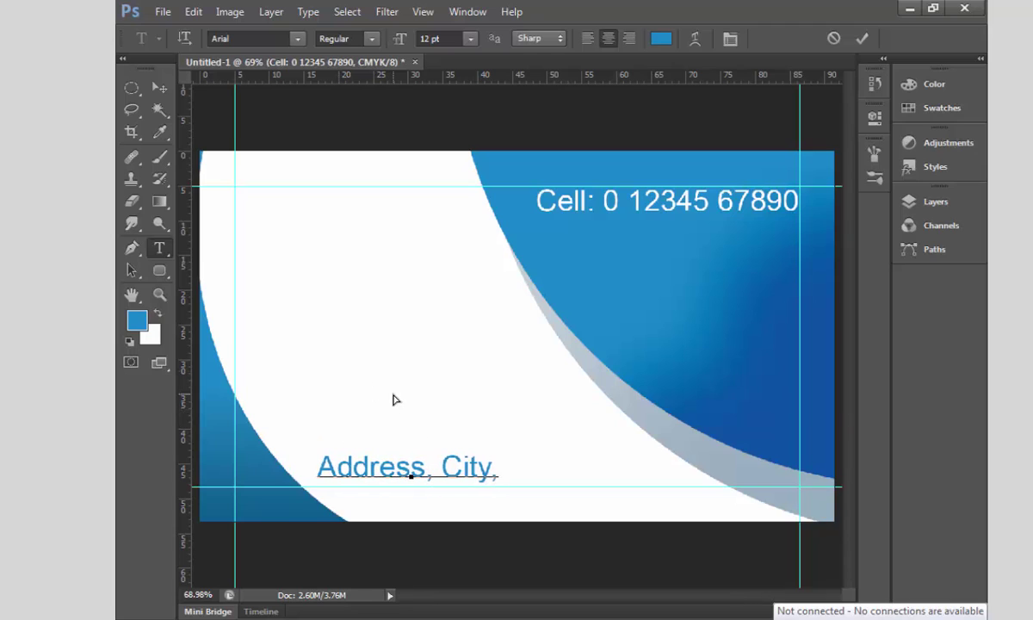
{"action": "type", "text": " Pincode"}
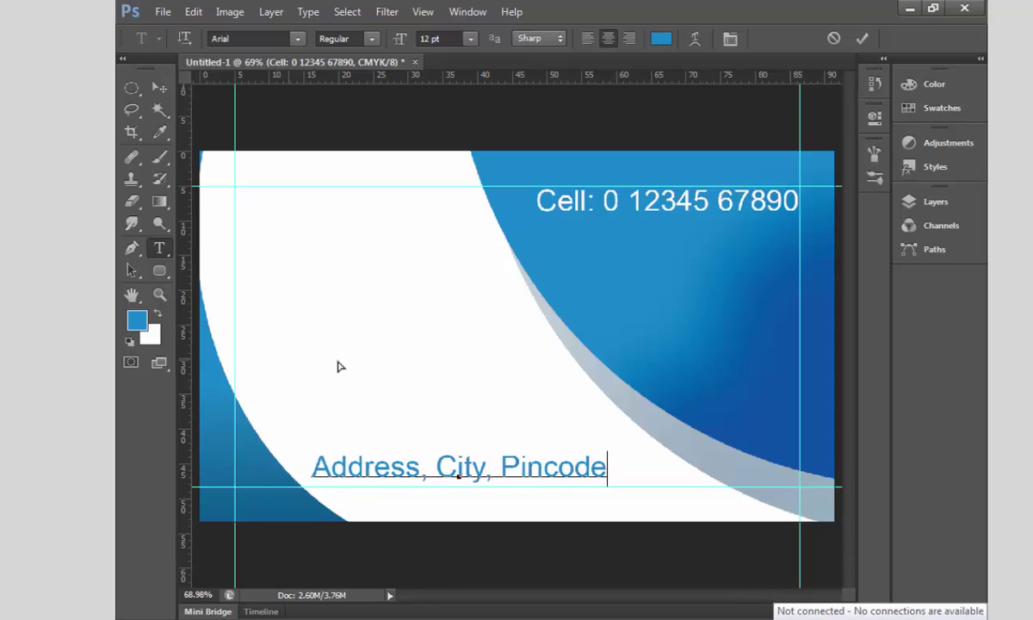
{"action": "left_click_drag", "start_coordinate": [338, 366], "coordinate": [360, 370]}
{"action": "key", "text": "ctrl+Return"}
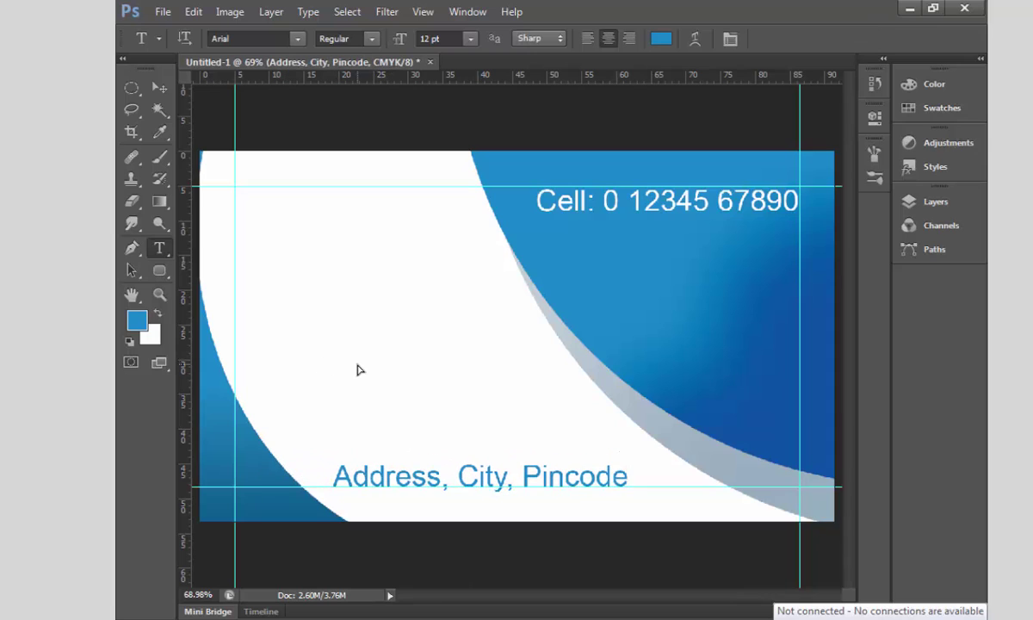
- Add a two-line 'Company Name' text at the card's upper left
{"action": "left_click", "coordinate": [309, 270]}
{"action": "type", "text": "fda"}
{"action": "key", "text": "ctrl+a"}
{"action": "type", "text": "Company"}
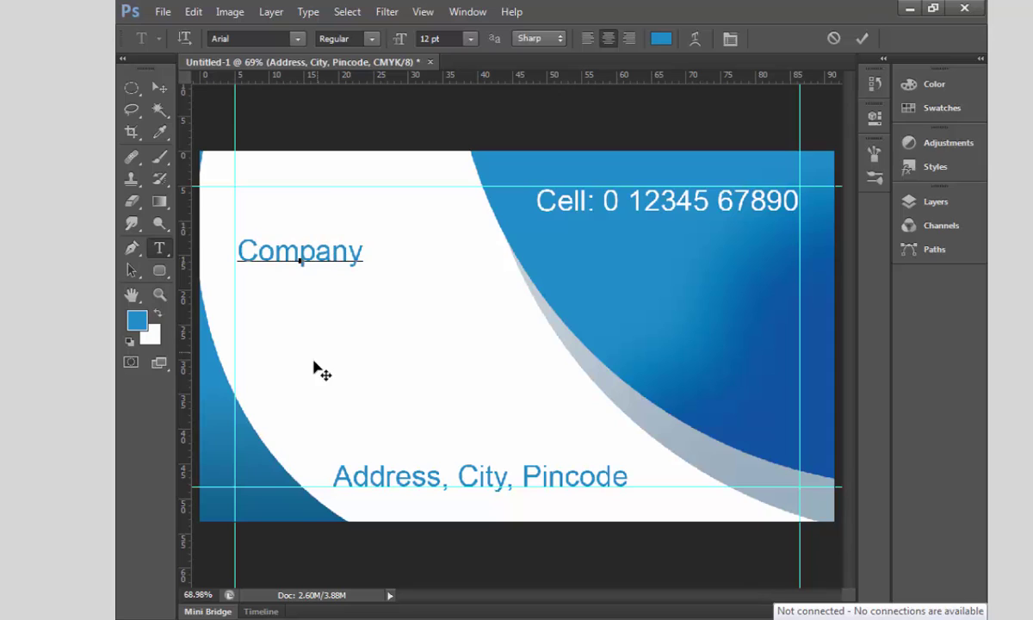
{"action": "left_click_drag", "start_coordinate": [313, 361], "coordinate": [354, 346]}
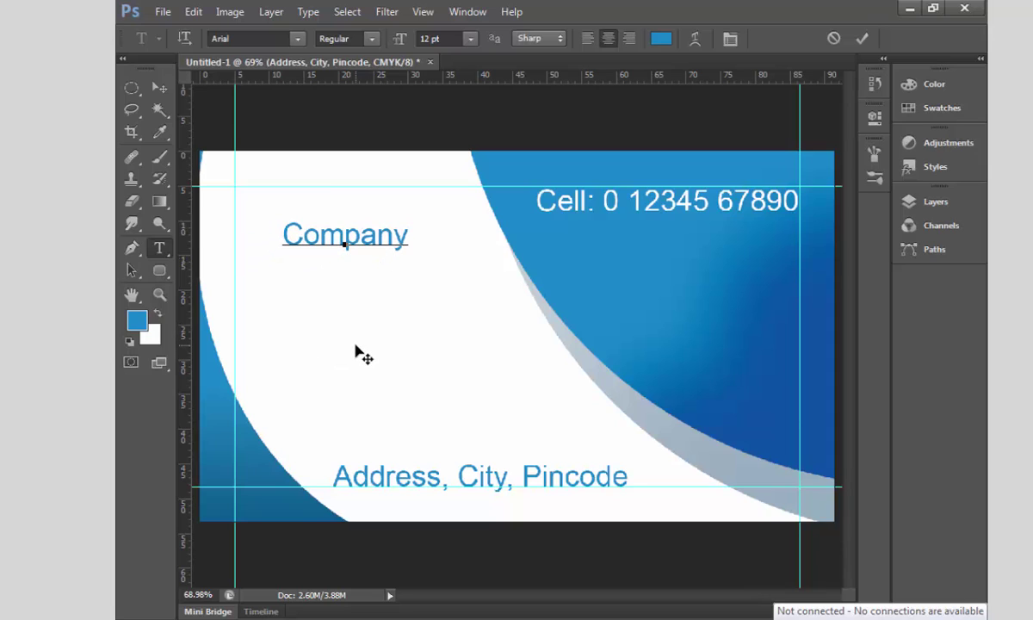
{"action": "key", "text": "Return"}
{"action": "type", "text": "Name"}
{"action": "left_click_drag", "start_coordinate": [466, 351], "coordinate": [460, 336]}
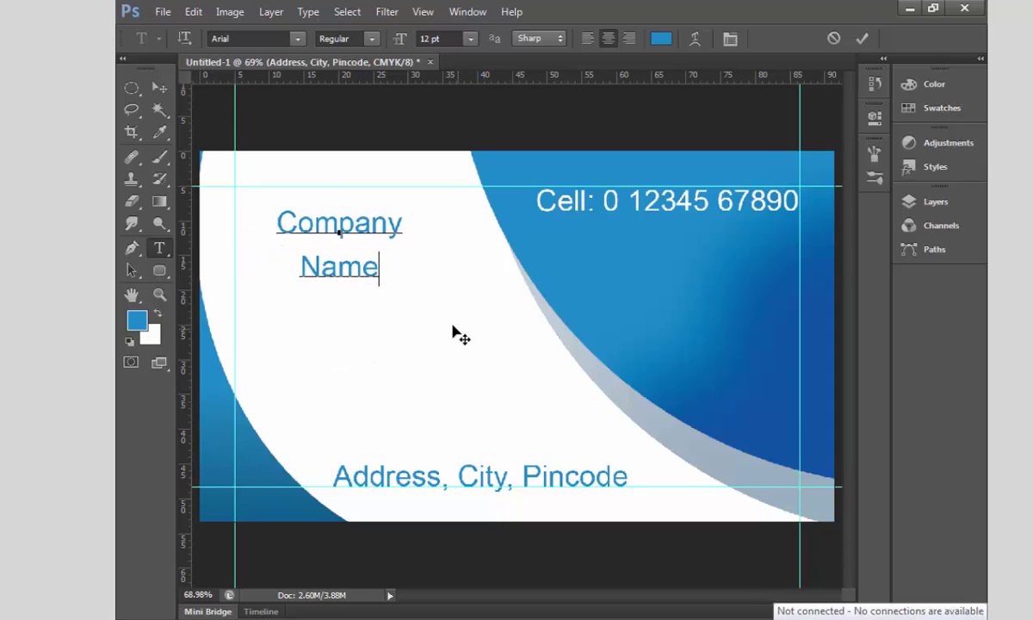
{"action": "key", "text": "ctrl+Return"}
{"action": "key", "text": "ctrl+minus"}
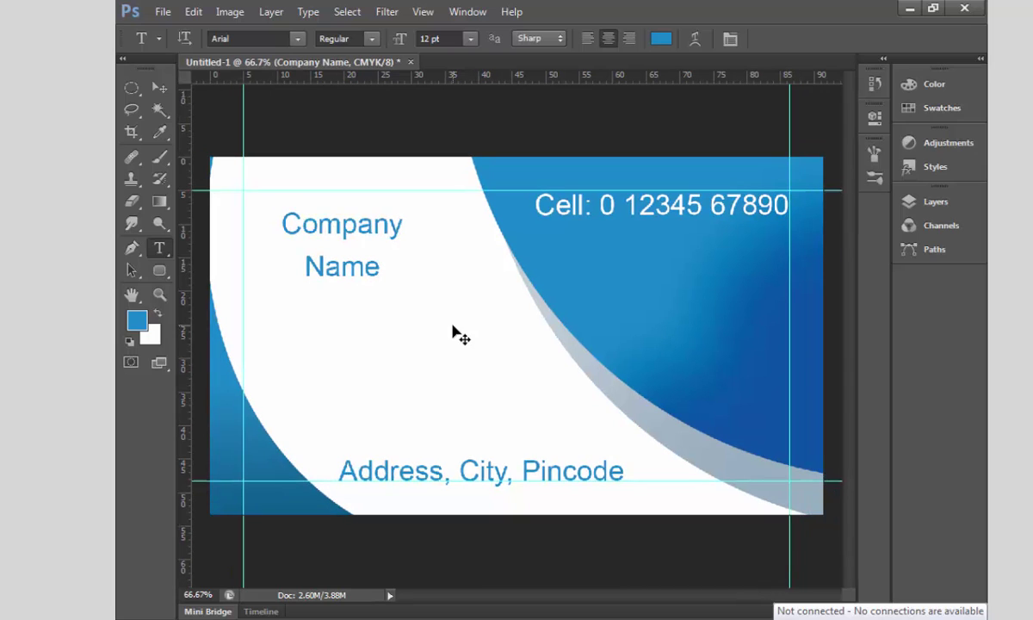
- Close Untitled-1 without saving and drag card1-b.jpg from Chrome's downloads into Photoshop
{"action": "key", "text": "v"}
{"action": "key", "text": "ctrl+w"}
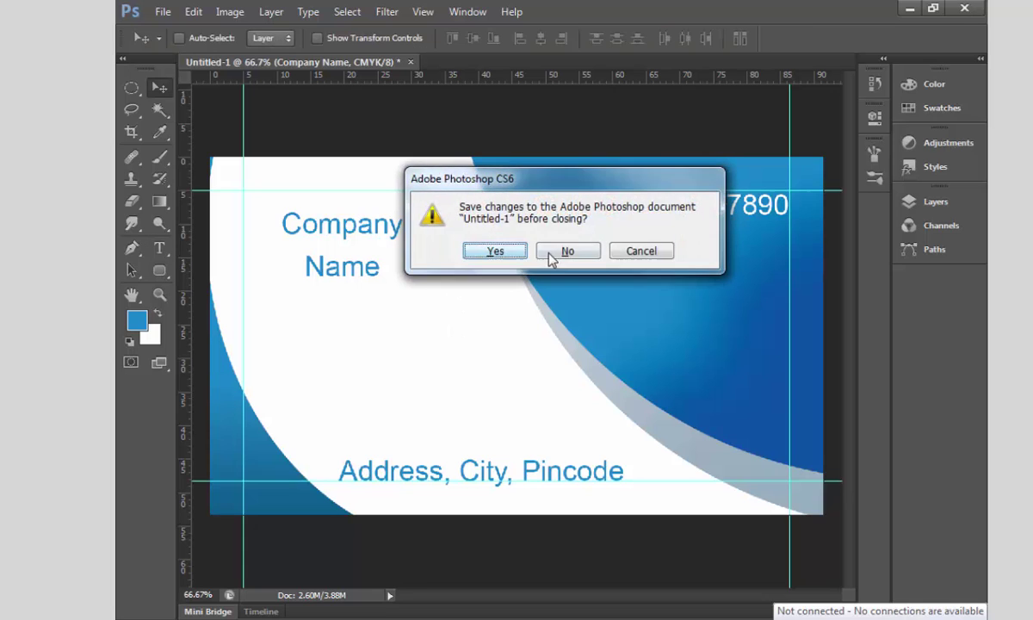
{"action": "left_click", "coordinate": [556, 252]}
{"action": "key", "text": "alt+Tab"}
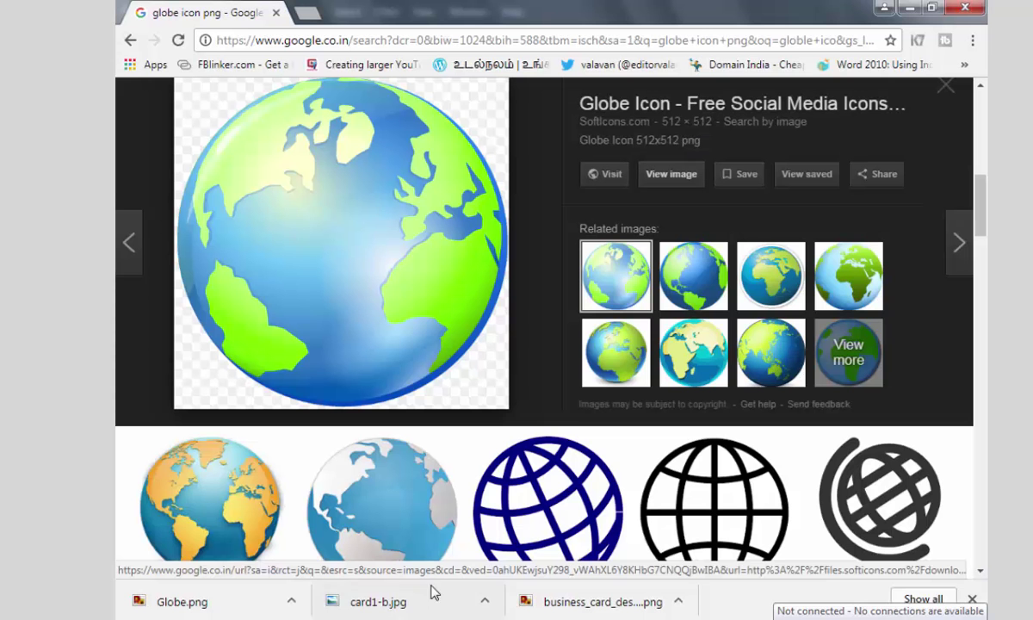
{"action": "left_click_drag", "start_coordinate": [413, 595], "coordinate": [507, 373]}
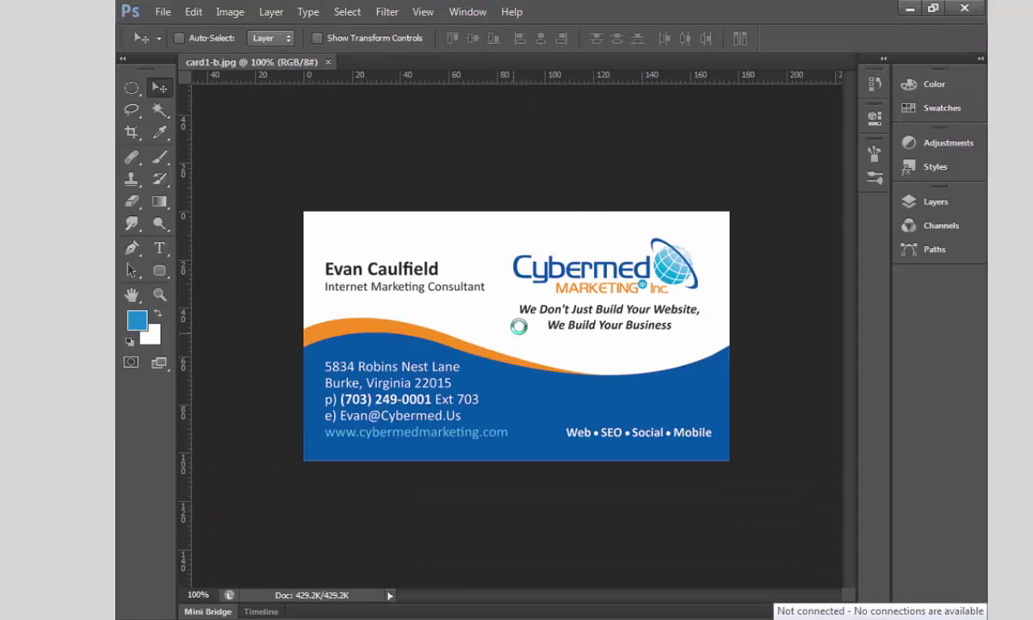
- Create a 3.6 × 2.1 in, 300 ppi CMYK document, then cut card1-b.jpg and close it unsaved
{"action": "key", "text": "ctrl+n"}
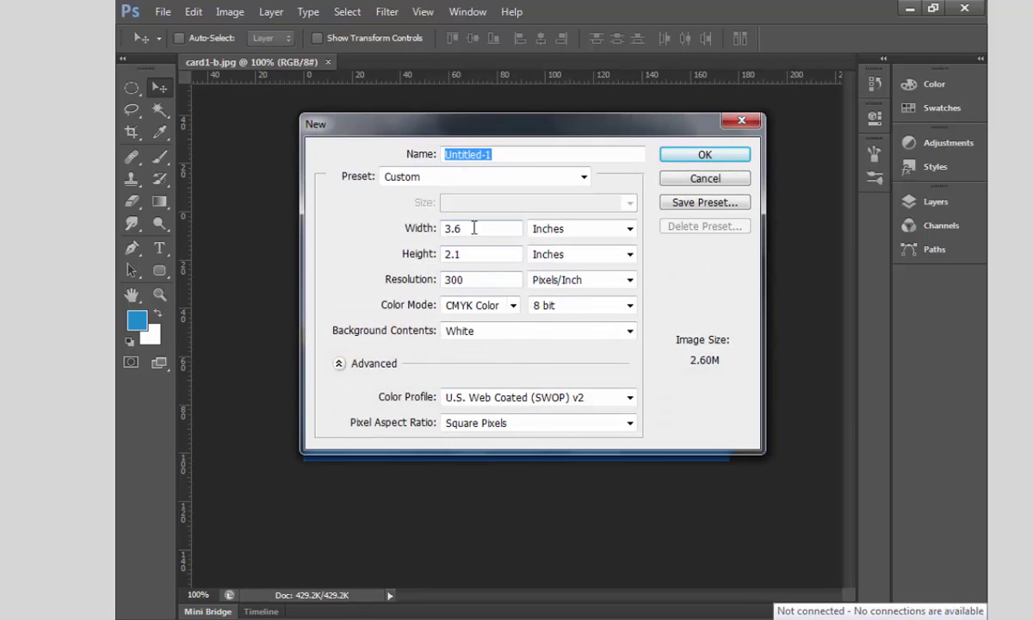
{"action": "left_click", "coordinate": [707, 160]}
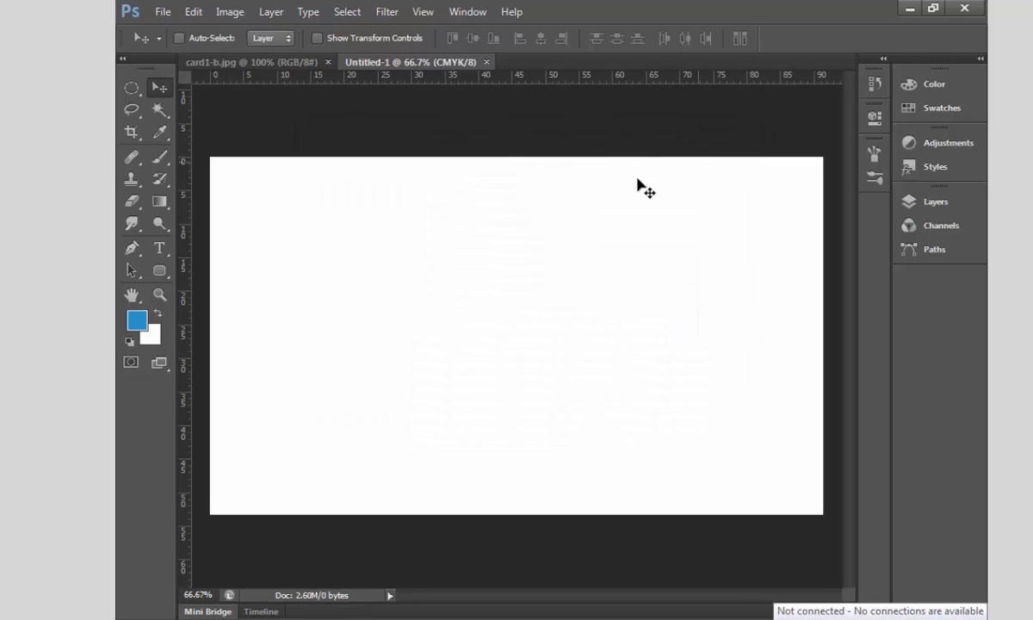
{"action": "key", "text": "ctrl+Tab"}
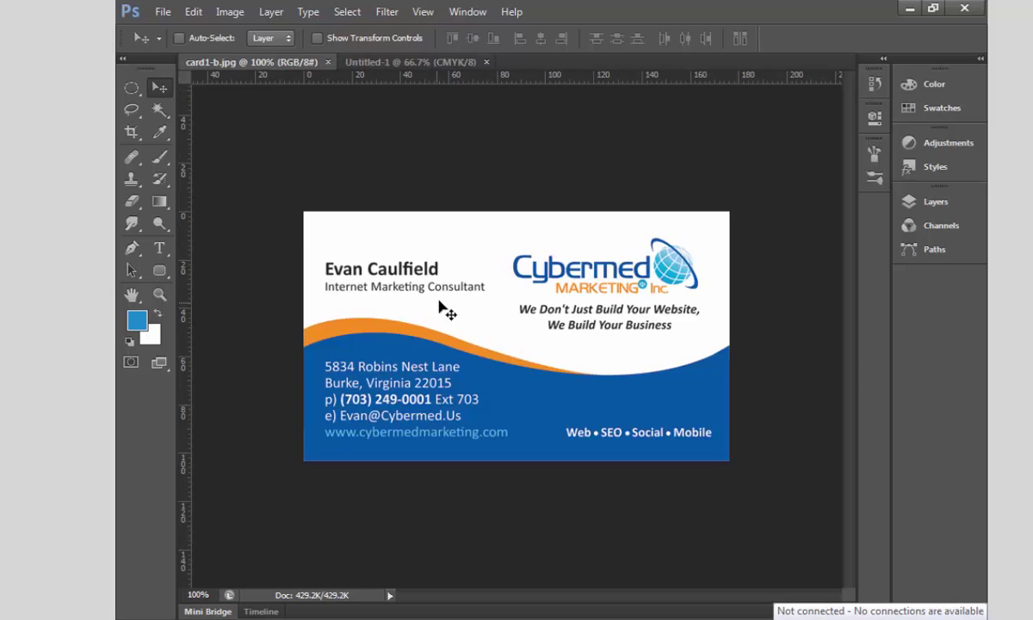
{"action": "key", "text": "ctrl+a"}
{"action": "key", "text": "ctrl+x"}
{"action": "key", "text": "ctrl+w"}
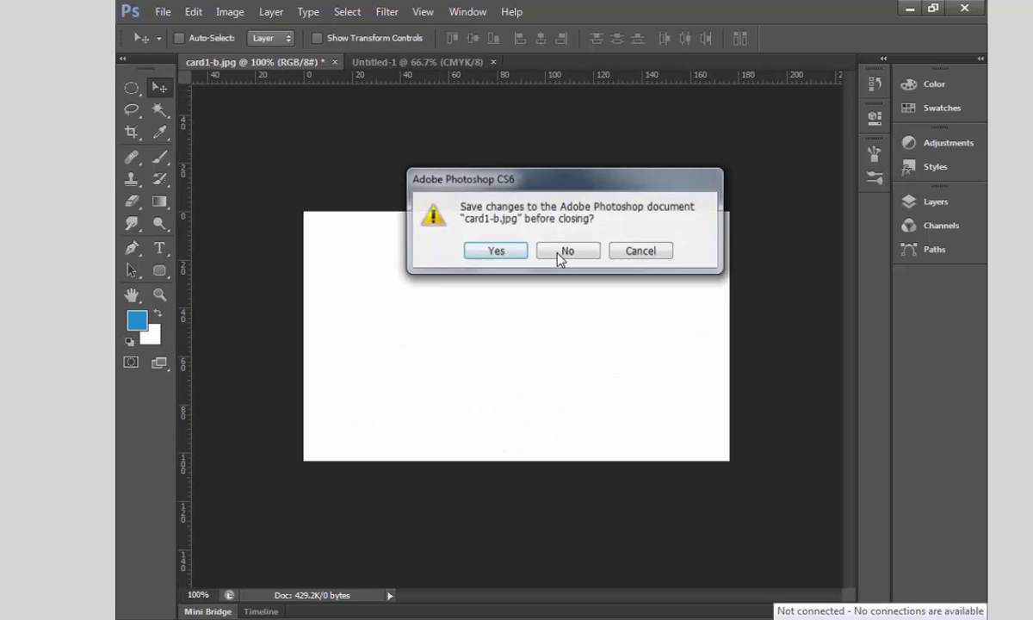
{"action": "left_click", "coordinate": [560, 249]}
- Paste the sample card into Untitled-1 and scale it to fill the whole canvas
{"action": "key", "text": "ctrl+v"}
{"action": "key", "text": "Tab"}
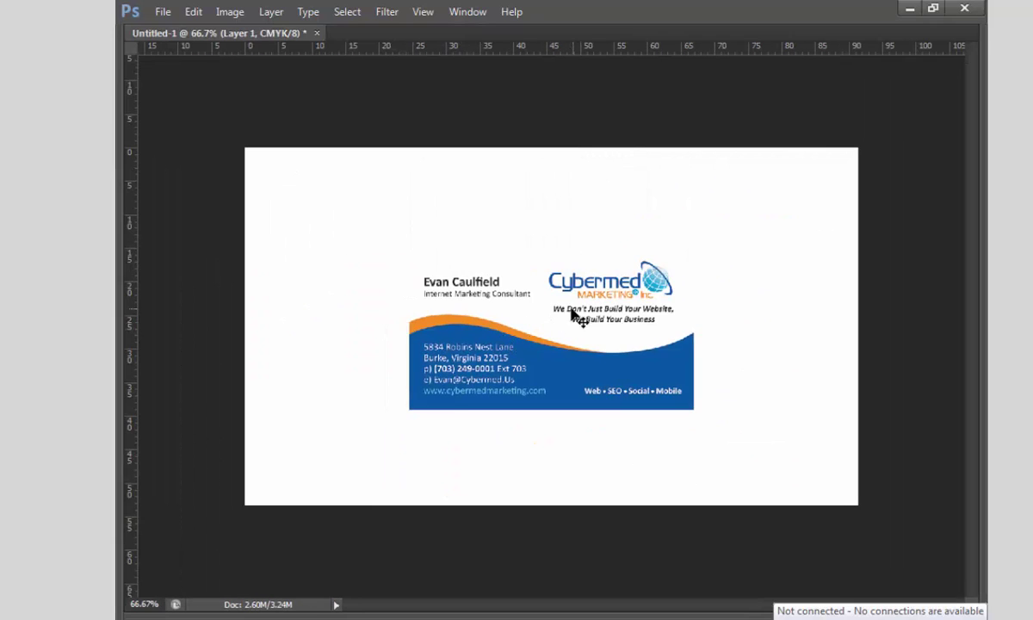
{"action": "left_click_drag", "start_coordinate": [574, 316], "coordinate": [400, 411]}
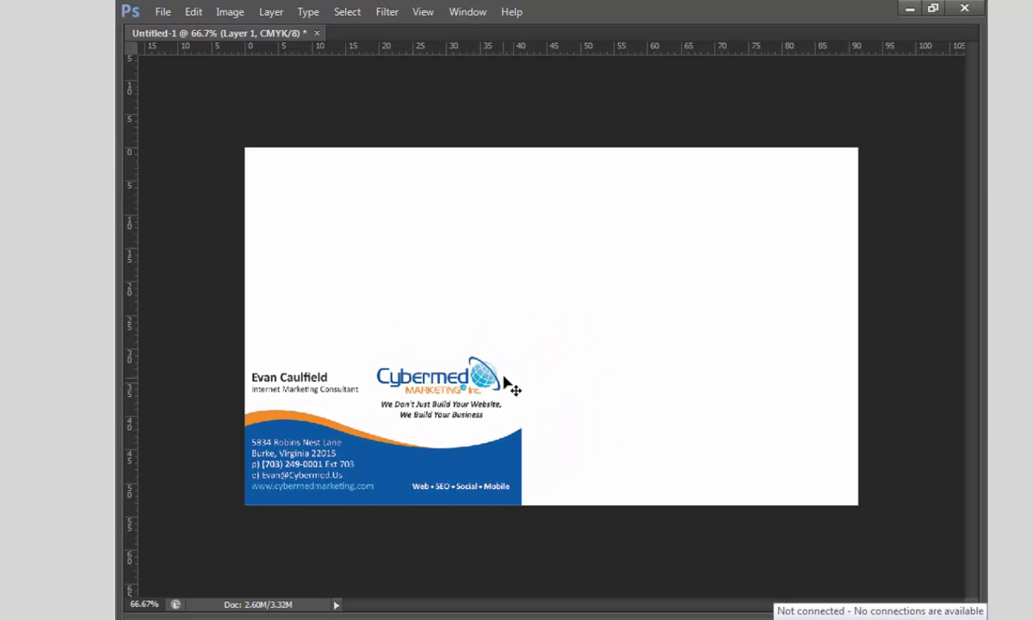
{"action": "key", "text": "ctrl+t"}
{"action": "left_click_drag", "start_coordinate": [521, 340], "coordinate": [568, 311]}
{"action": "left_click_drag", "start_coordinate": [645, 280], "coordinate": [886, 184]}
{"action": "key", "text": "Return"}
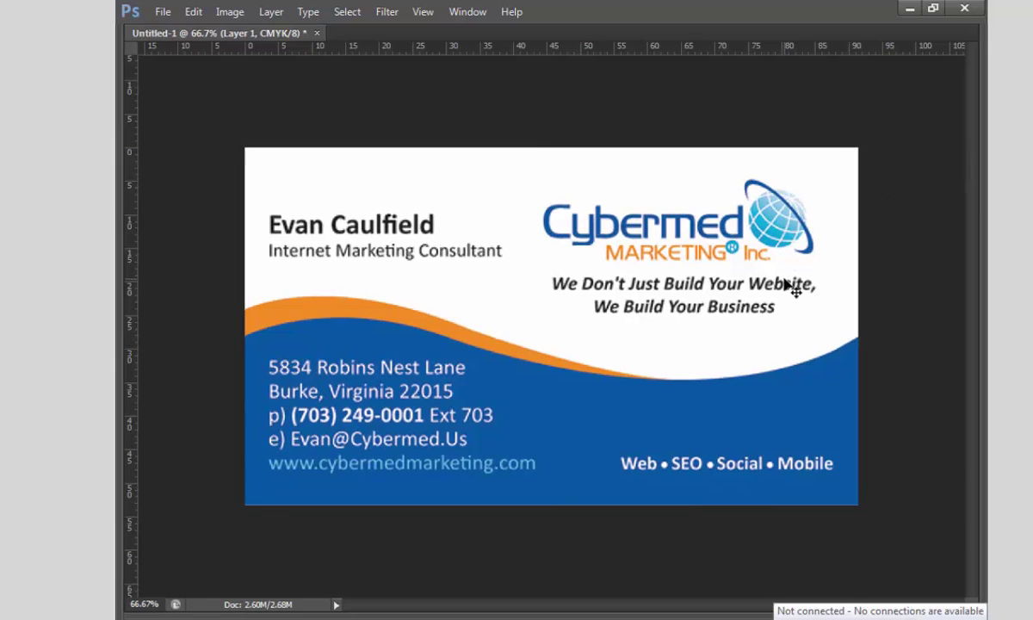
{"action": "key", "text": "ctrl+a"}
{"action": "key", "text": "Right"}
{"action": "key", "text": "Right"}
{"action": "key", "text": "Right"}
{"action": "key", "text": "Right"}
{"action": "key", "text": "Right"}
{"action": "key", "text": "Right"}
{"action": "key", "text": "ctrl+d"}
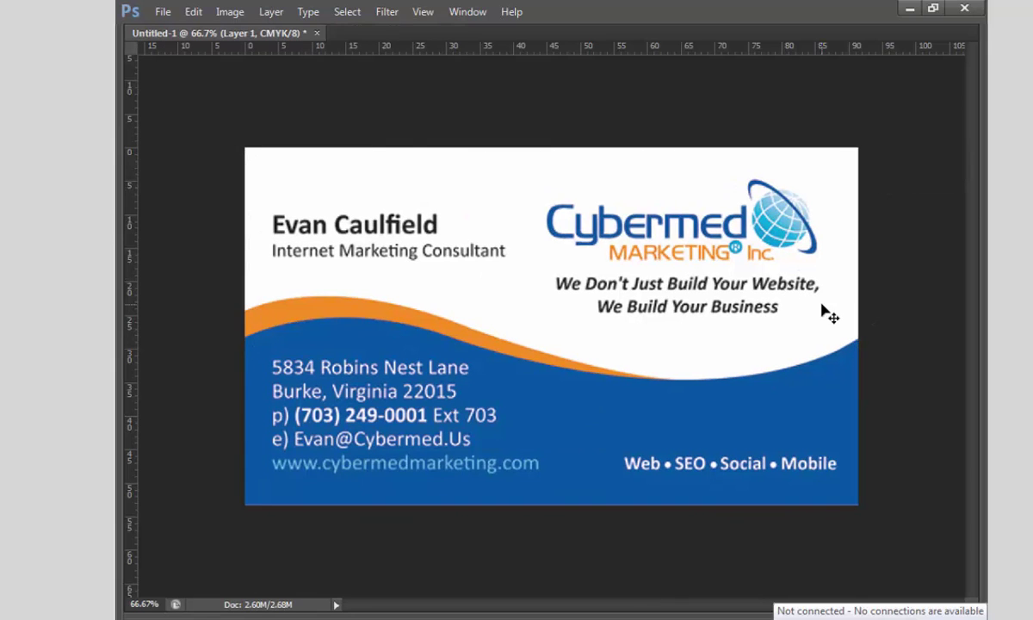
{"action": "key", "text": "Tab"}
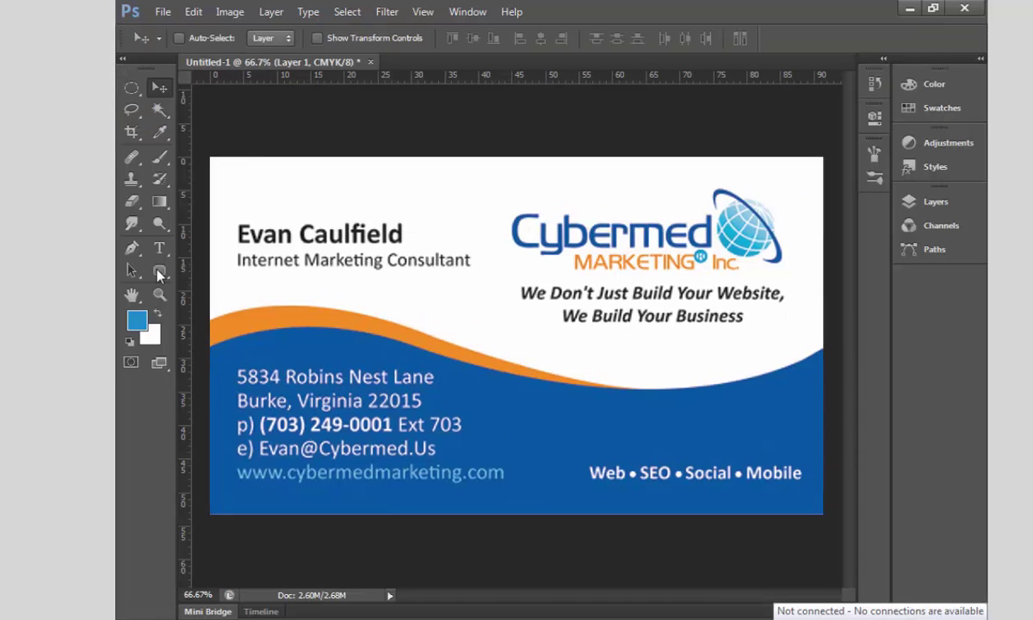
- With the Pen Tool, trace a curved path along the wave's top edge past the card's right side
{"action": "left_click_drag", "start_coordinate": [131, 248], "coordinate": [194, 246]}
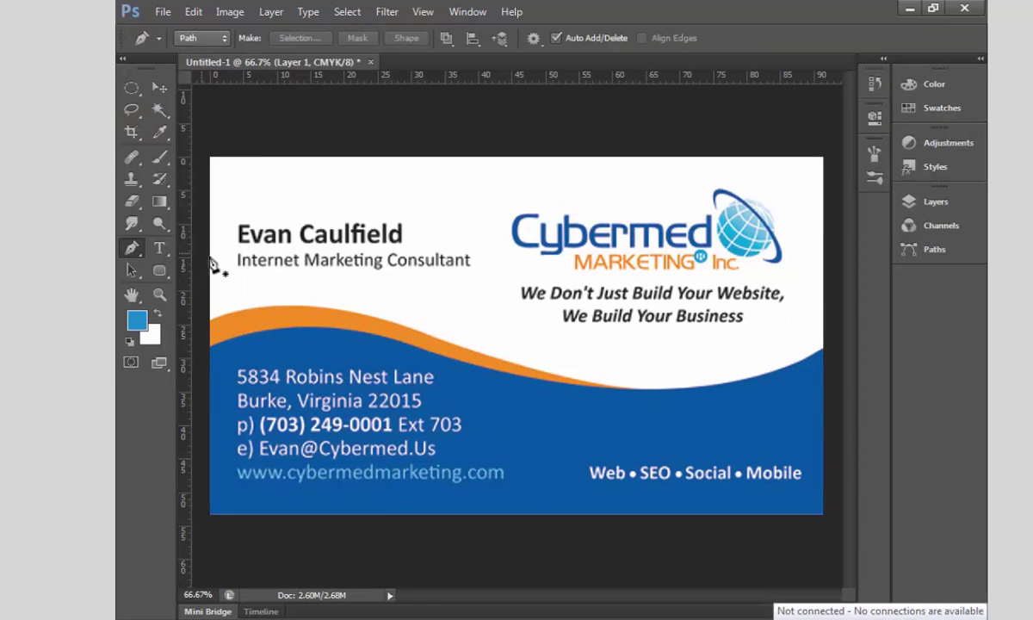
{"action": "left_click", "coordinate": [199, 355]}
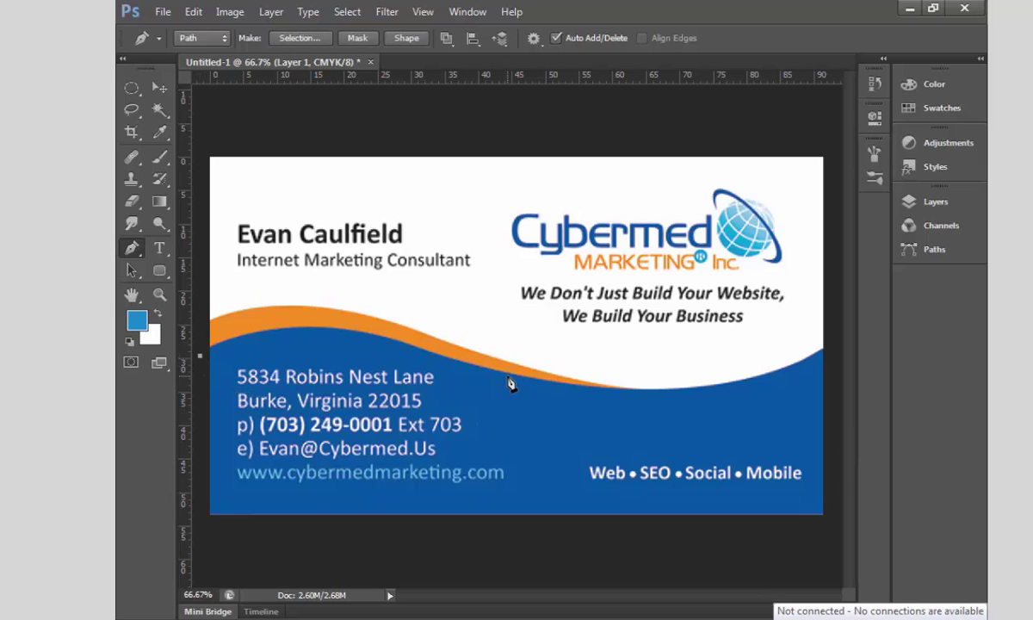
{"action": "left_click_drag", "start_coordinate": [508, 377], "coordinate": [738, 473]}
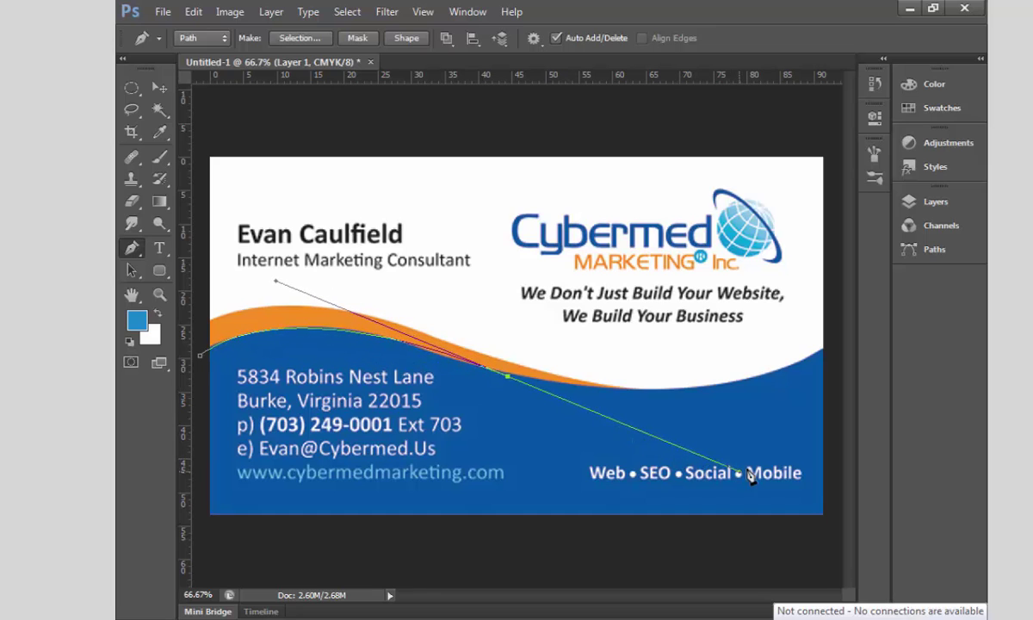
{"action": "key", "text": "ctrl+minus"}
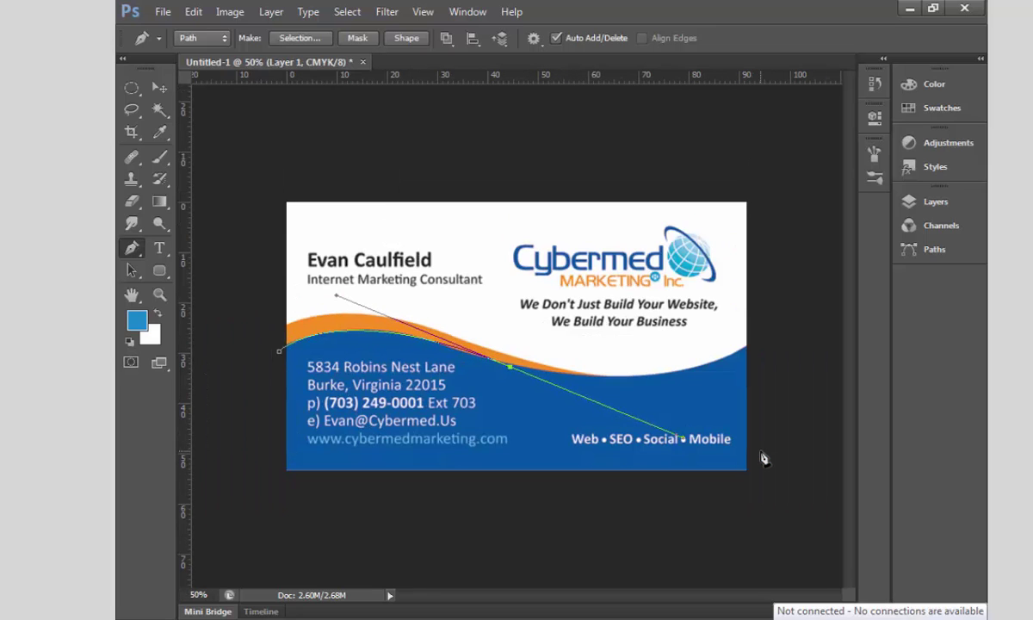
{"action": "left_click_drag", "start_coordinate": [770, 332], "coordinate": [799, 316]}
{"action": "left_click", "coordinate": [805, 295]}
- Loop the path below the card and up the left side, close it, and load it as a selection
{"action": "left_click_drag", "start_coordinate": [777, 512], "coordinate": [727, 538]}
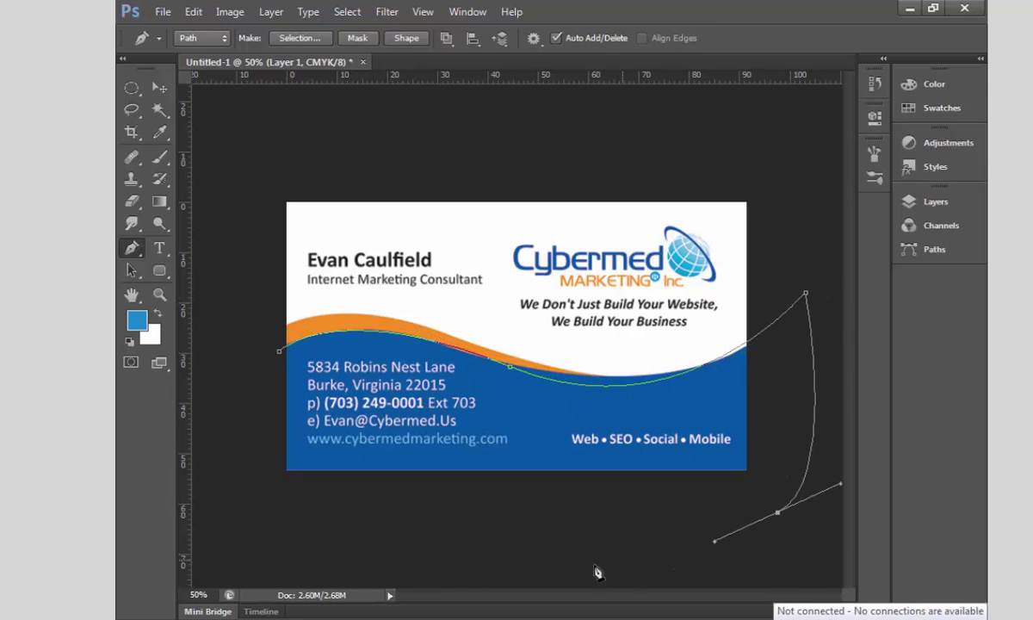
{"action": "left_click", "coordinate": [598, 565]}
{"action": "left_click", "coordinate": [411, 564]}
{"action": "left_click", "coordinate": [301, 549]}
{"action": "left_click", "coordinate": [234, 534]}
{"action": "left_click", "coordinate": [229, 517]}
{"action": "left_click_drag", "start_coordinate": [229, 467], "coordinate": [229, 441]}
{"action": "left_click", "coordinate": [277, 353]}
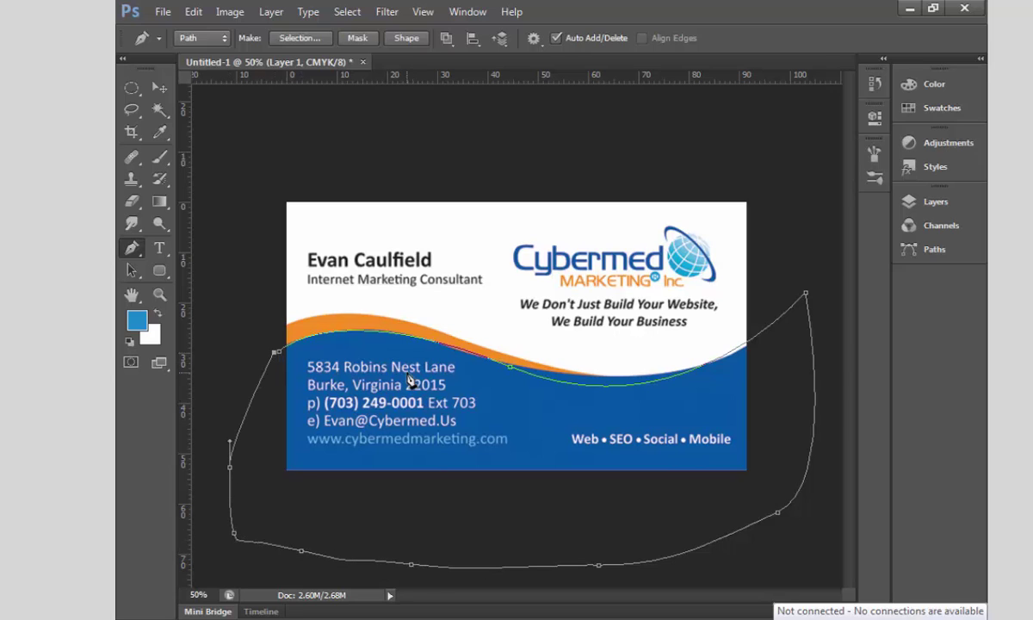
{"action": "key", "text": "ctrl+Return"}
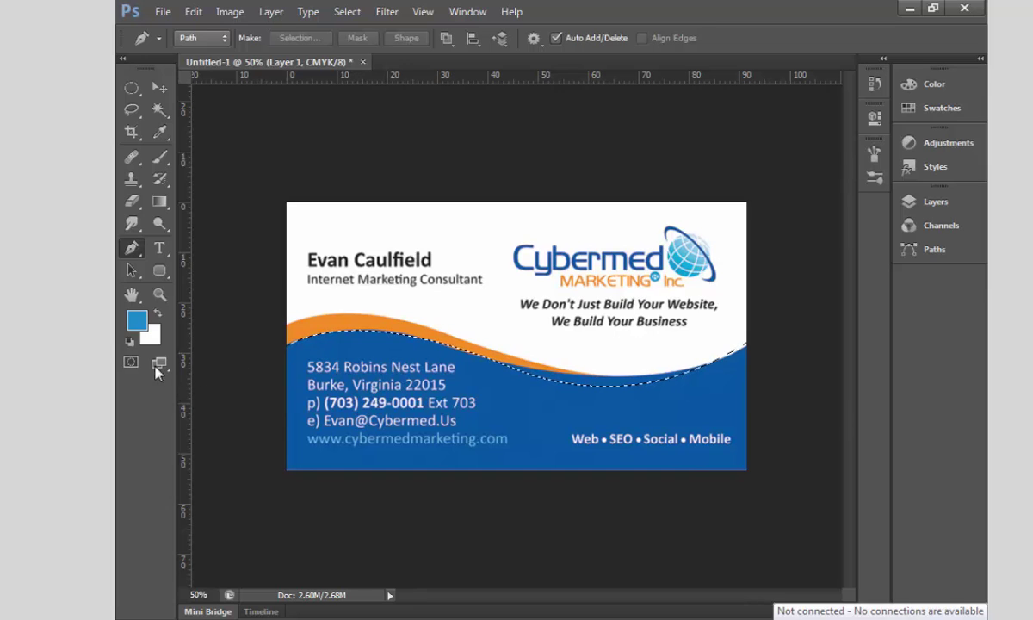
- Set up a light-to-dark blue gradient whose right stop is dark blue 00417c
{"action": "left_click", "coordinate": [159, 202]}
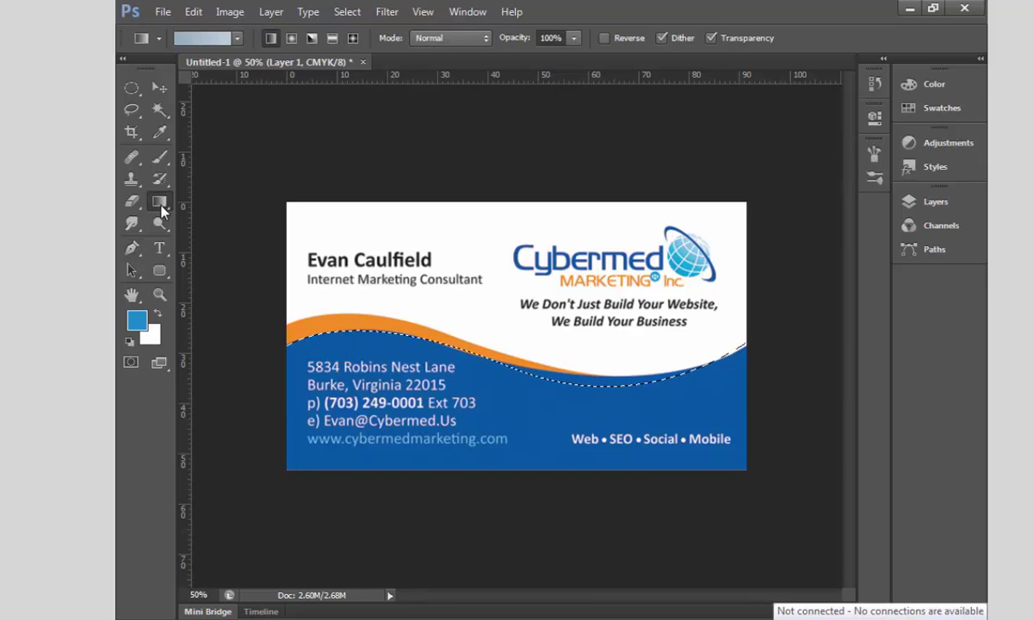
{"action": "left_click", "coordinate": [215, 36]}
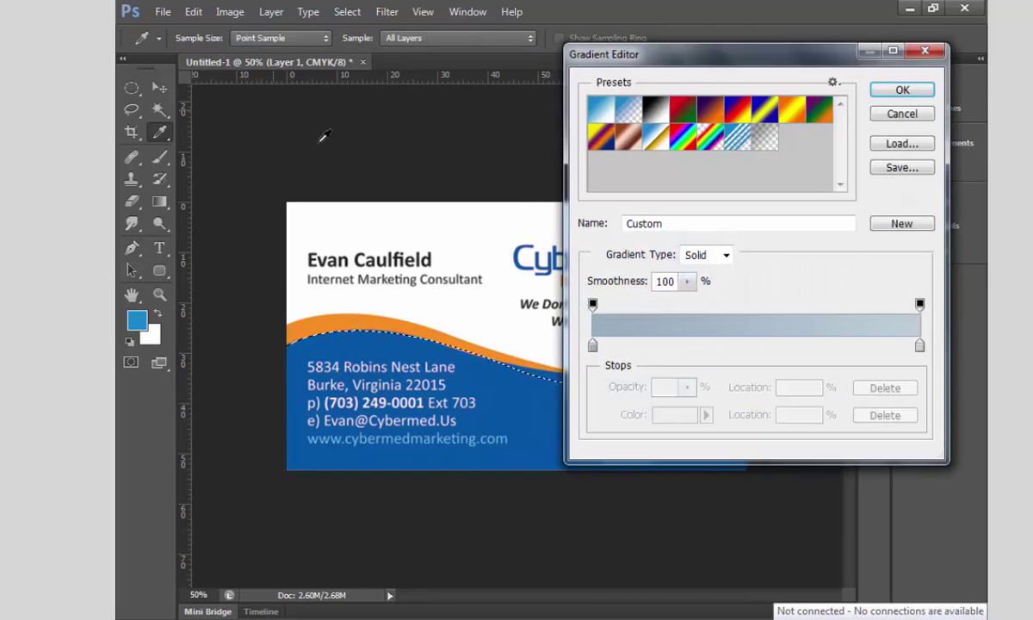
{"action": "double_click", "coordinate": [919, 345]}
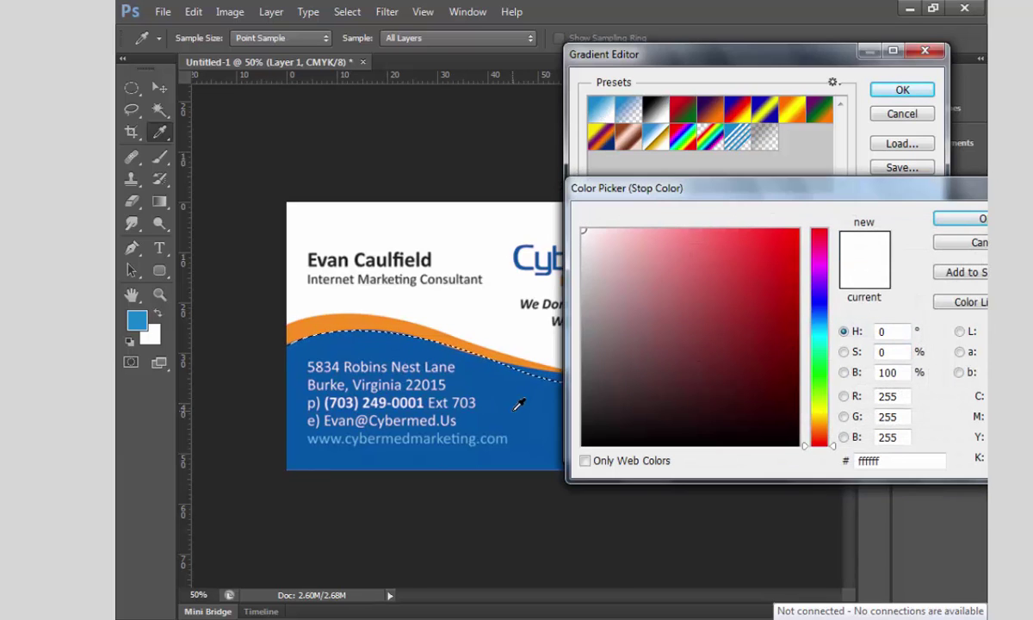
{"action": "left_click", "coordinate": [517, 405]}
{"action": "left_click", "coordinate": [798, 339]}
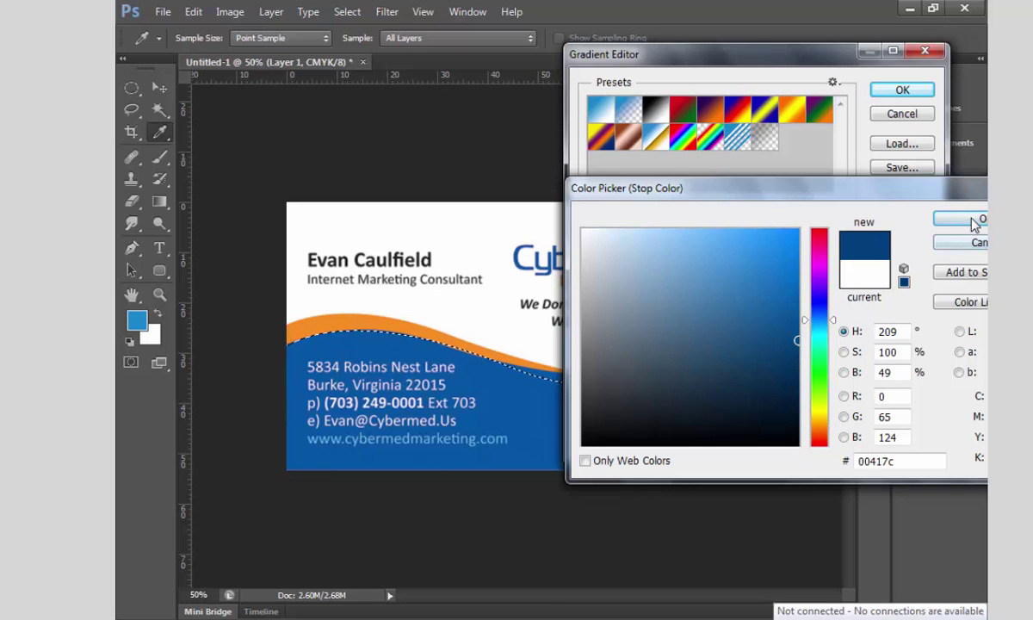
{"action": "left_click", "coordinate": [942, 219]}
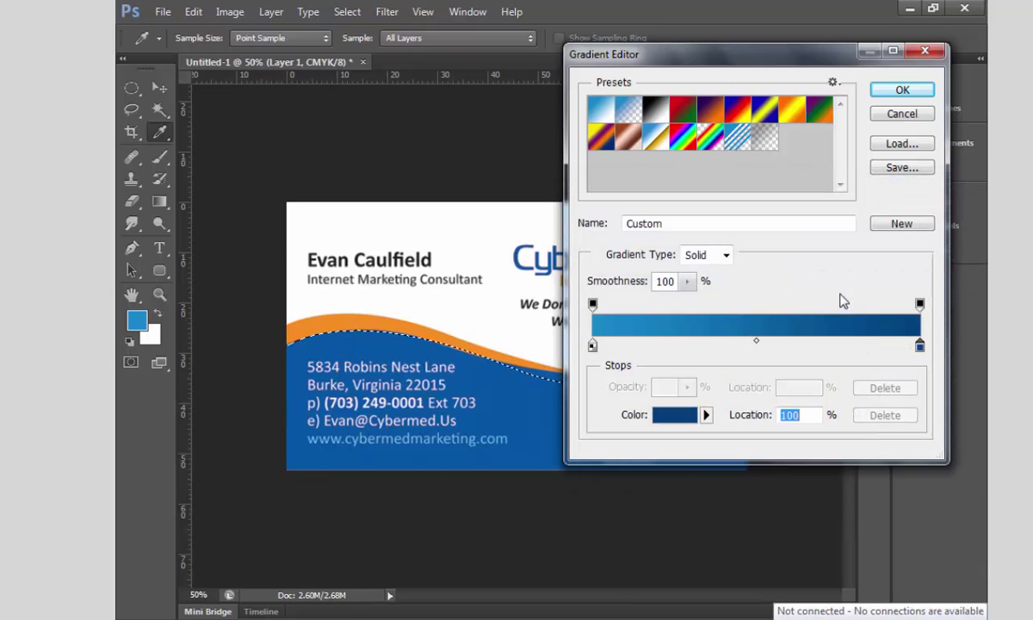
{"action": "left_click", "coordinate": [902, 89]}
- Try linear and reflected blue gradient fills in the wave, then undo them
{"action": "left_click_drag", "start_coordinate": [293, 406], "coordinate": [286, 491]}
{"action": "left_click_drag", "start_coordinate": [500, 378], "coordinate": [500, 344]}
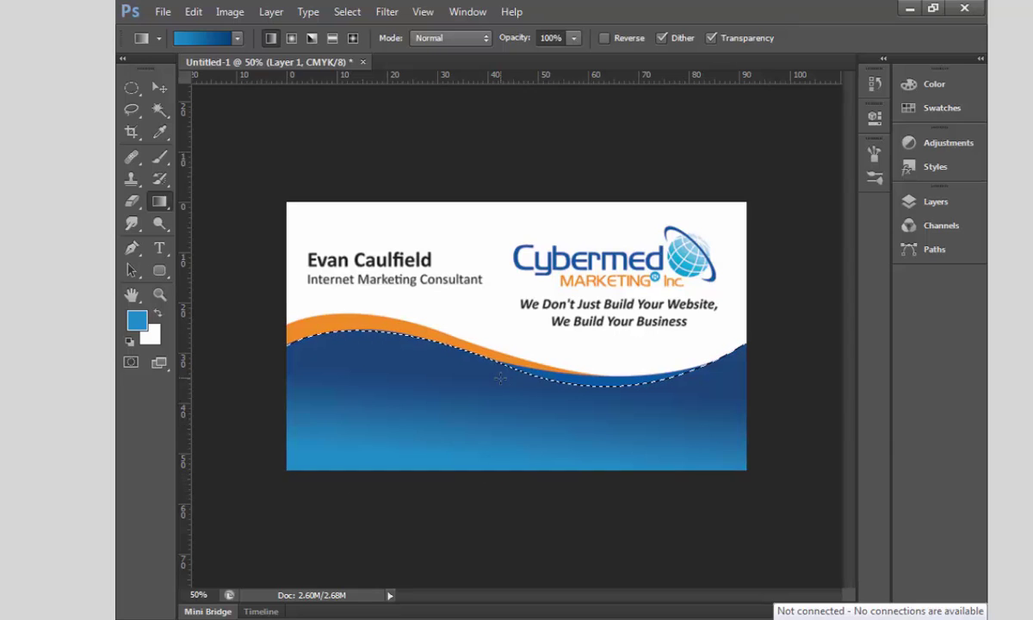
{"action": "left_click_drag", "start_coordinate": [477, 426], "coordinate": [476, 370]}
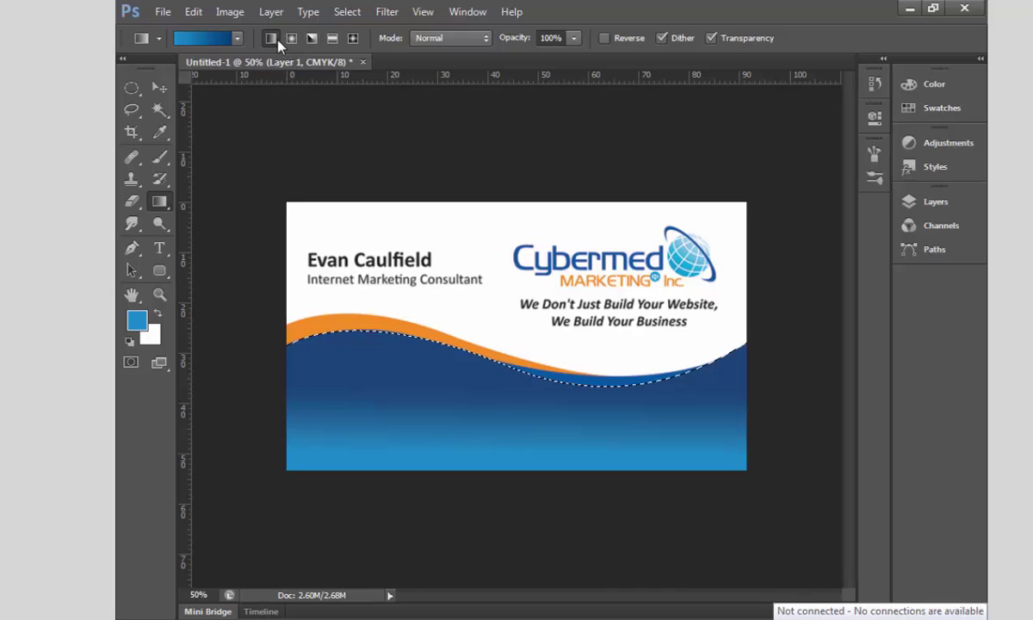
{"action": "left_click", "coordinate": [332, 38]}
{"action": "left_click_drag", "start_coordinate": [515, 433], "coordinate": [507, 503]}
{"action": "key", "text": "v"}
{"action": "key", "text": "ctrl+z"}
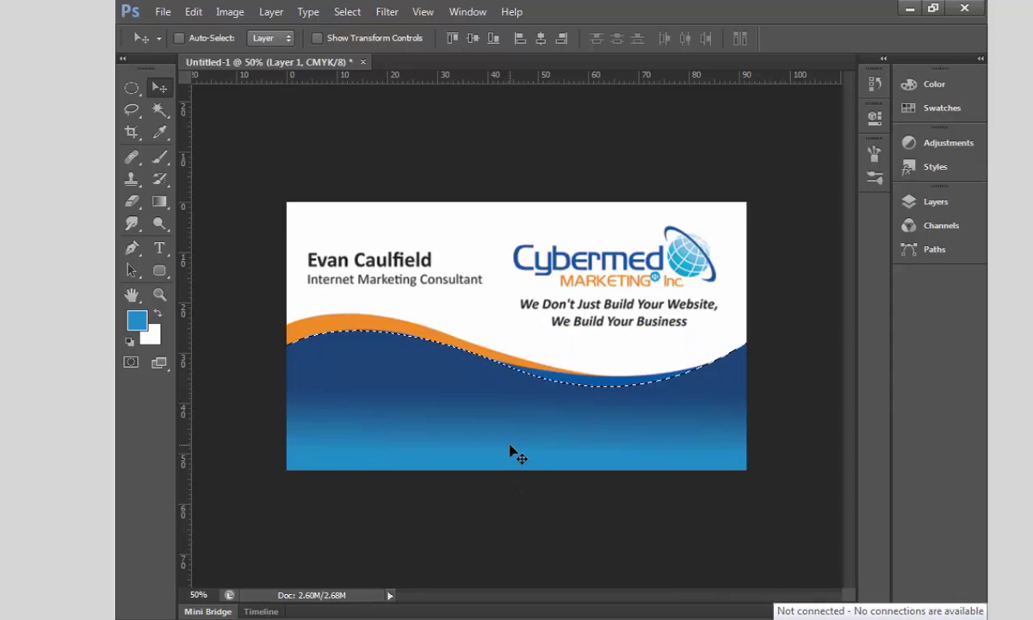
{"action": "key", "text": "ctrl+alt+z"}
{"action": "key", "text": "ctrl+alt+z"}
{"action": "key", "text": "ctrl+alt+z"}
{"action": "key", "text": "ctrl+alt+z"}
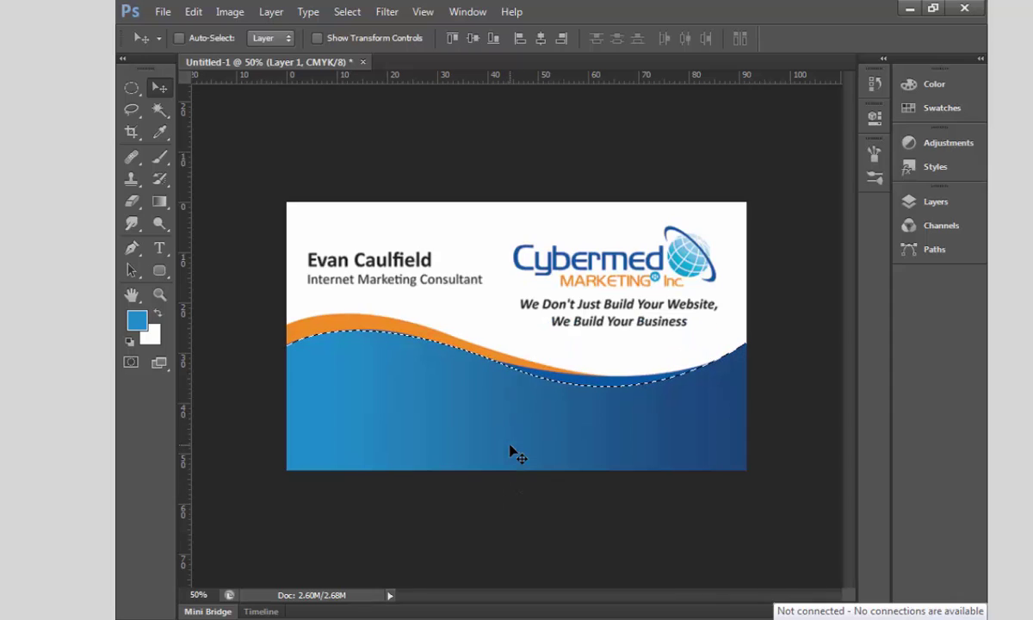
- On a new Layer 2, fill the wave selection with a left-to-right blue gradient and deselect
{"action": "key", "text": "ctrl+shift+n"}
{"action": "key", "text": "Return"}
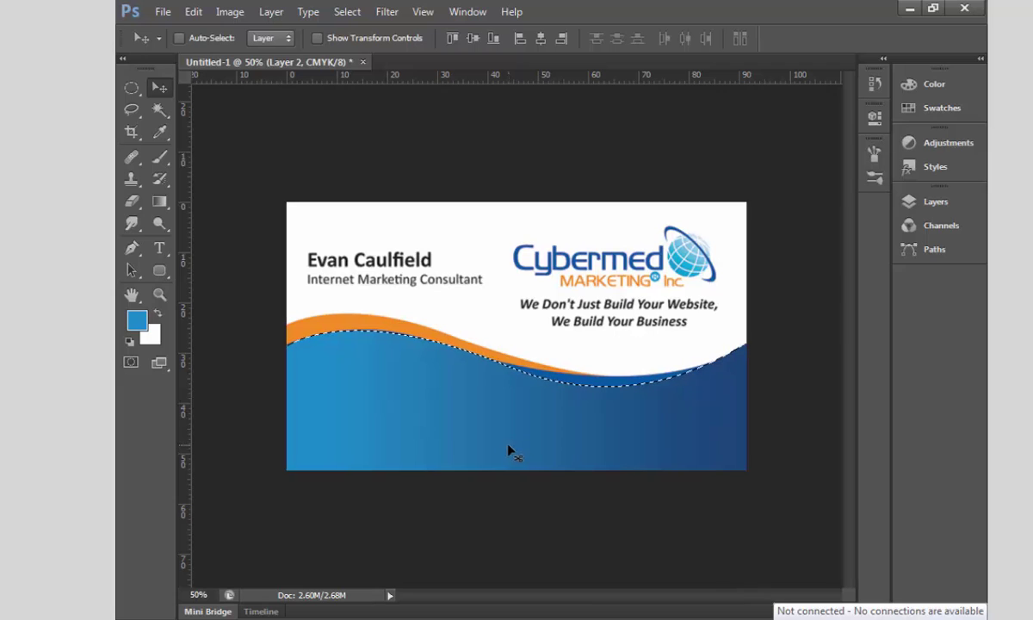
{"action": "key", "text": "g"}
{"action": "left_click_drag", "start_coordinate": [369, 427], "coordinate": [730, 446]}
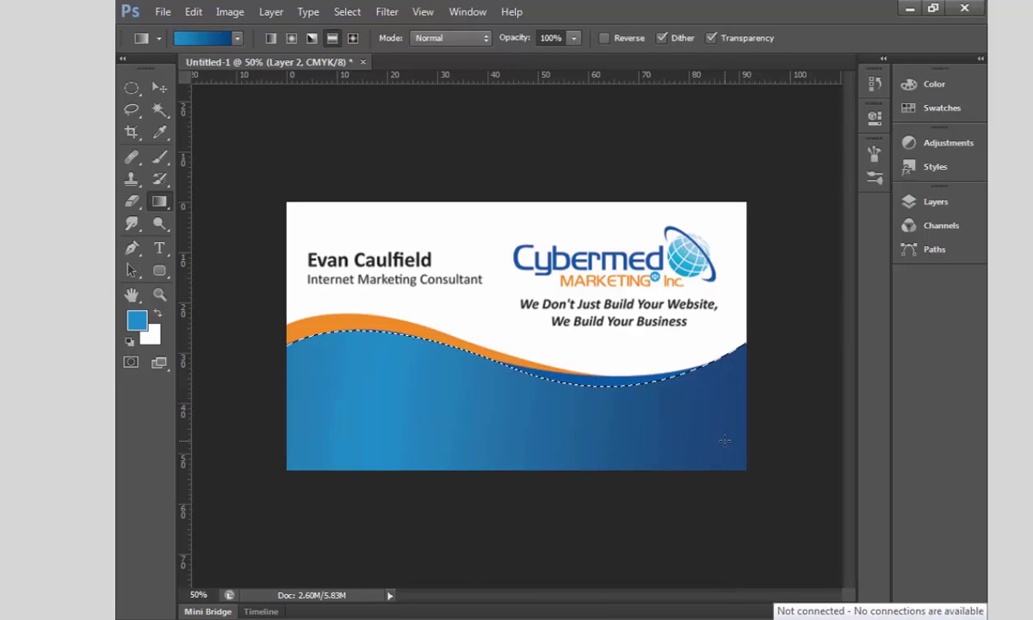
{"action": "key", "text": "ctrl+d"}
- Alt-drag the gradient wave to create an offset Layer 2 copy
{"action": "key", "text": "v"}
{"action": "left_click_drag", "start_coordinate": [517, 387], "coordinate": [549, 365]}
{"action": "key", "text": "ctrl+z"}
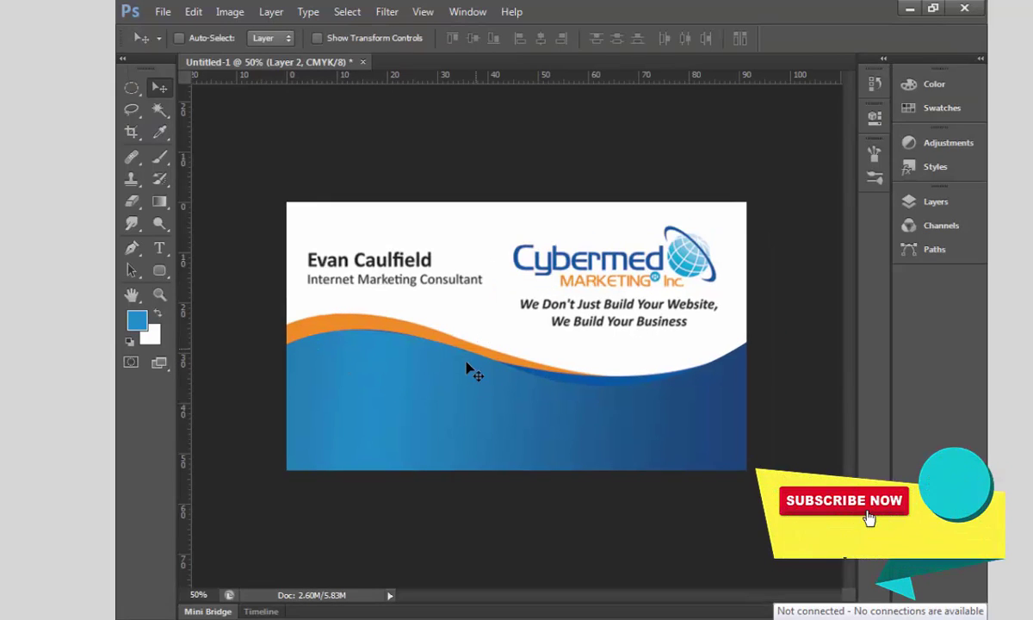
{"action": "left_click_drag", "start_coordinate": [466, 407], "coordinate": [445, 394]}
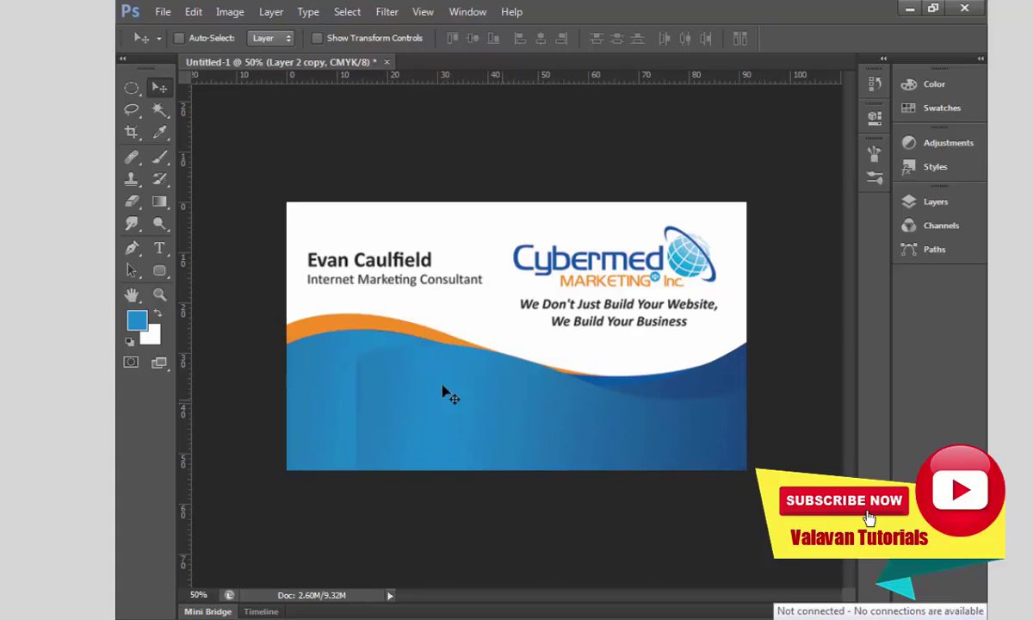
- Sample the band's orange and select and reposition Layer 2 copy
{"action": "key", "text": "i"}
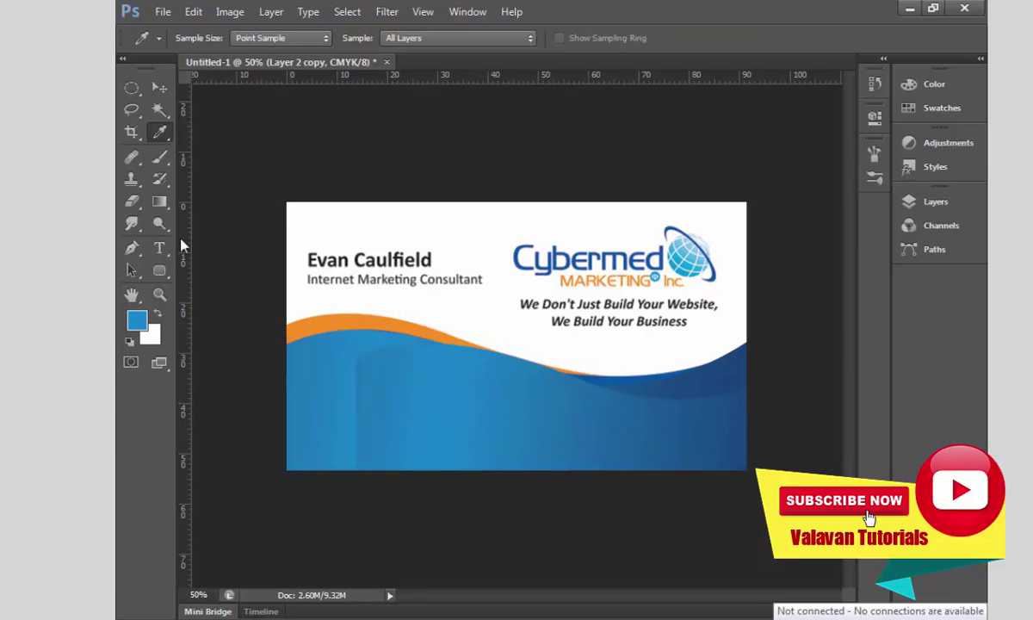
{"action": "left_click", "coordinate": [385, 324]}
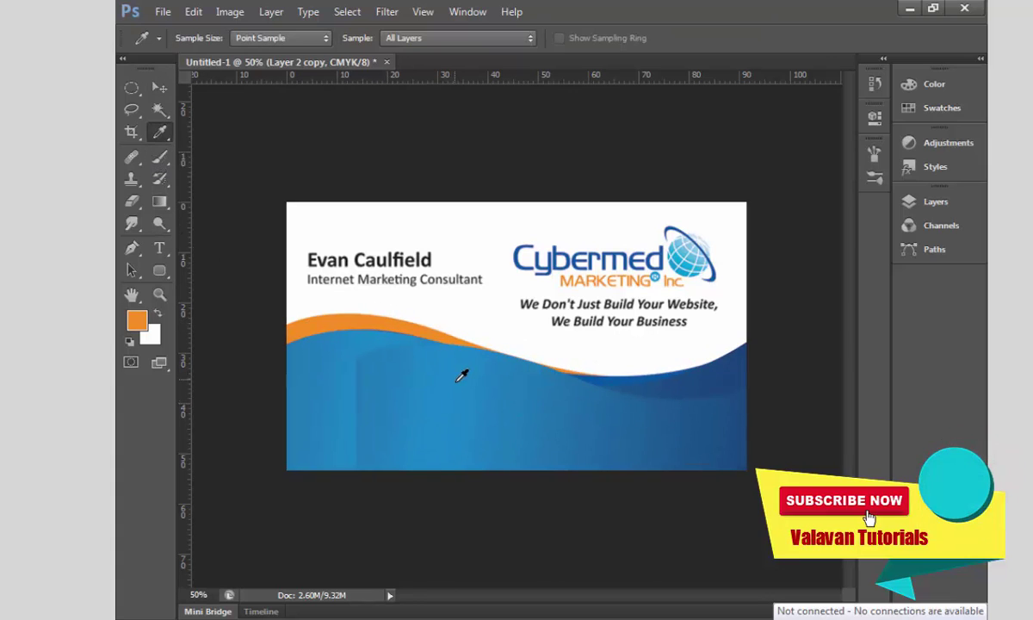
{"action": "key", "text": "v"}
{"action": "right_click", "coordinate": [472, 394]}
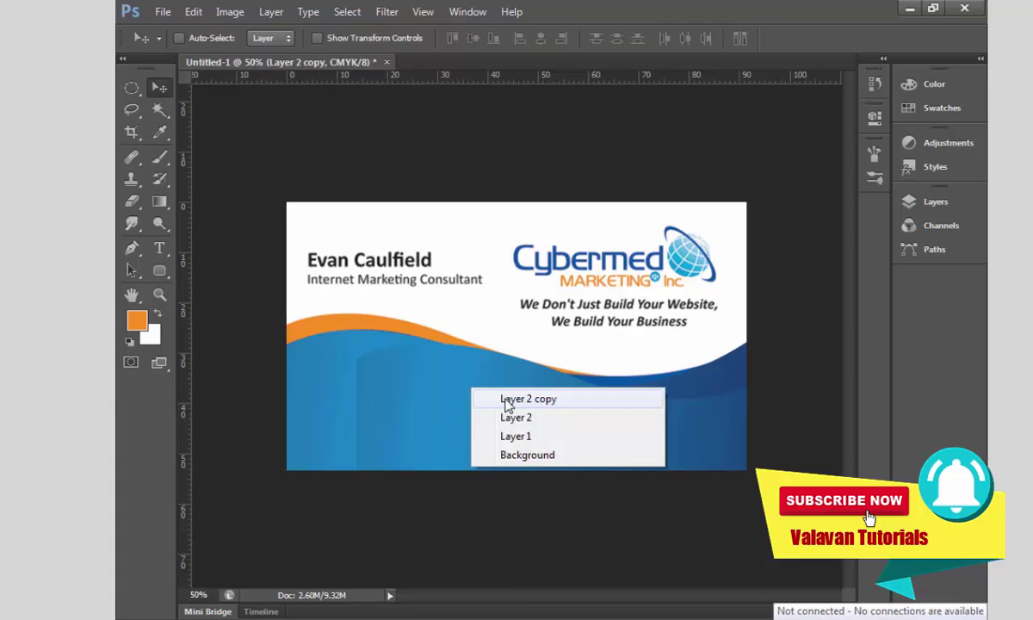
{"action": "left_click", "coordinate": [482, 399]}
{"action": "left_click_drag", "start_coordinate": [482, 400], "coordinate": [393, 373]}
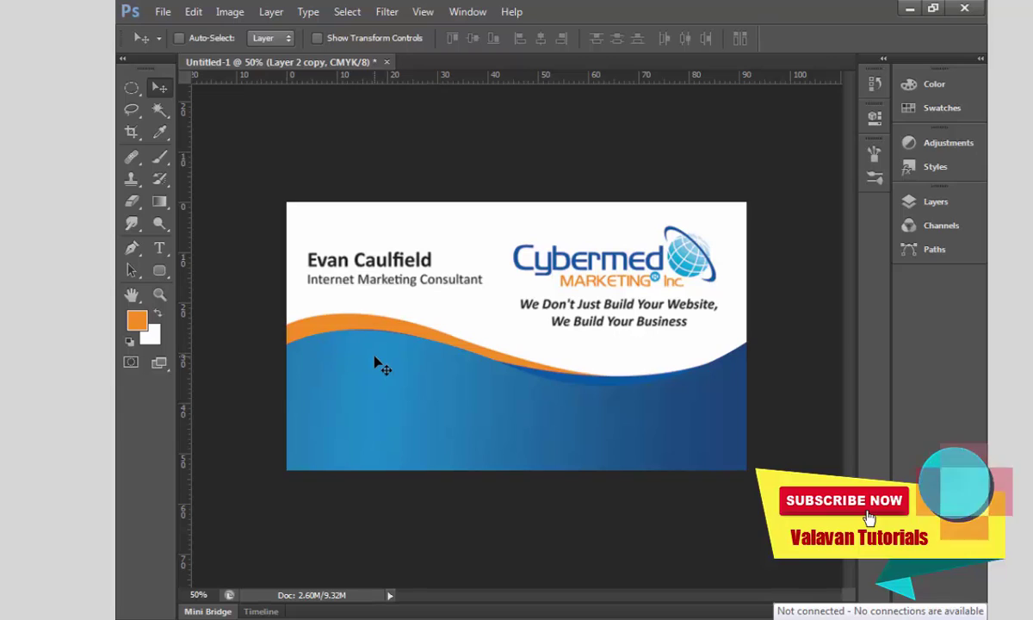
- Fill only Layer 2 copy's wave shape with orange and nudge it down slightly
{"action": "key", "text": "alt+BackSpace"}
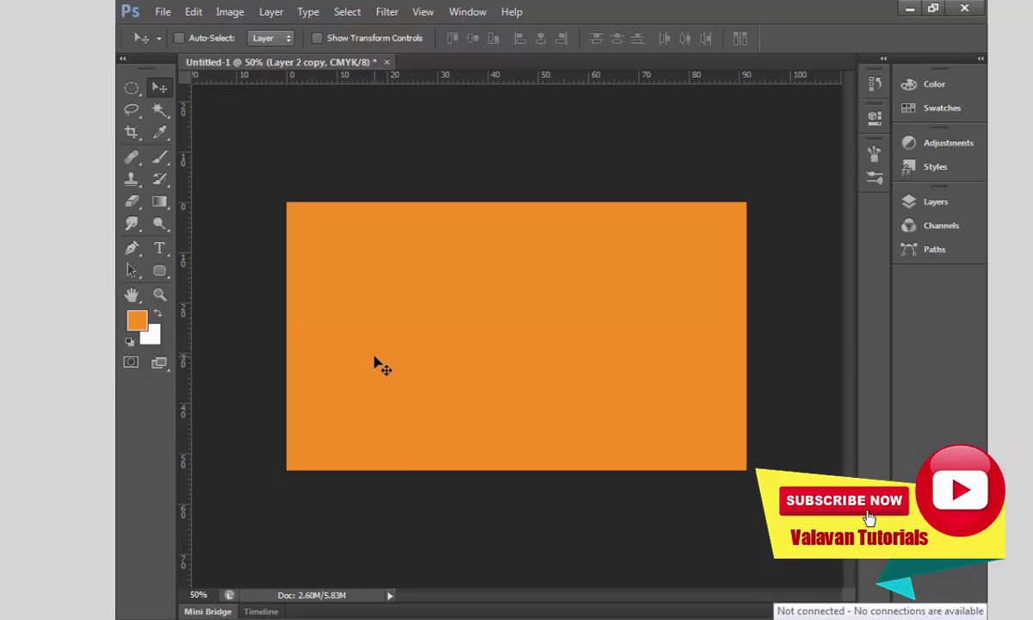
{"action": "key", "text": "ctrl+z"}
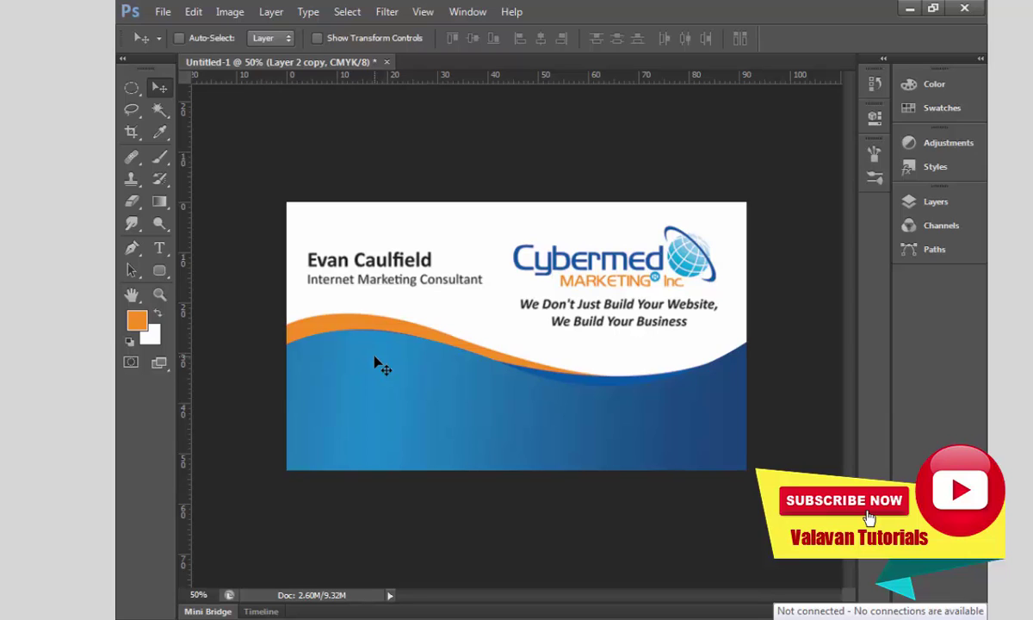
{"action": "key", "text": "alt+shift+BackSpace"}
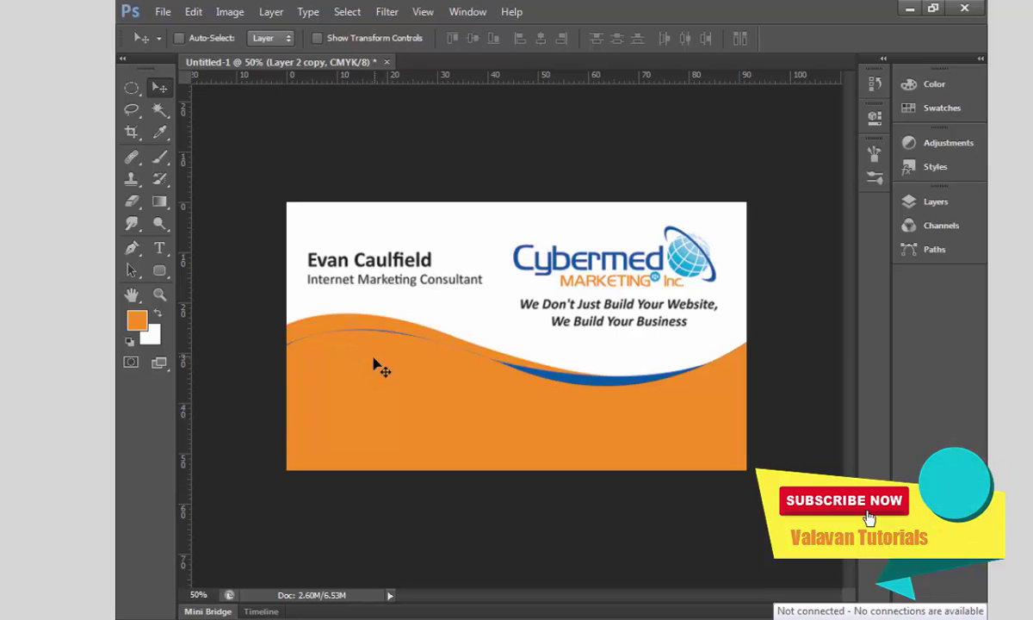
{"action": "key", "text": "shift+Down"}
{"action": "key", "text": "shift+Down"}
{"action": "key", "text": "shift+Down"}
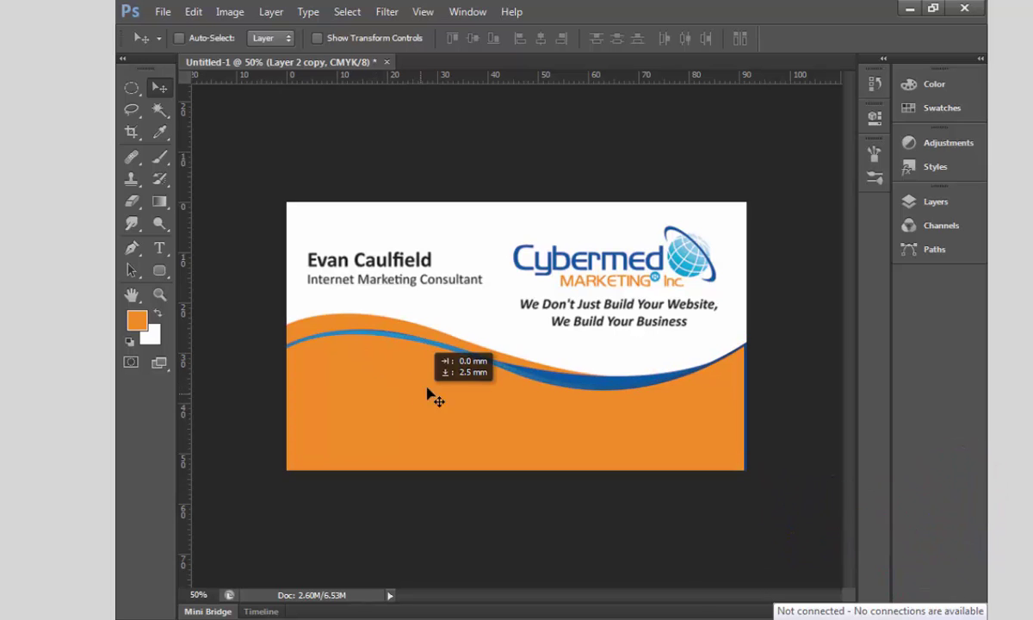
- Place Globe.png, scale it to about 6.28%, and set it over the logo's globe at top right
{"action": "left_click", "coordinate": [258, 618]}
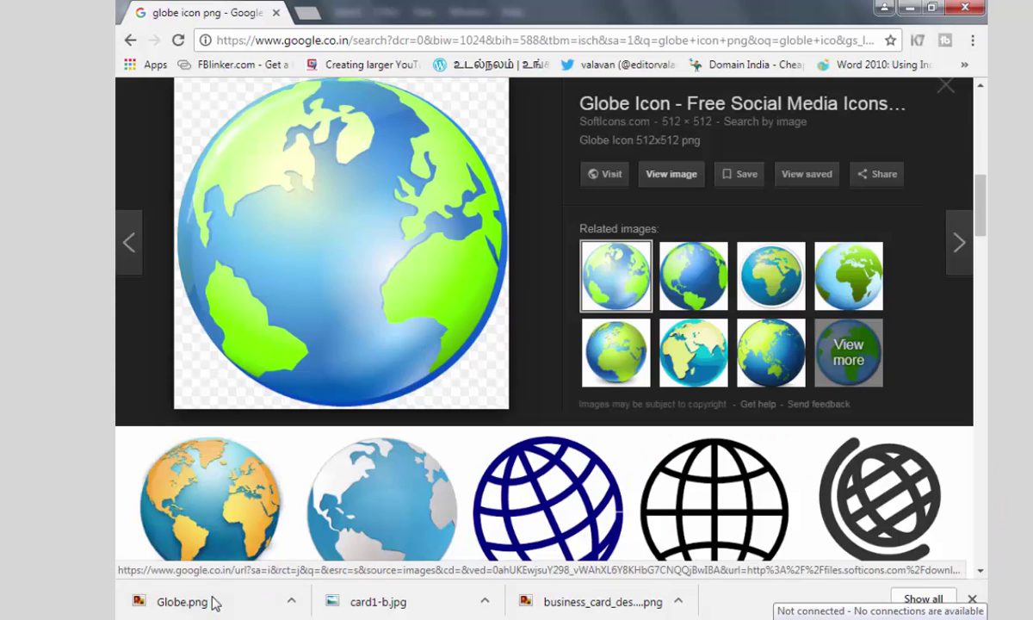
{"action": "left_click_drag", "start_coordinate": [214, 603], "coordinate": [491, 404]}
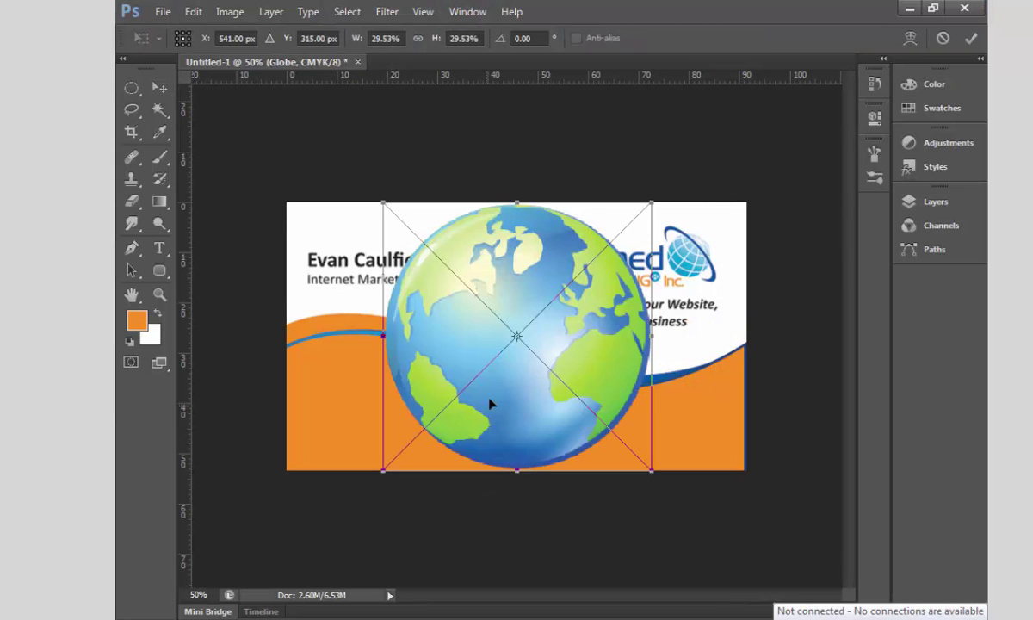
{"action": "key", "text": "Return"}
{"action": "key", "text": "ctrl+t"}
{"action": "left_click_drag", "start_coordinate": [652, 203], "coordinate": [709, 227]}
{"action": "key", "text": "Return"}
{"action": "key", "text": "ctrl+t"}
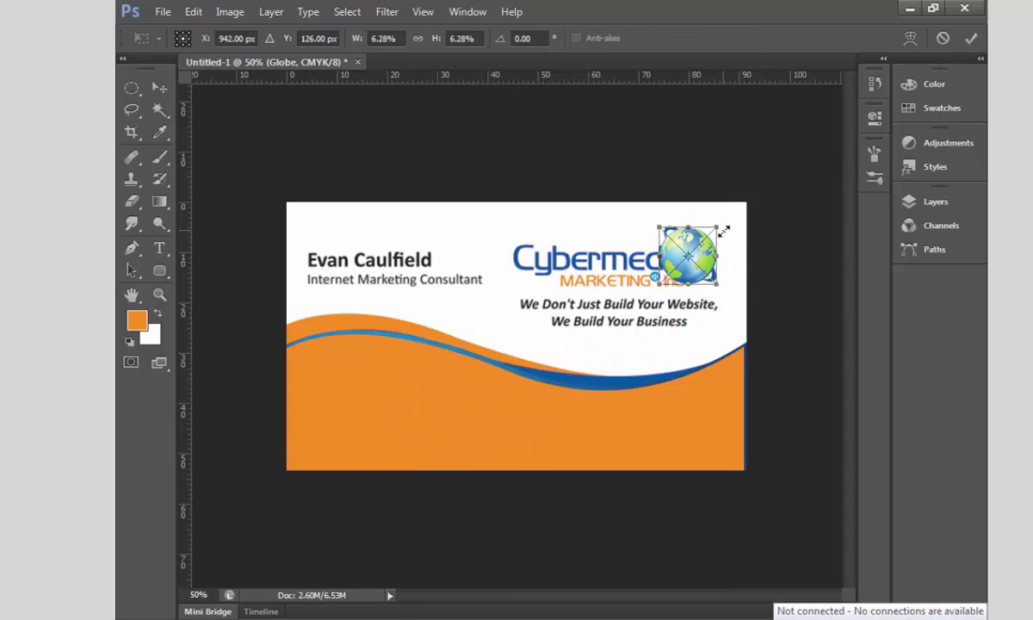
{"action": "key", "text": "Return"}
{"action": "mouse_move", "coordinate": [689, 274]}
{"action": "left_mouse_down"}
{"action": "mouse_move", "coordinate": [693, 241]}
{"action": "mouse_move", "coordinate": [686, 272]}
{"action": "left_mouse_up"}
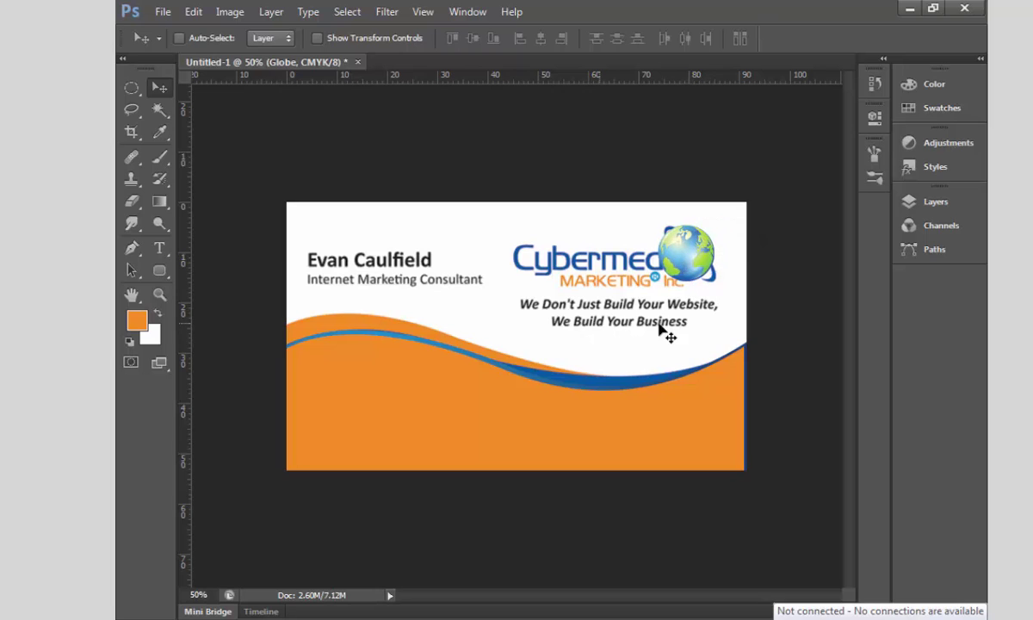
- Delete the Background layer holding the old card text
{"action": "right_click", "coordinate": [487, 408]}
{"action": "left_click", "coordinate": [498, 420]}
{"action": "right_click", "coordinate": [526, 325]}
{"action": "left_click", "coordinate": [529, 329]}
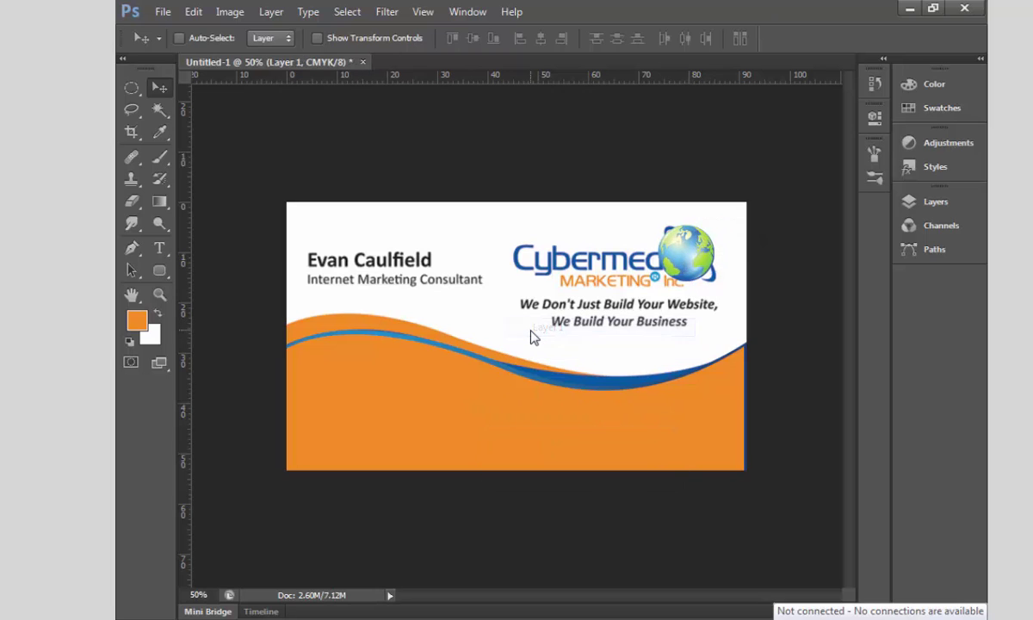
{"action": "right_click", "coordinate": [531, 336]}
{"action": "left_click", "coordinate": [534, 342]}
{"action": "key", "text": "Delete"}
- Send the orange wave (Layer 2 copy) to the back and nudge it up two steps
{"action": "right_click", "coordinate": [436, 391]}
{"action": "left_click", "coordinate": [482, 399]}
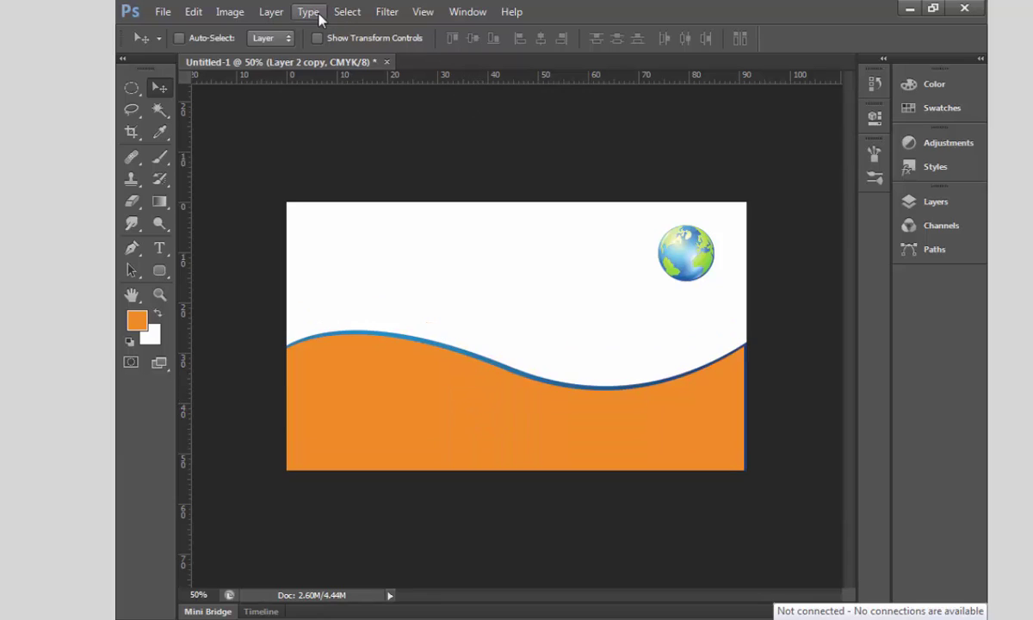
{"action": "left_click", "coordinate": [271, 12]}
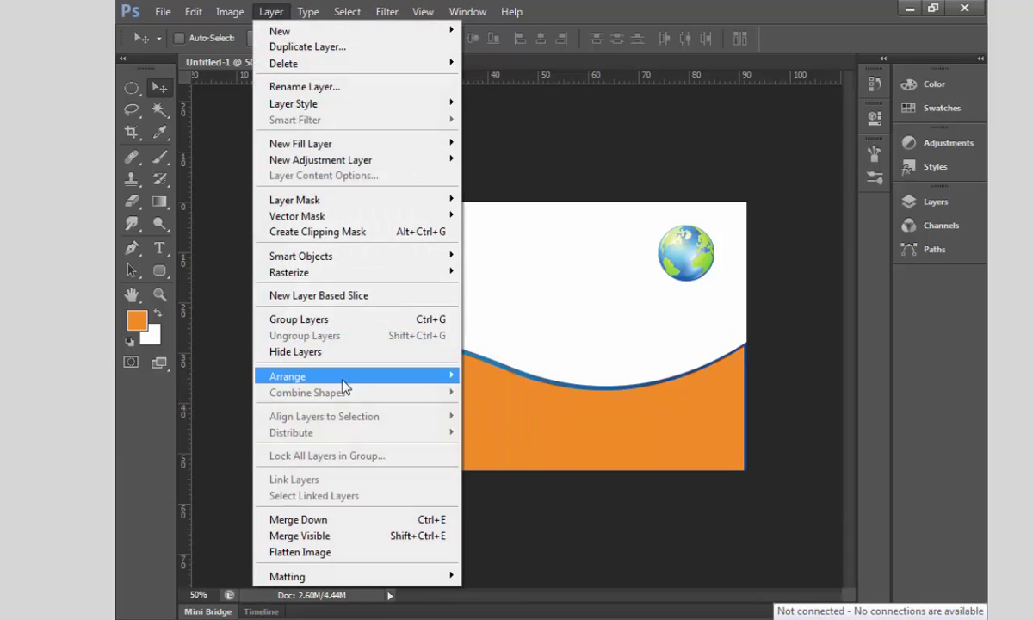
{"action": "mouse_move", "coordinate": [342, 379]}
{"action": "left_click", "coordinate": [528, 425]}
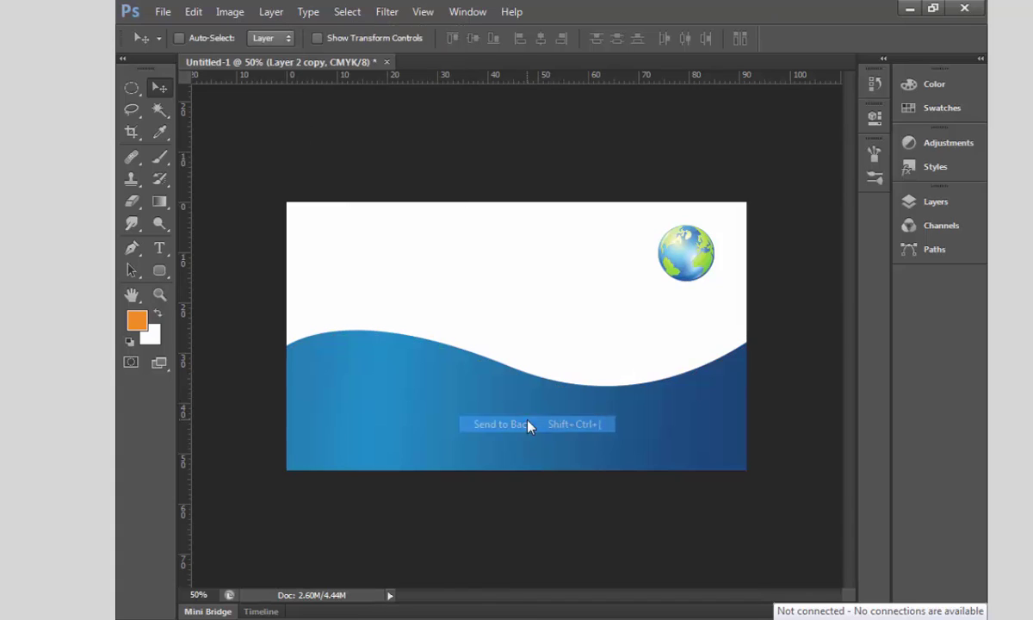
{"action": "key", "text": "Up"}
{"action": "key", "text": "Up"}
{"action": "key", "text": "Up"}
{"action": "key", "text": "Up"}
{"action": "key", "text": "Up"}
{"action": "key", "text": "Up"}
{"action": "key", "text": "Up"}
{"action": "key", "text": "Up"}
{"action": "key", "text": "Up"}
{"action": "key", "text": "Up"}
{"action": "key", "text": "Up"}
{"action": "key", "text": "Up"}
{"action": "key", "text": "Up"}
{"action": "key", "text": "Up"}
{"action": "key", "text": "Up"}
{"action": "key", "text": "Up"}
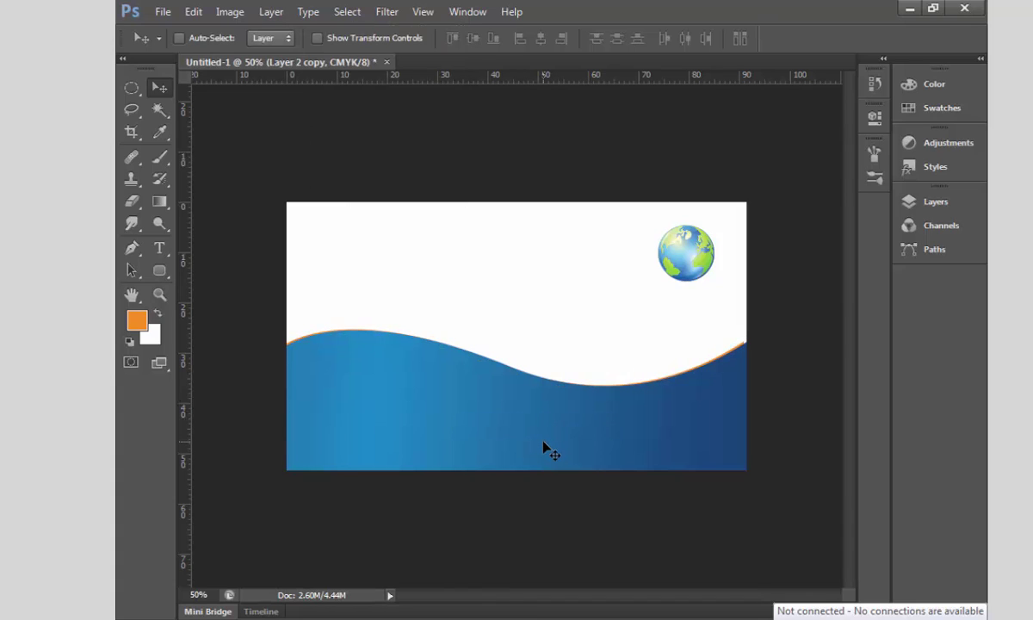
{"action": "key", "text": "Up"}
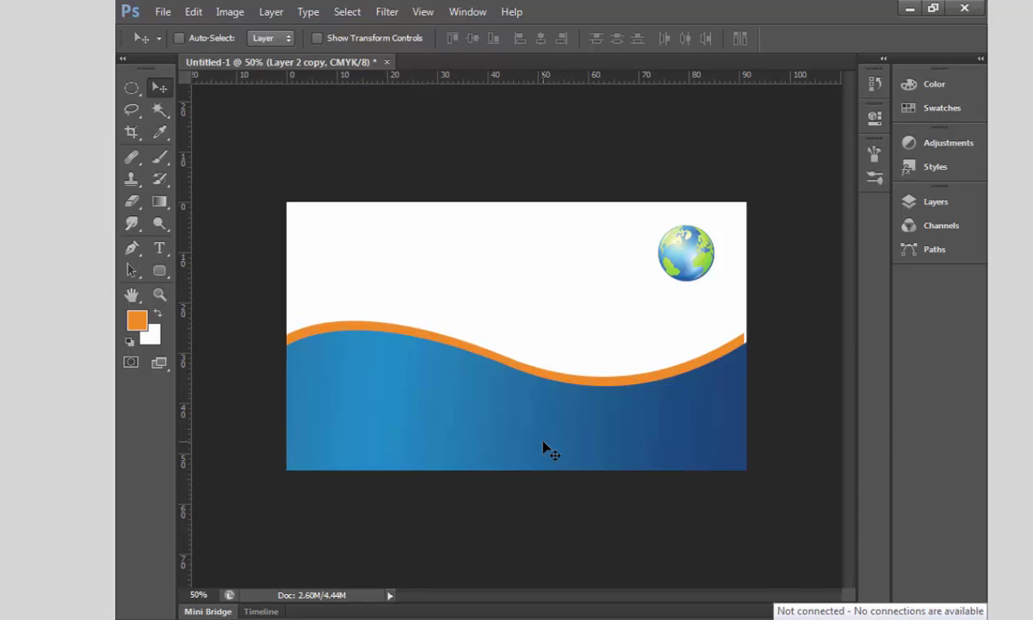
- Try tilting the wave about 2.9 degrees, then cancel the rotation
{"action": "key", "text": "ctrl+t"}
{"action": "left_click_drag", "start_coordinate": [822, 287], "coordinate": [809, 297]}
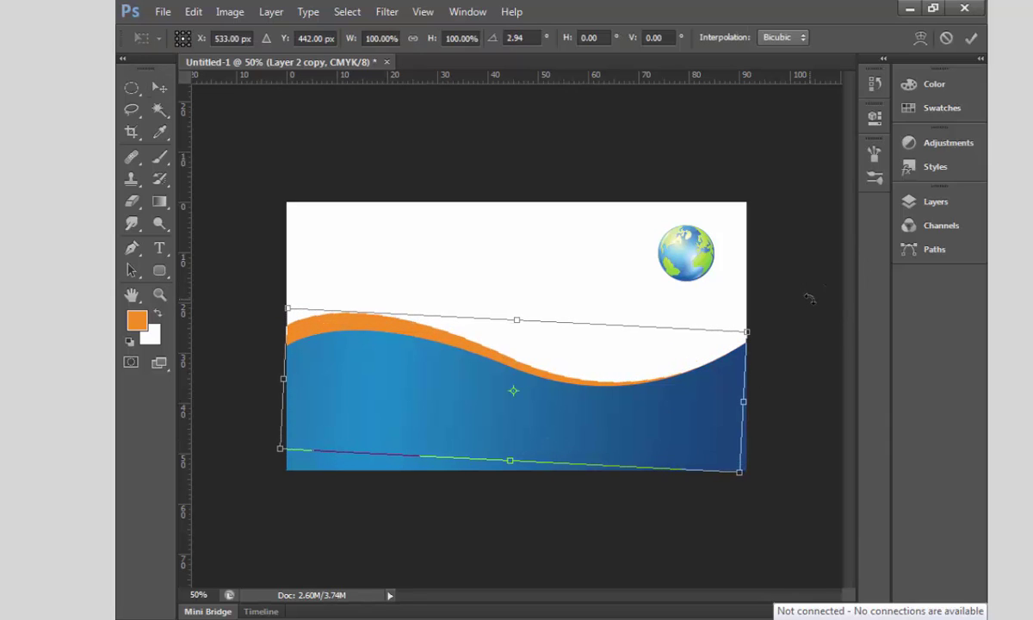
{"action": "key", "text": "Escape"}
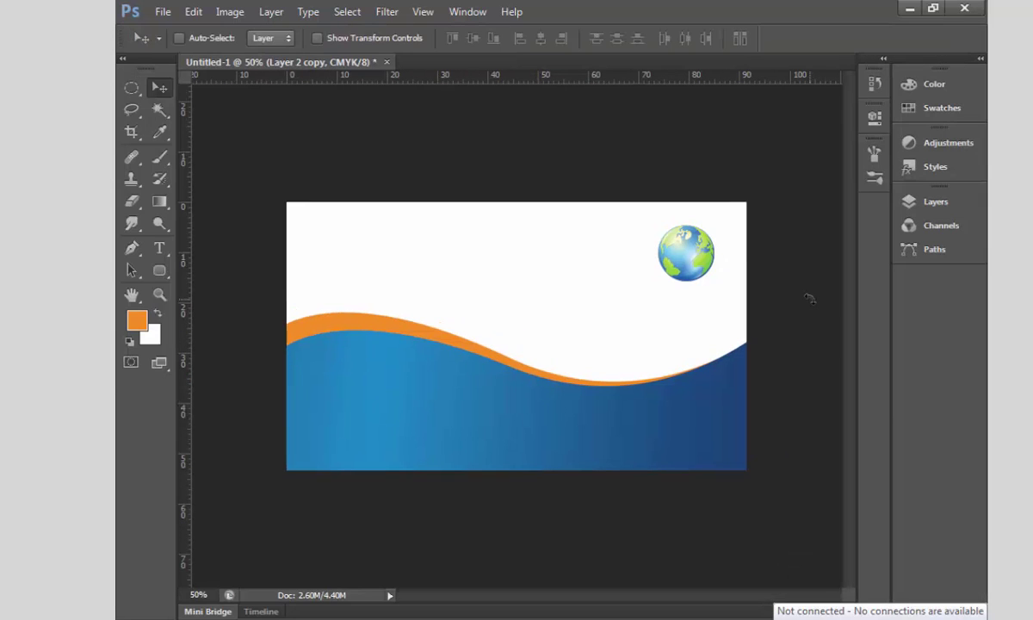